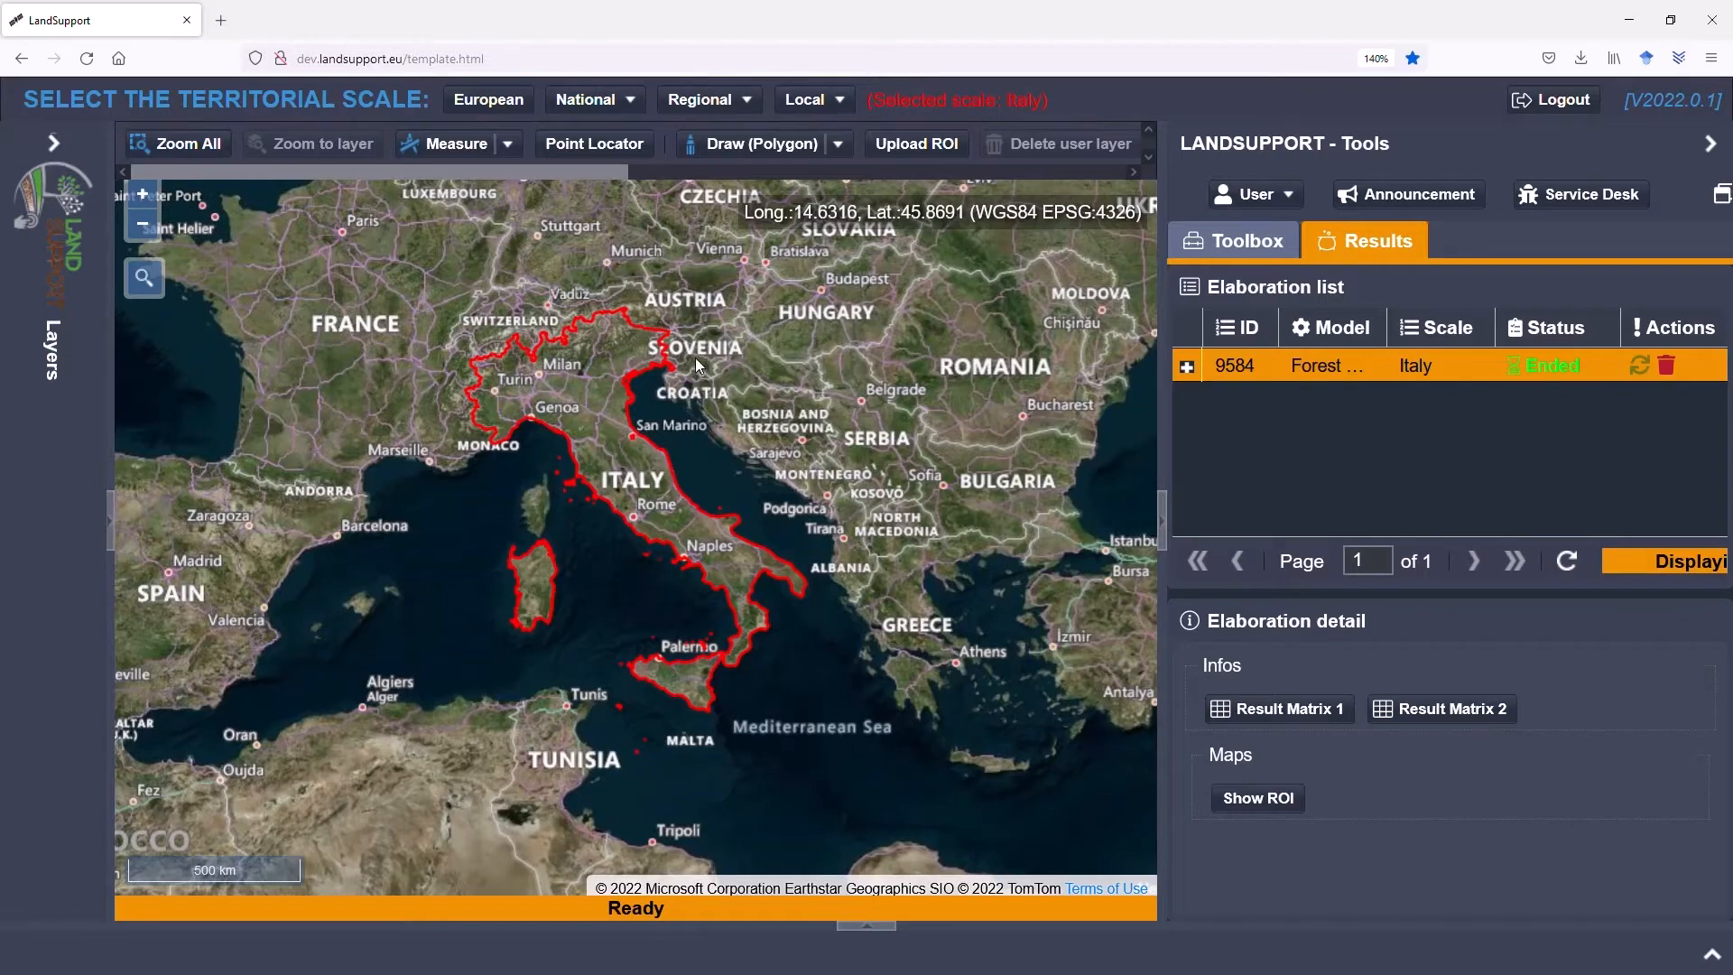
# - Draw a polygon on the map over northeastern Slovenia, enclosing the area around Maribor and Ptuj
pyautogui.scroll(2, 697, 364)
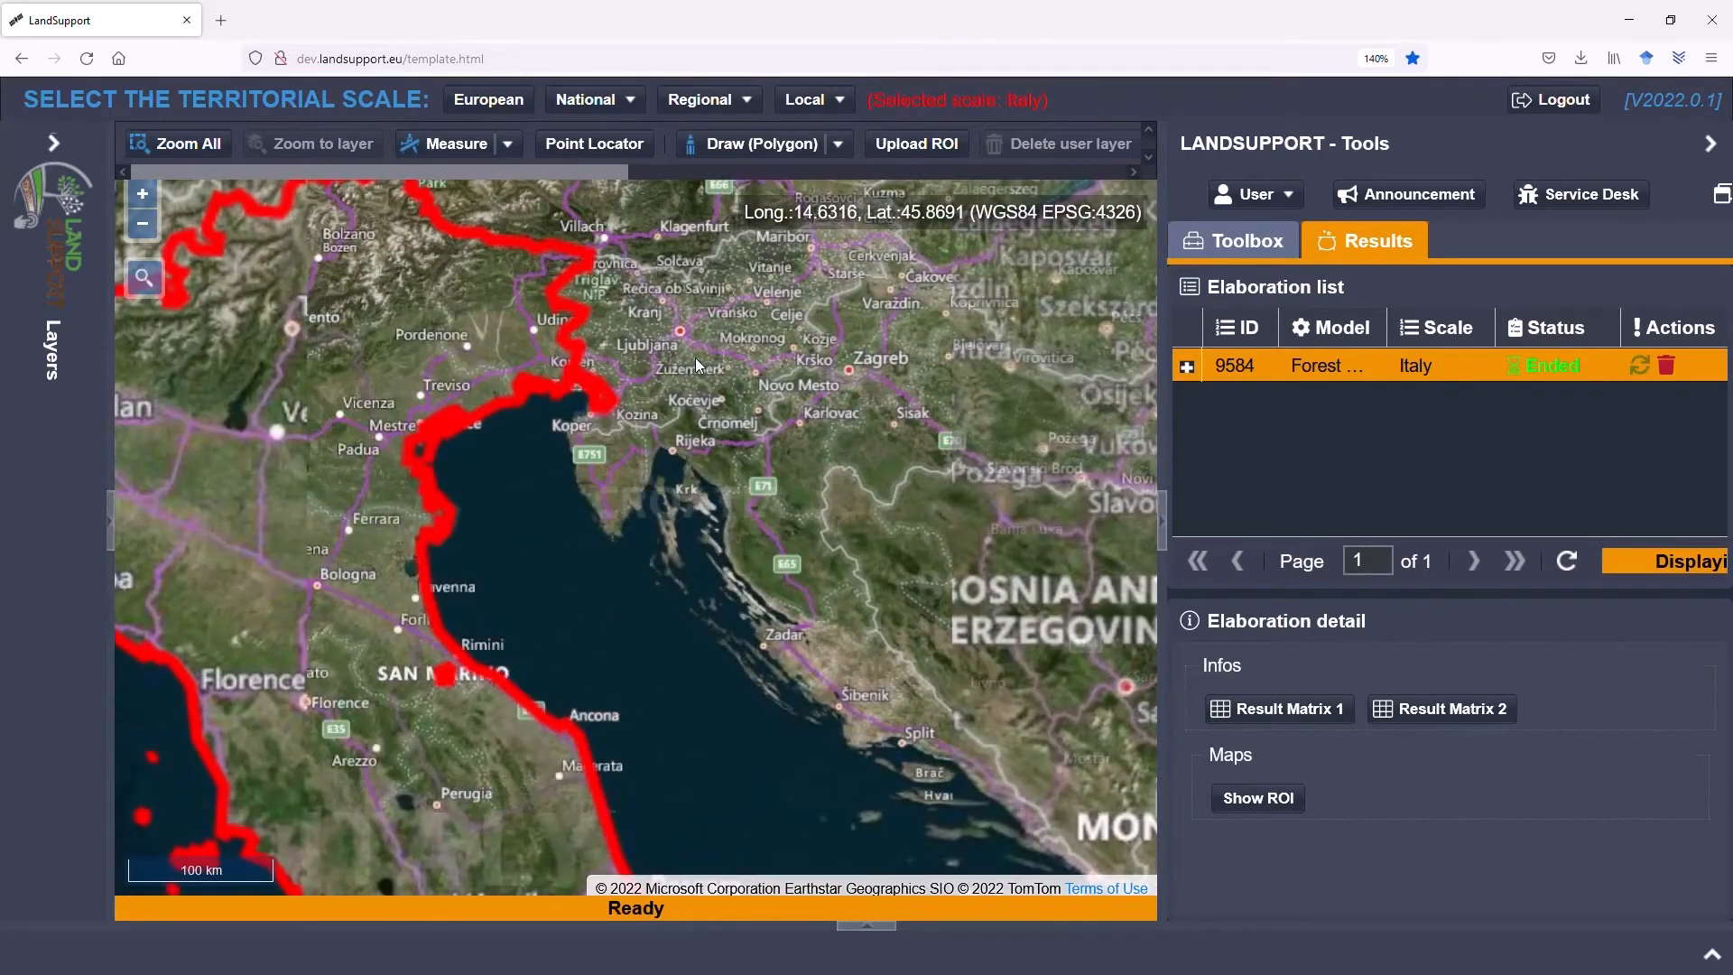
pyautogui.scroll(1, 750, 327)
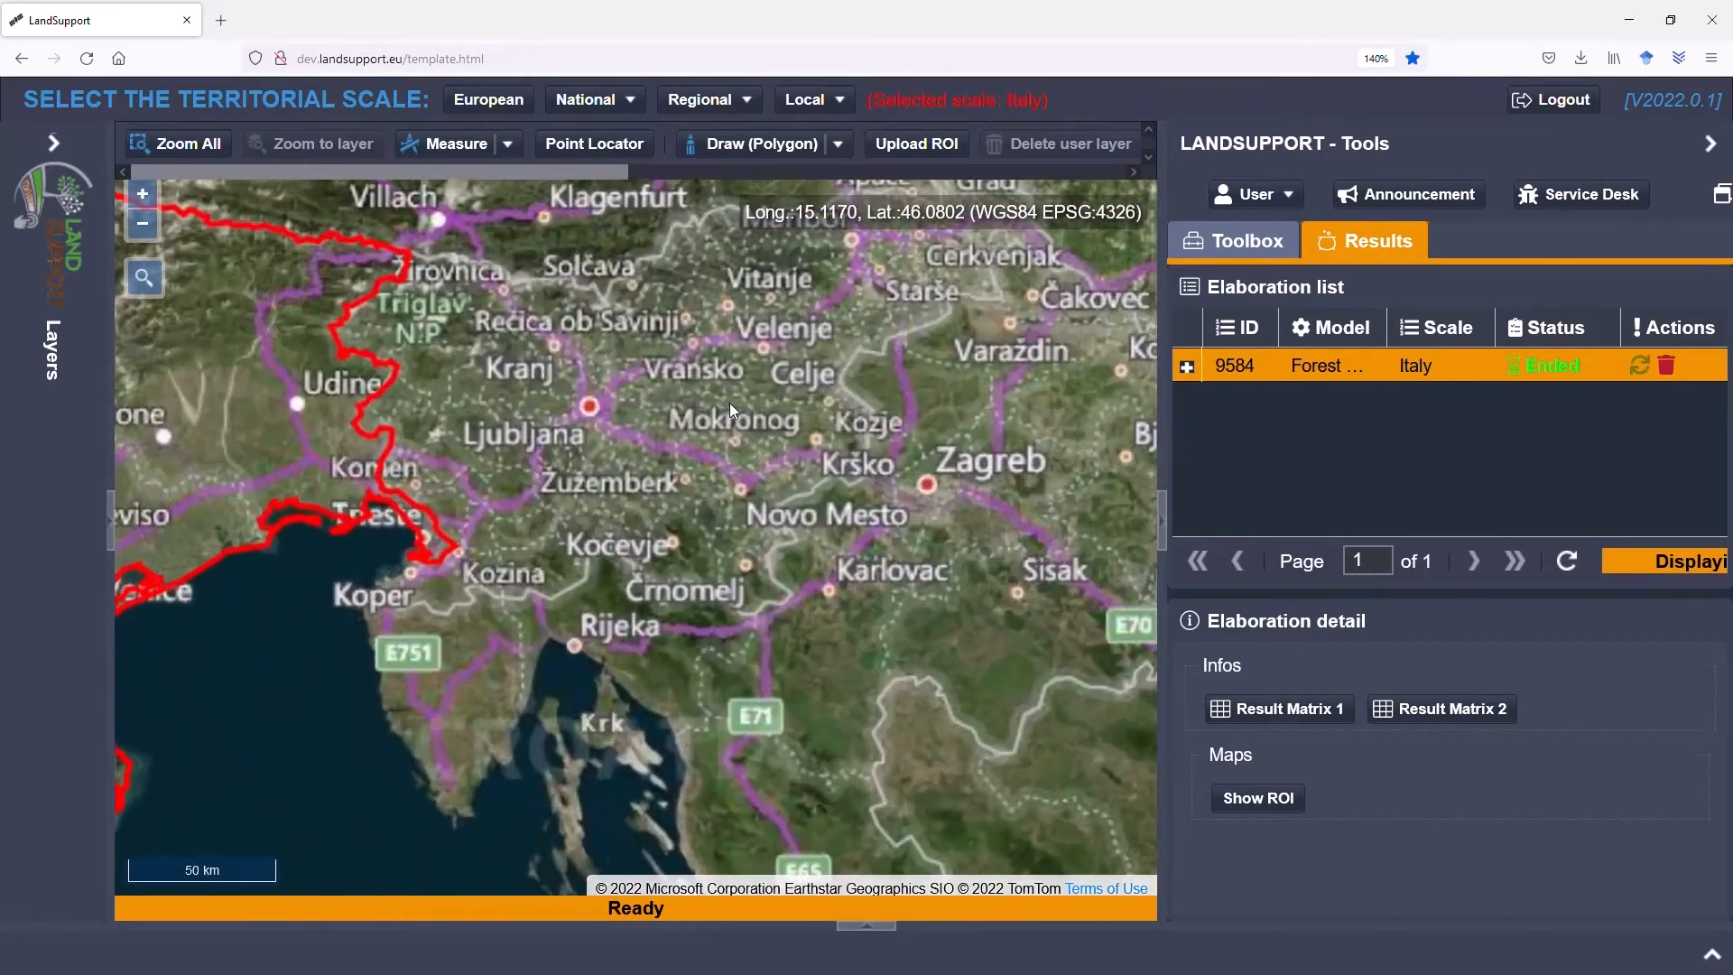
pyautogui.moveTo(730, 383); pyautogui.dragTo(728, 480)
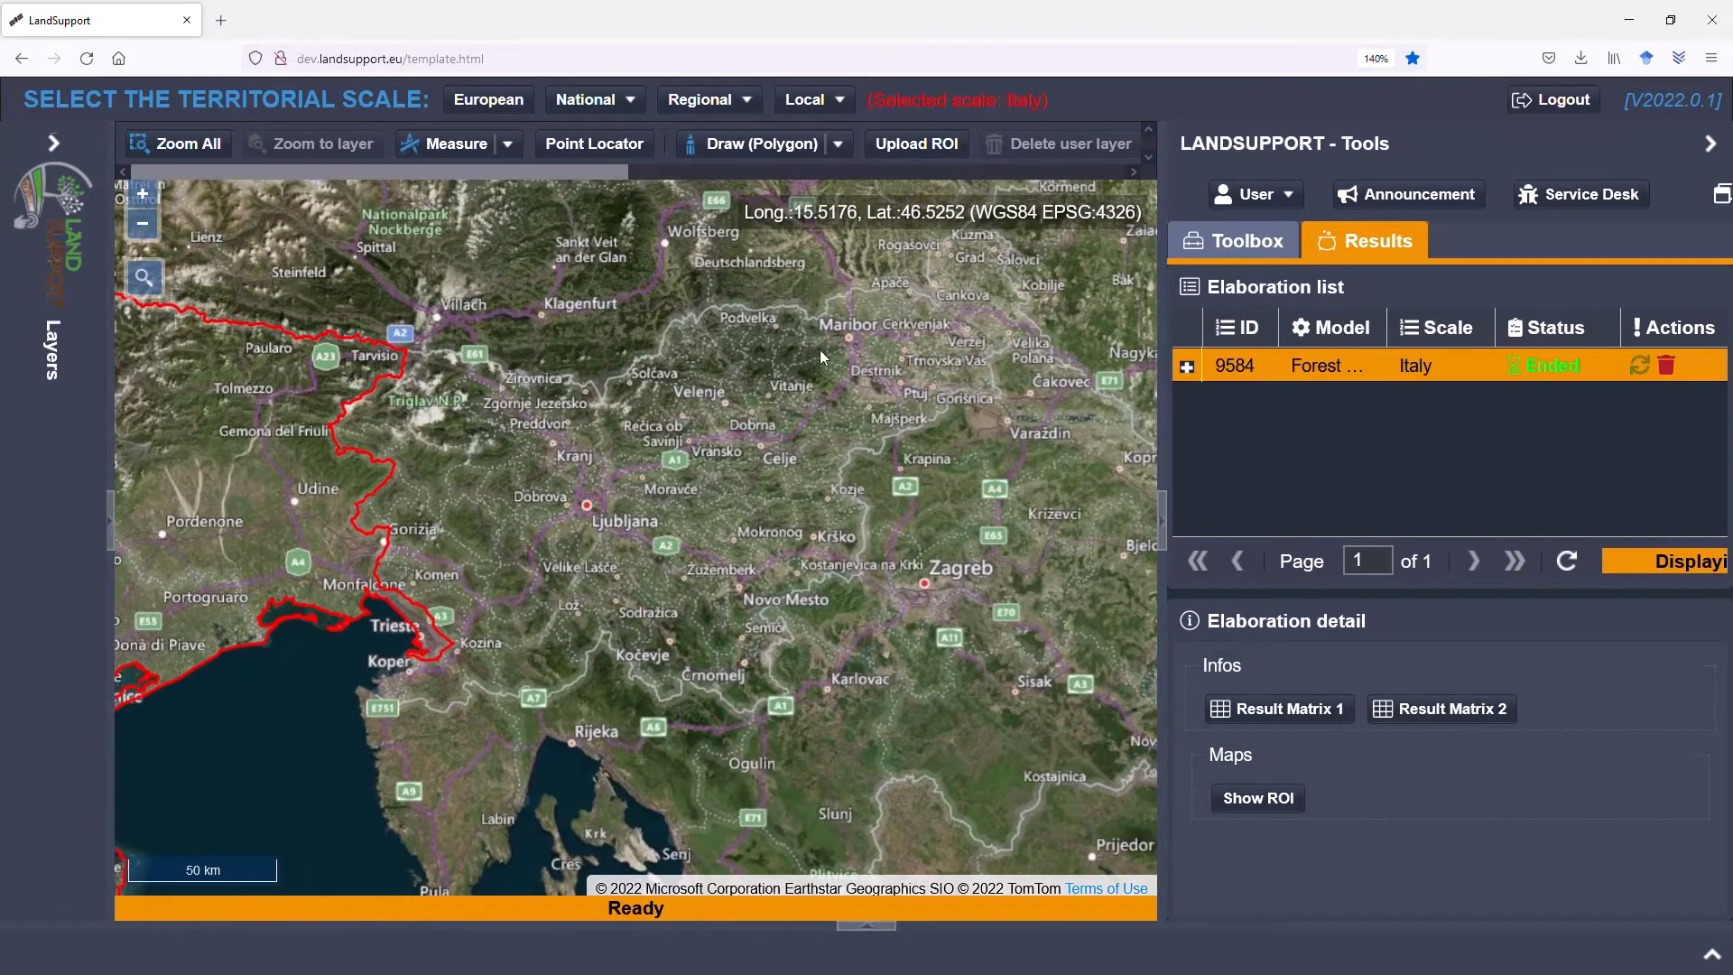
pyautogui.click(737, 150)
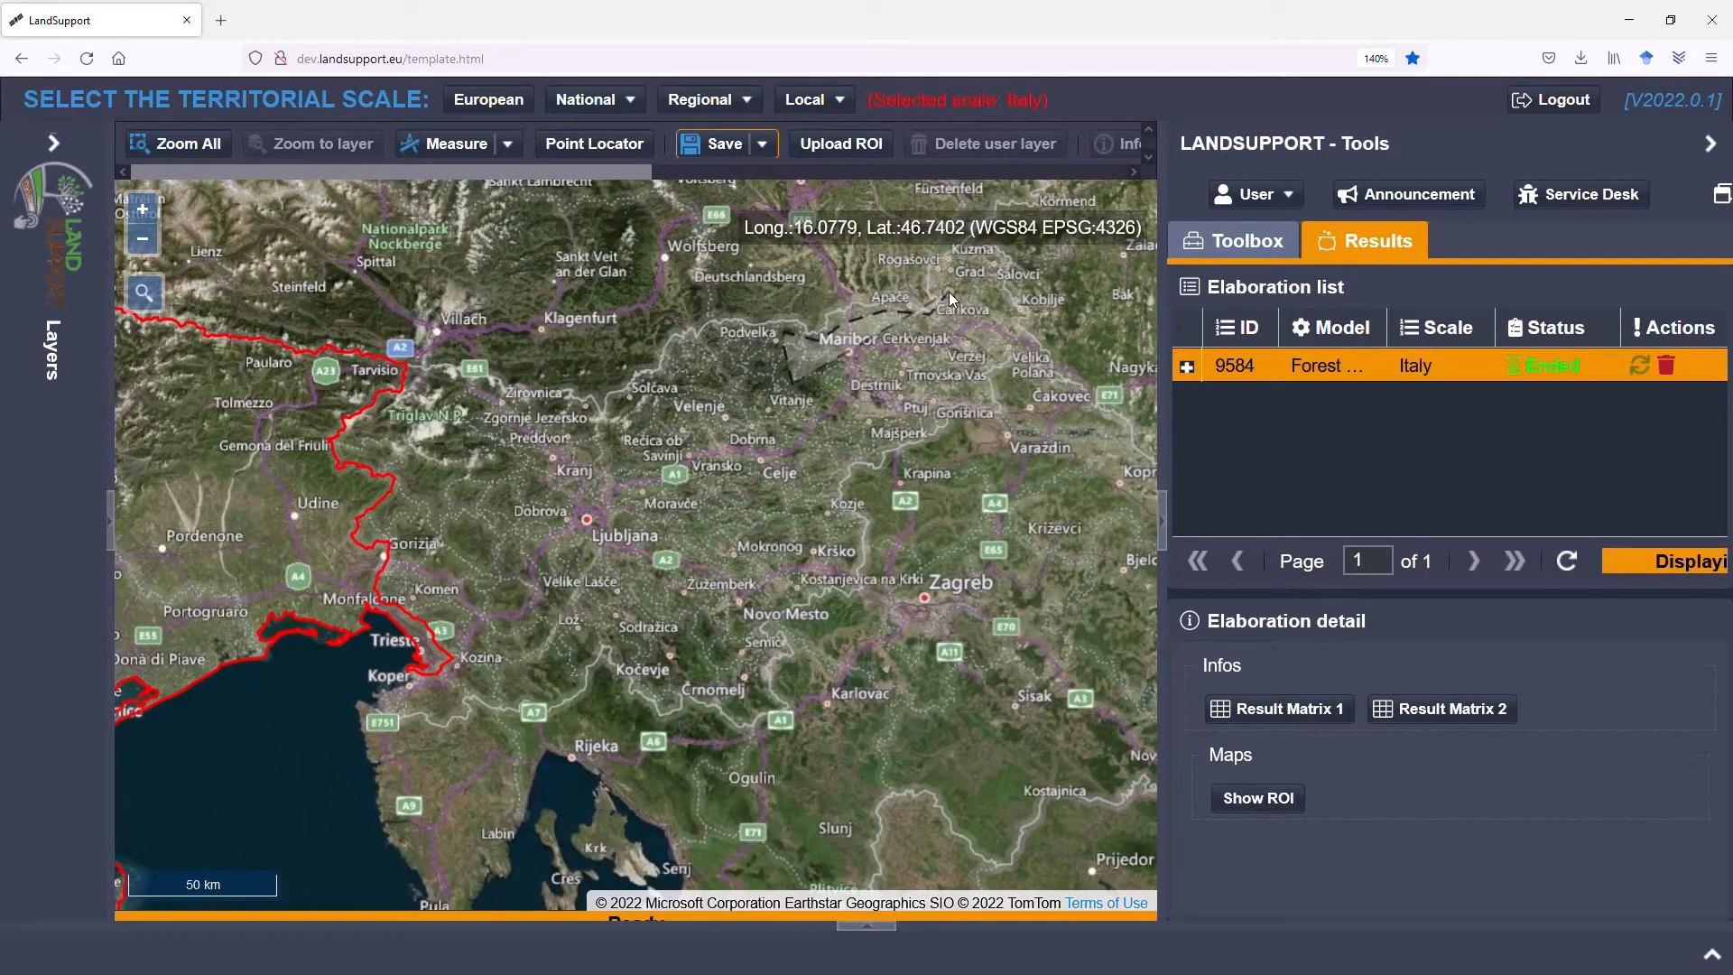
pyautogui.click(989, 274)
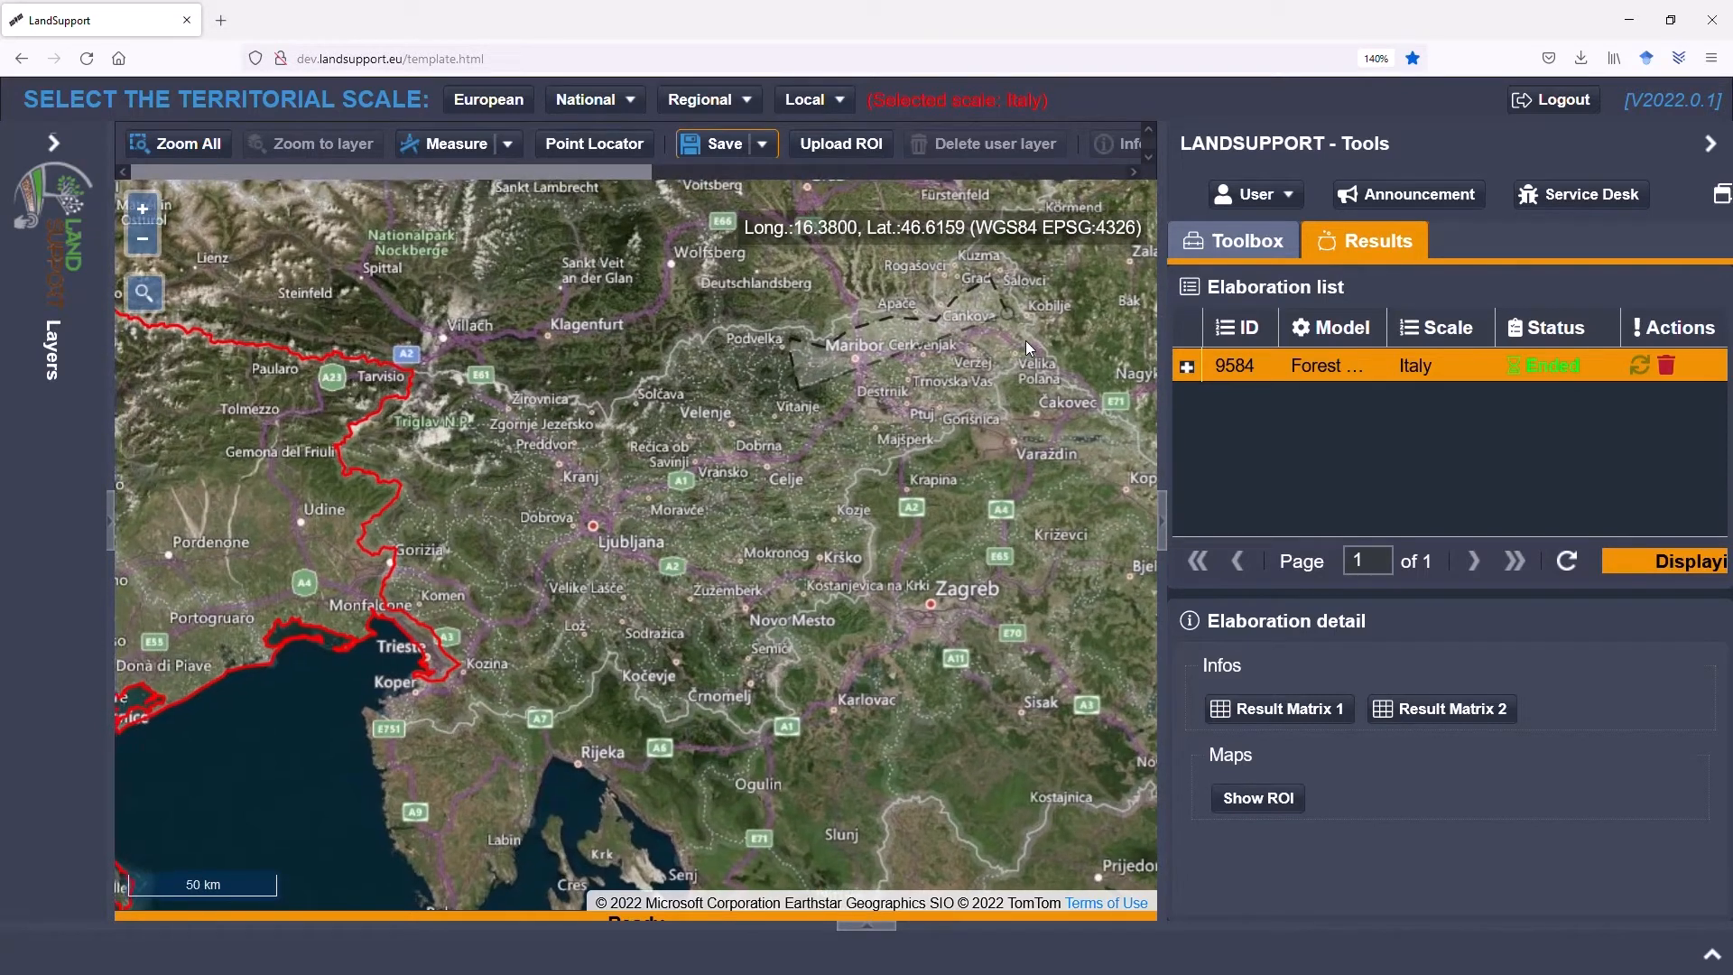
pyautogui.click(993, 402)
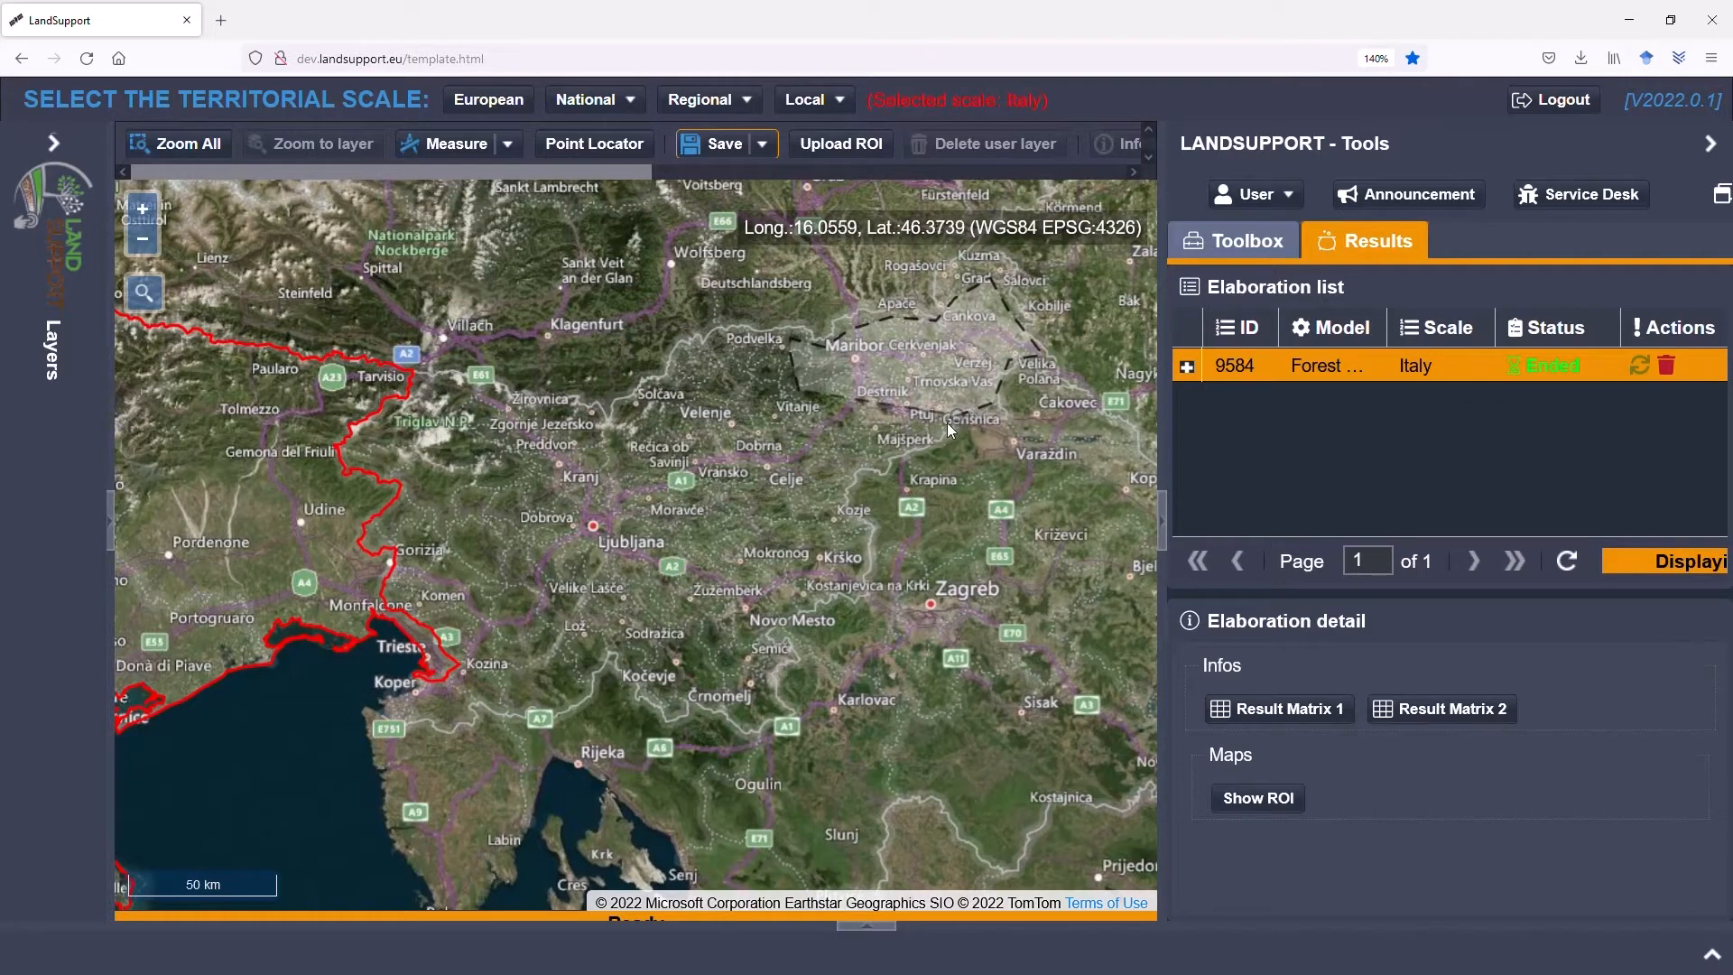
pyautogui.doubleClick(842, 480)
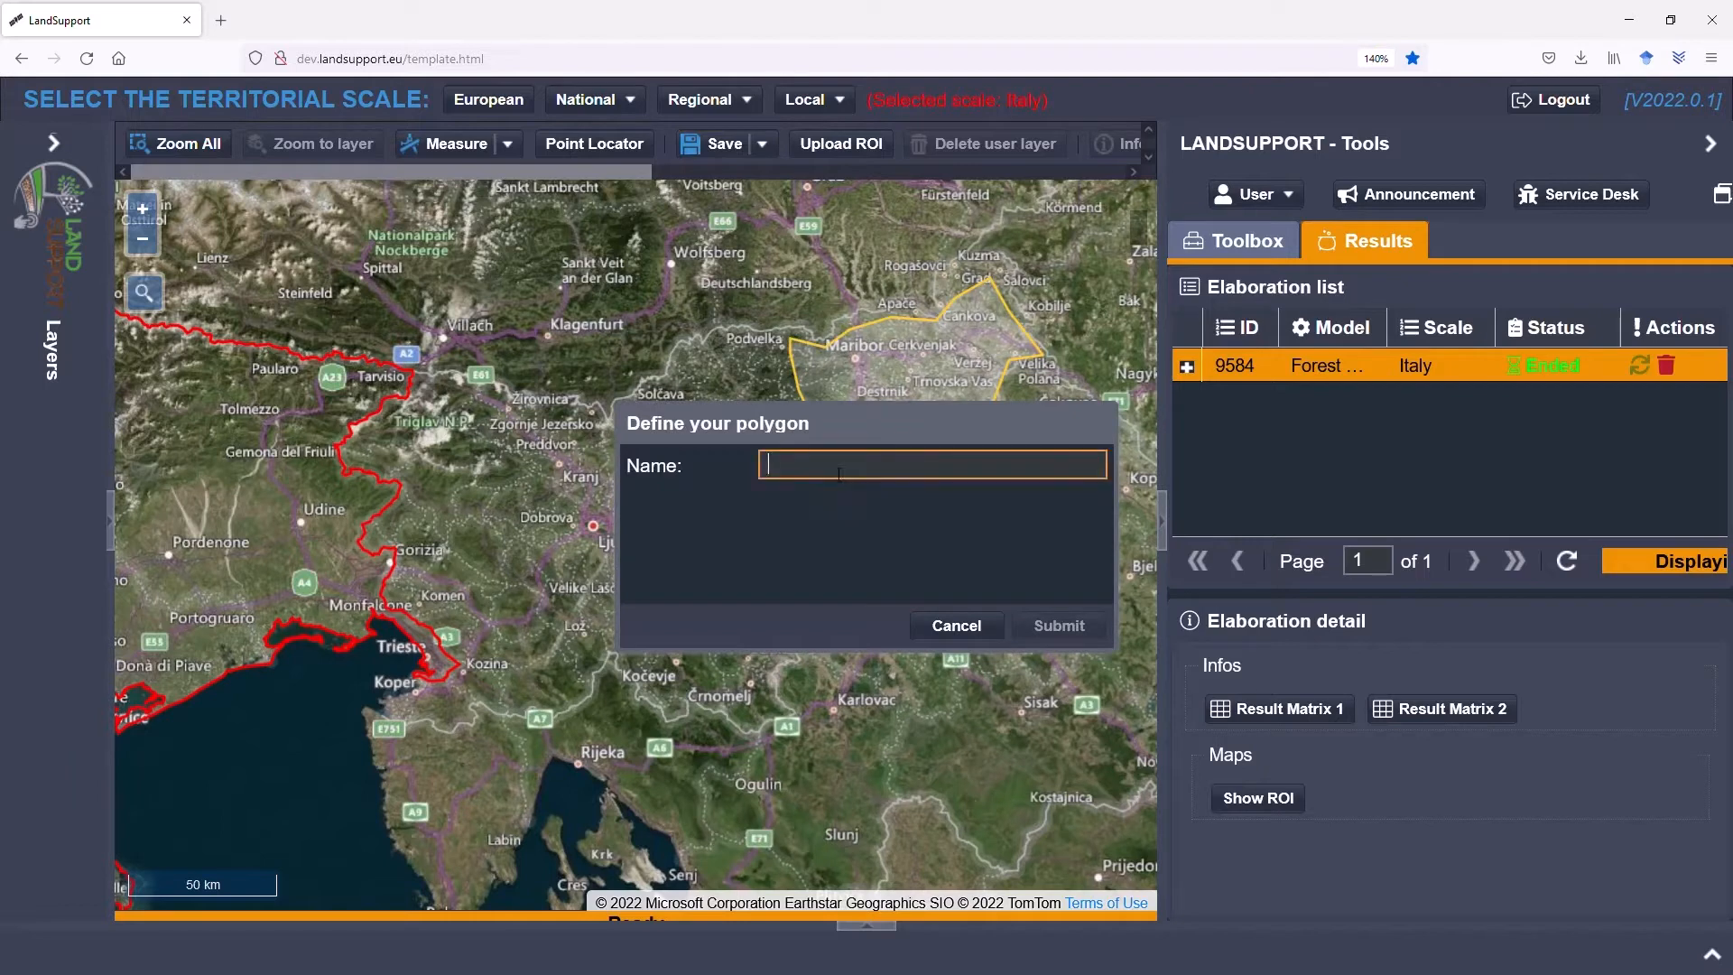
# - Name the drawn polygon "EastSlovenia" and submit it
pyautogui.write('EastSlovenia')
pyautogui.click(1054, 623)
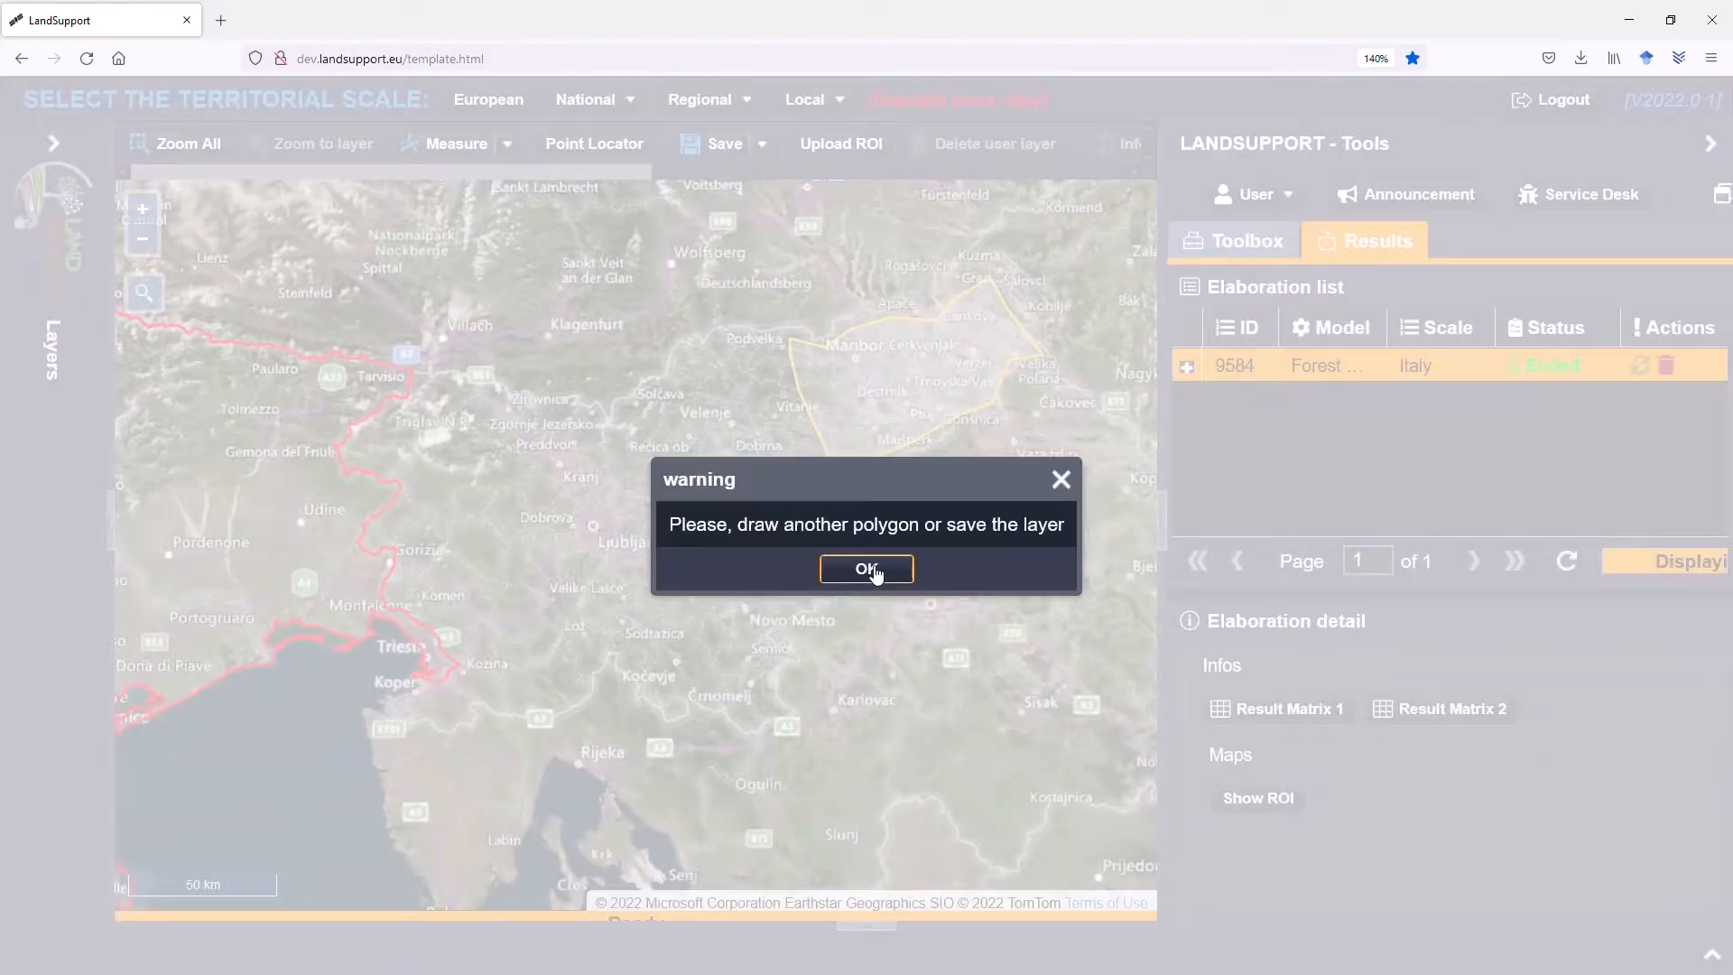
pyautogui.click(859, 571)
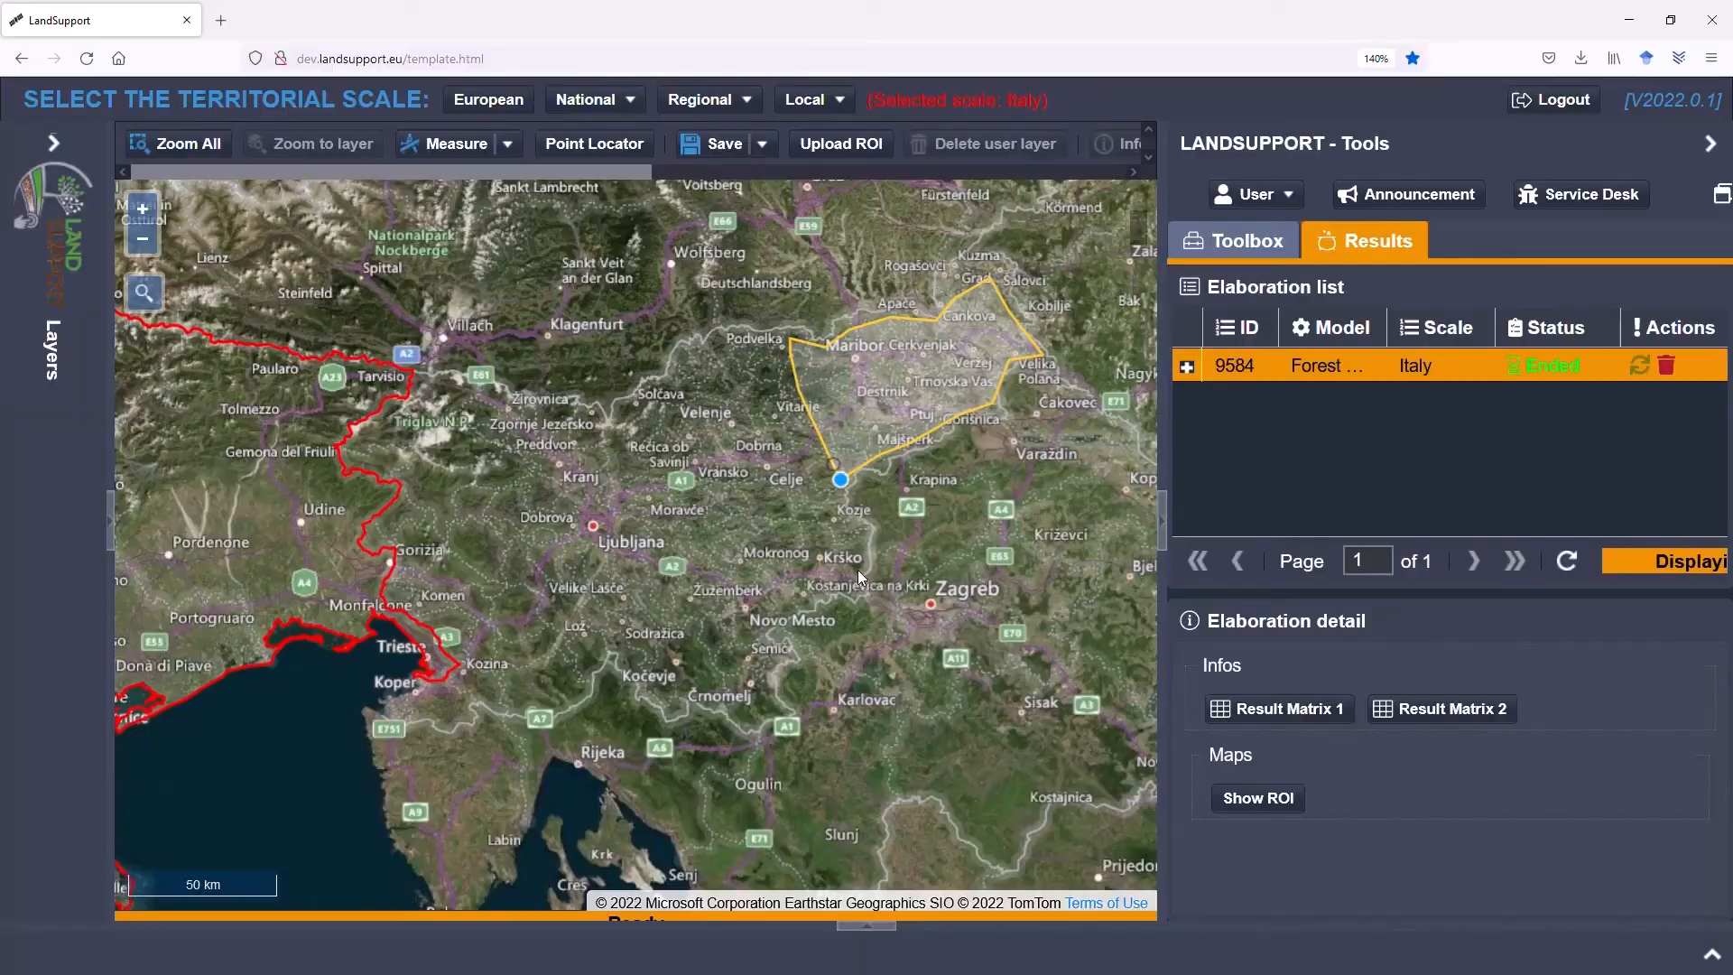
# - Save the drawn layer as a region of interest named "SloveniaEast"
pyautogui.click(726, 152)
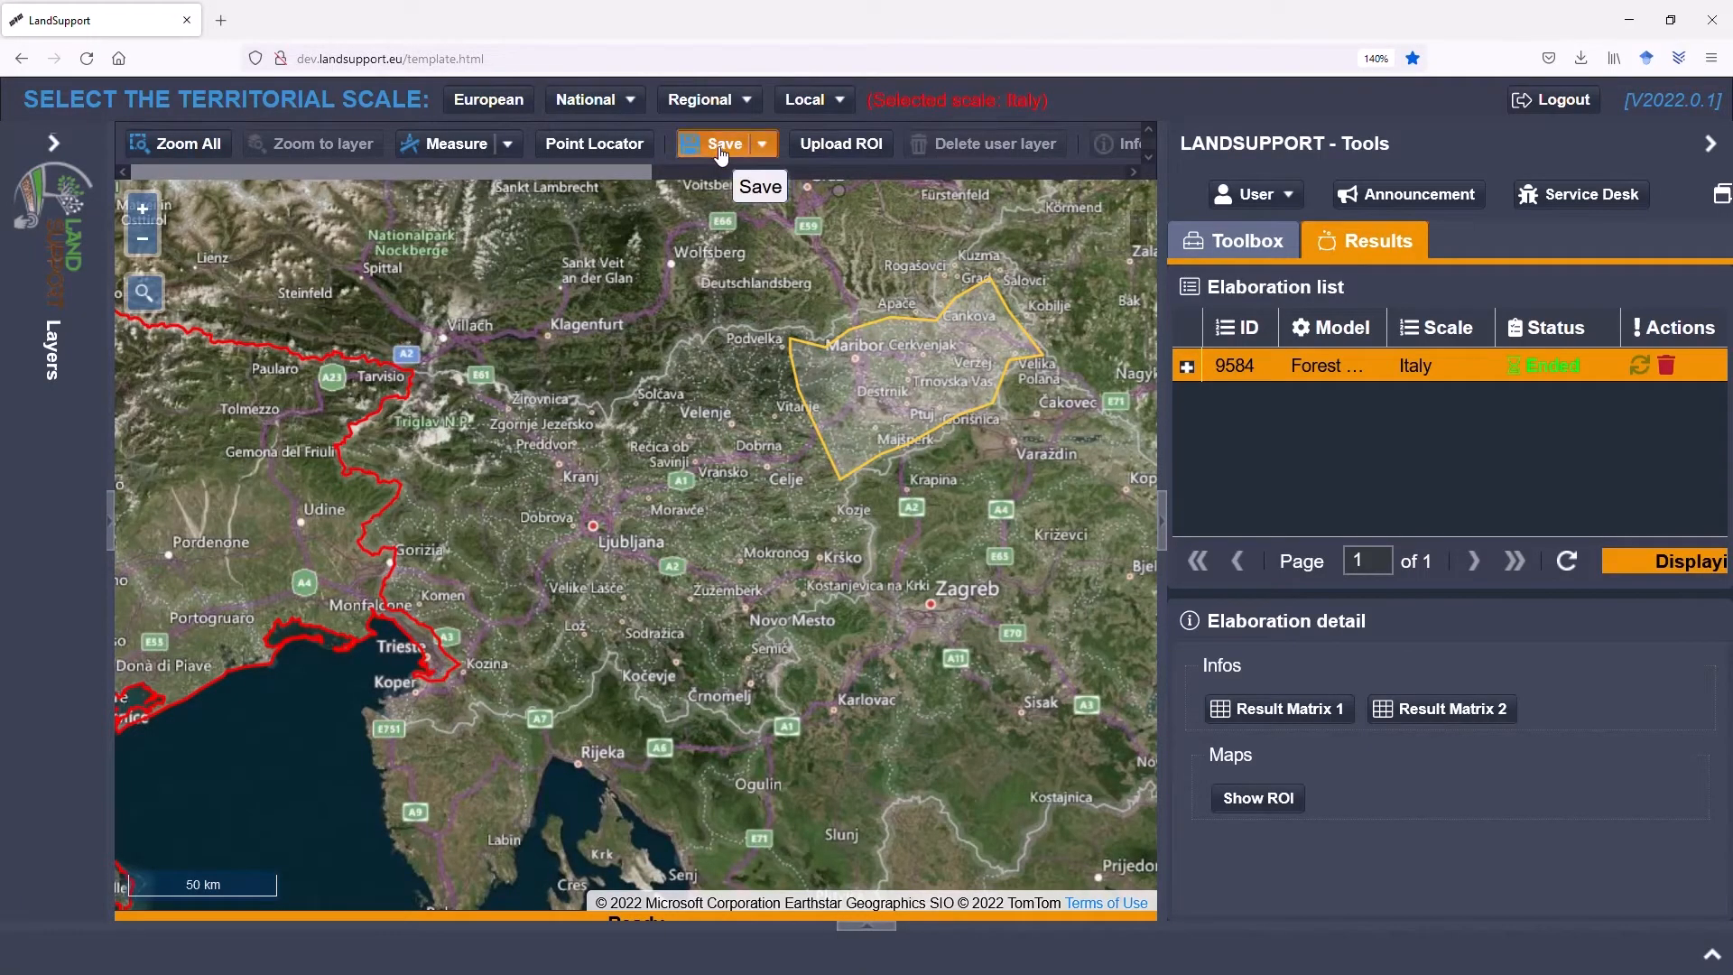
pyautogui.click(793, 472)
pyautogui.write('S')
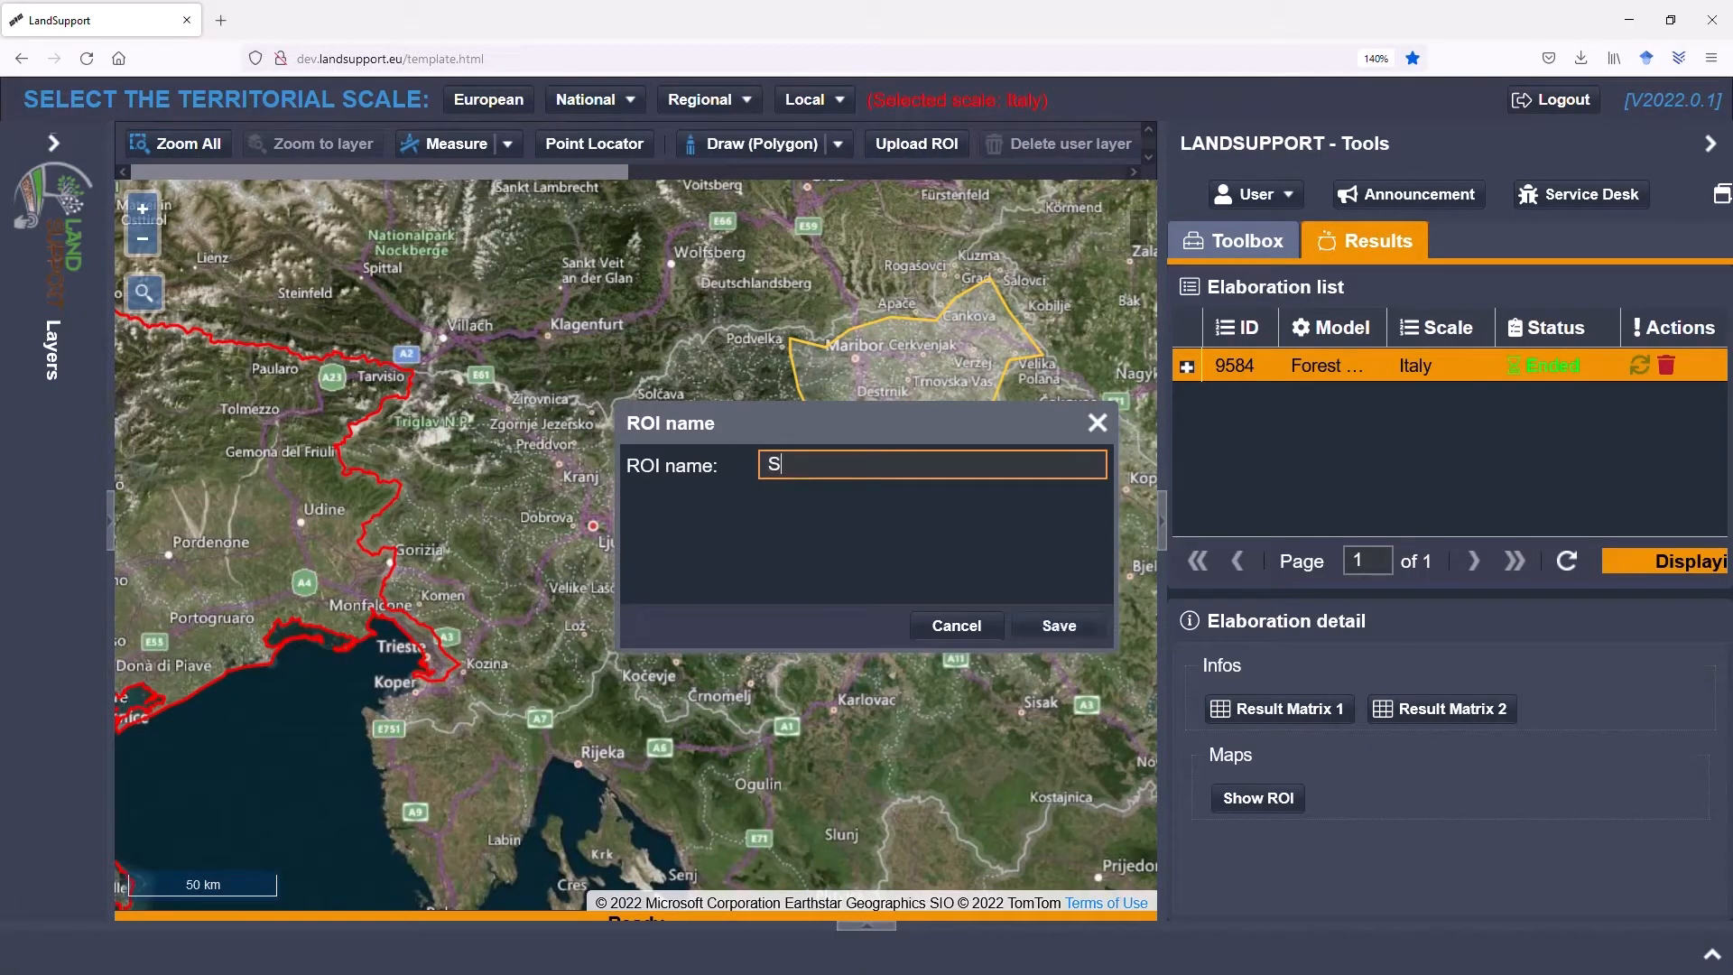
pyautogui.write('loveniaEast')
pyautogui.click(1021, 632)
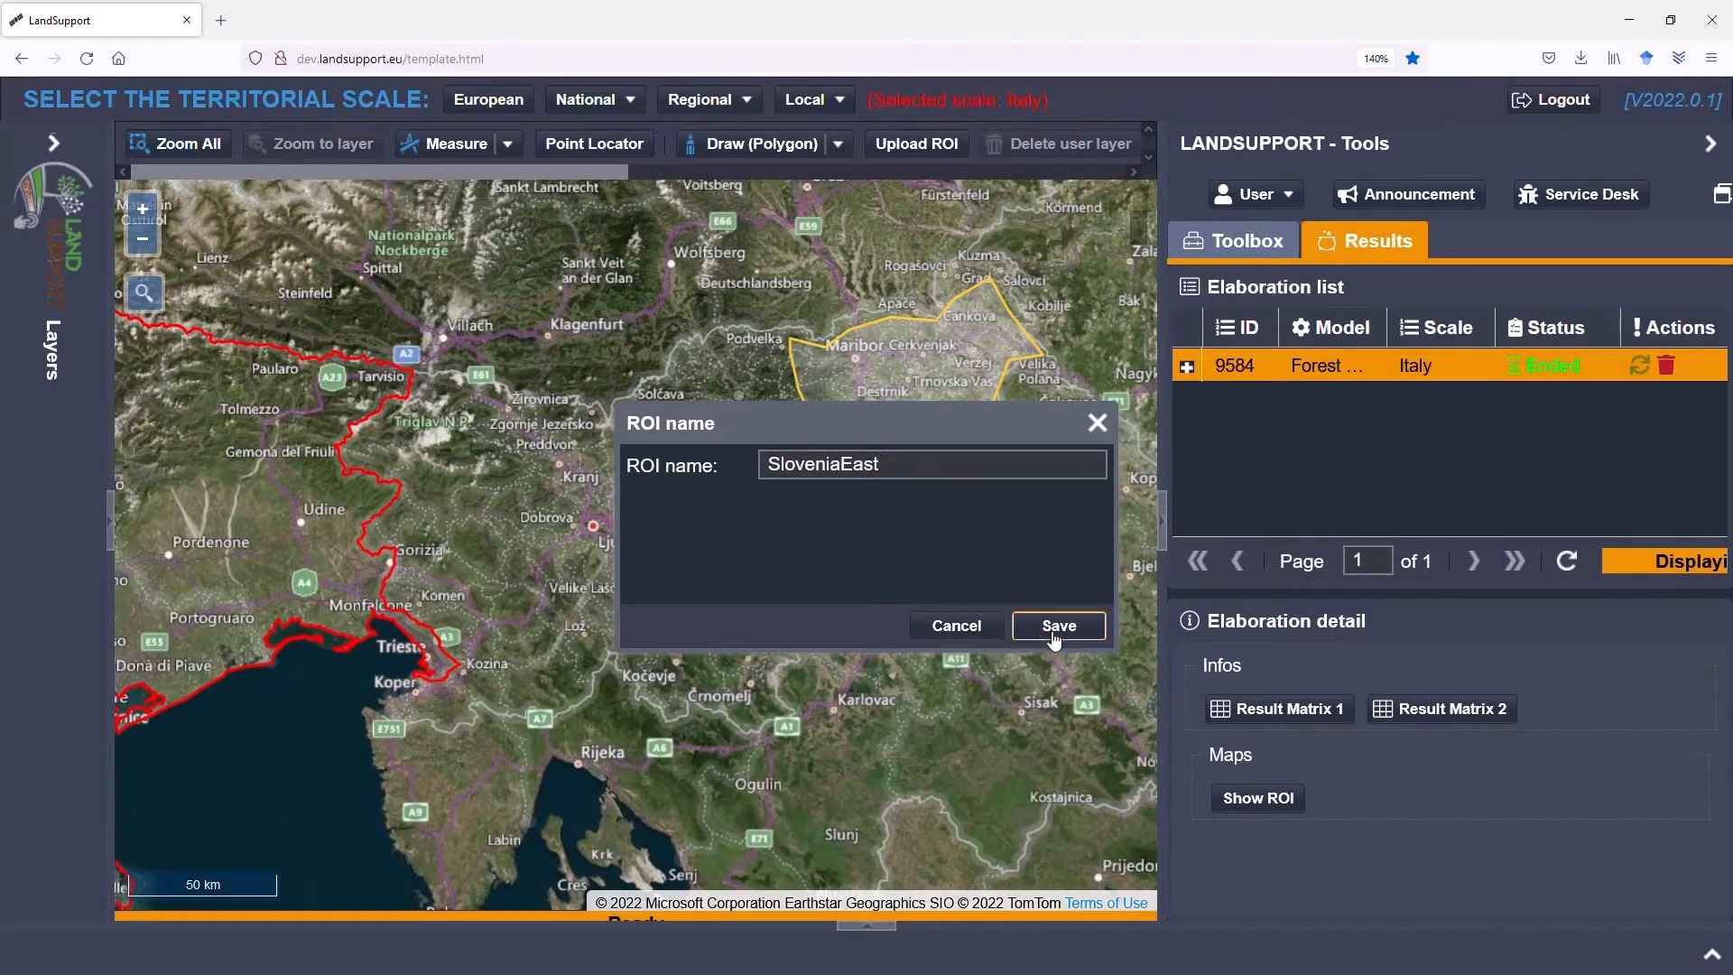
pyautogui.click(868, 569)
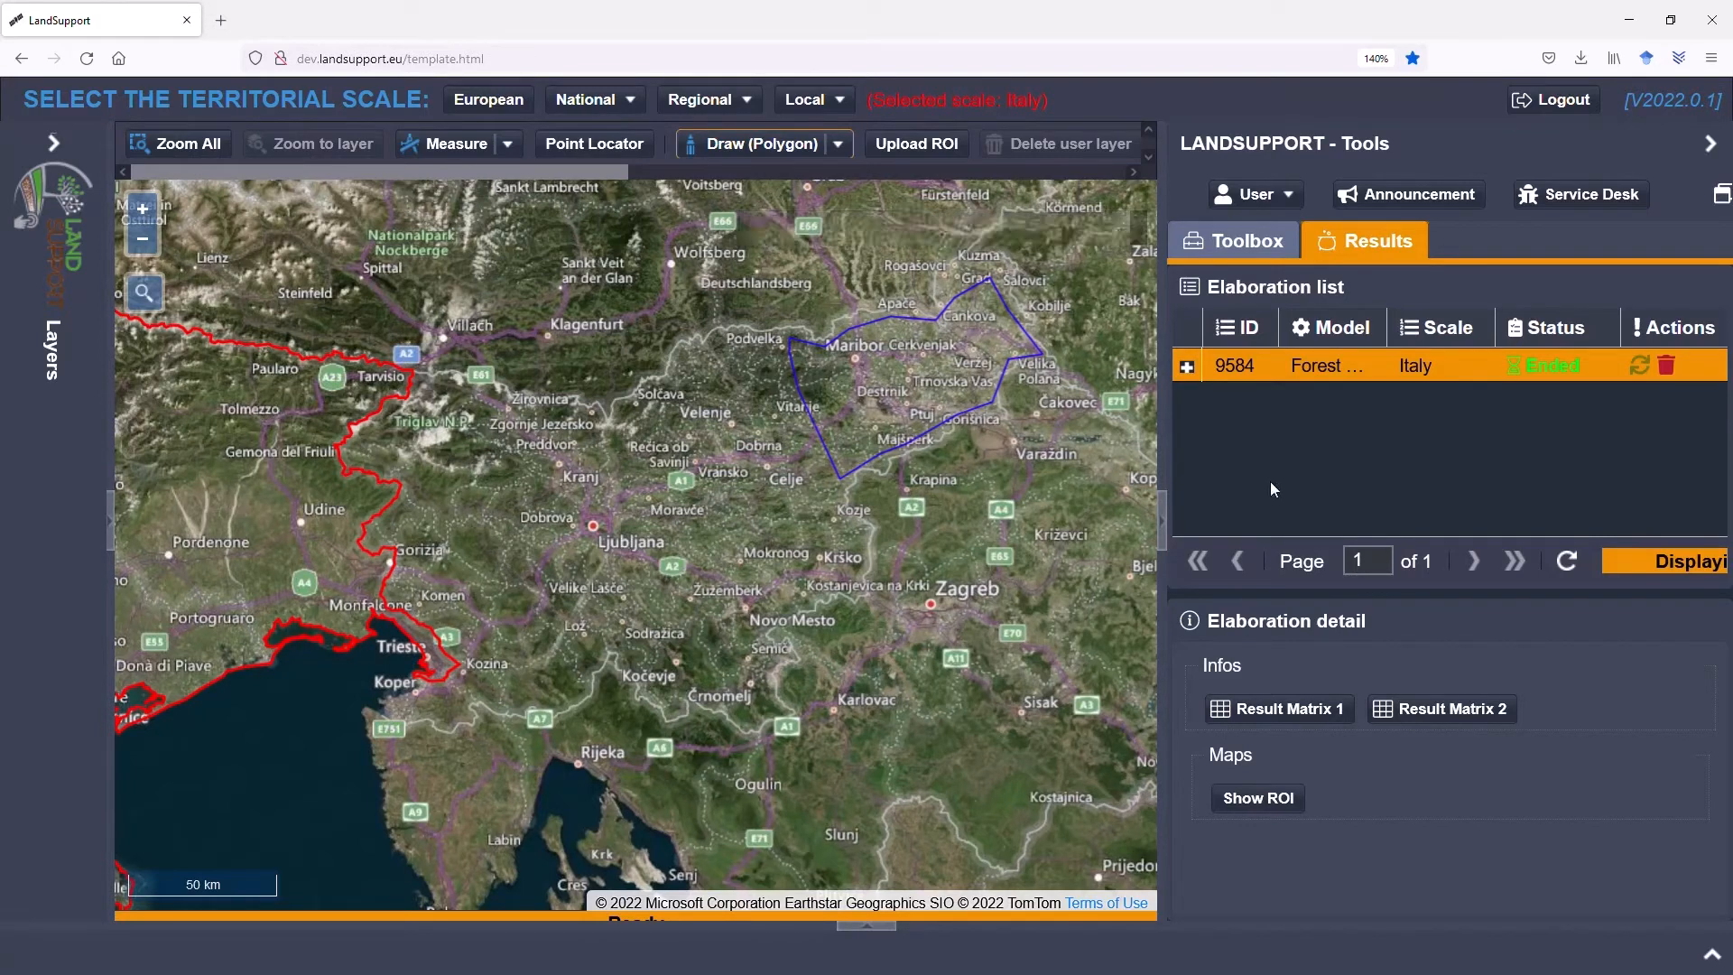
# - Set the national scale to Slovenia and open the Forest Simulator (MLFS) Slovene model under Supporting sustainable forestry
pyautogui.click(595, 103)
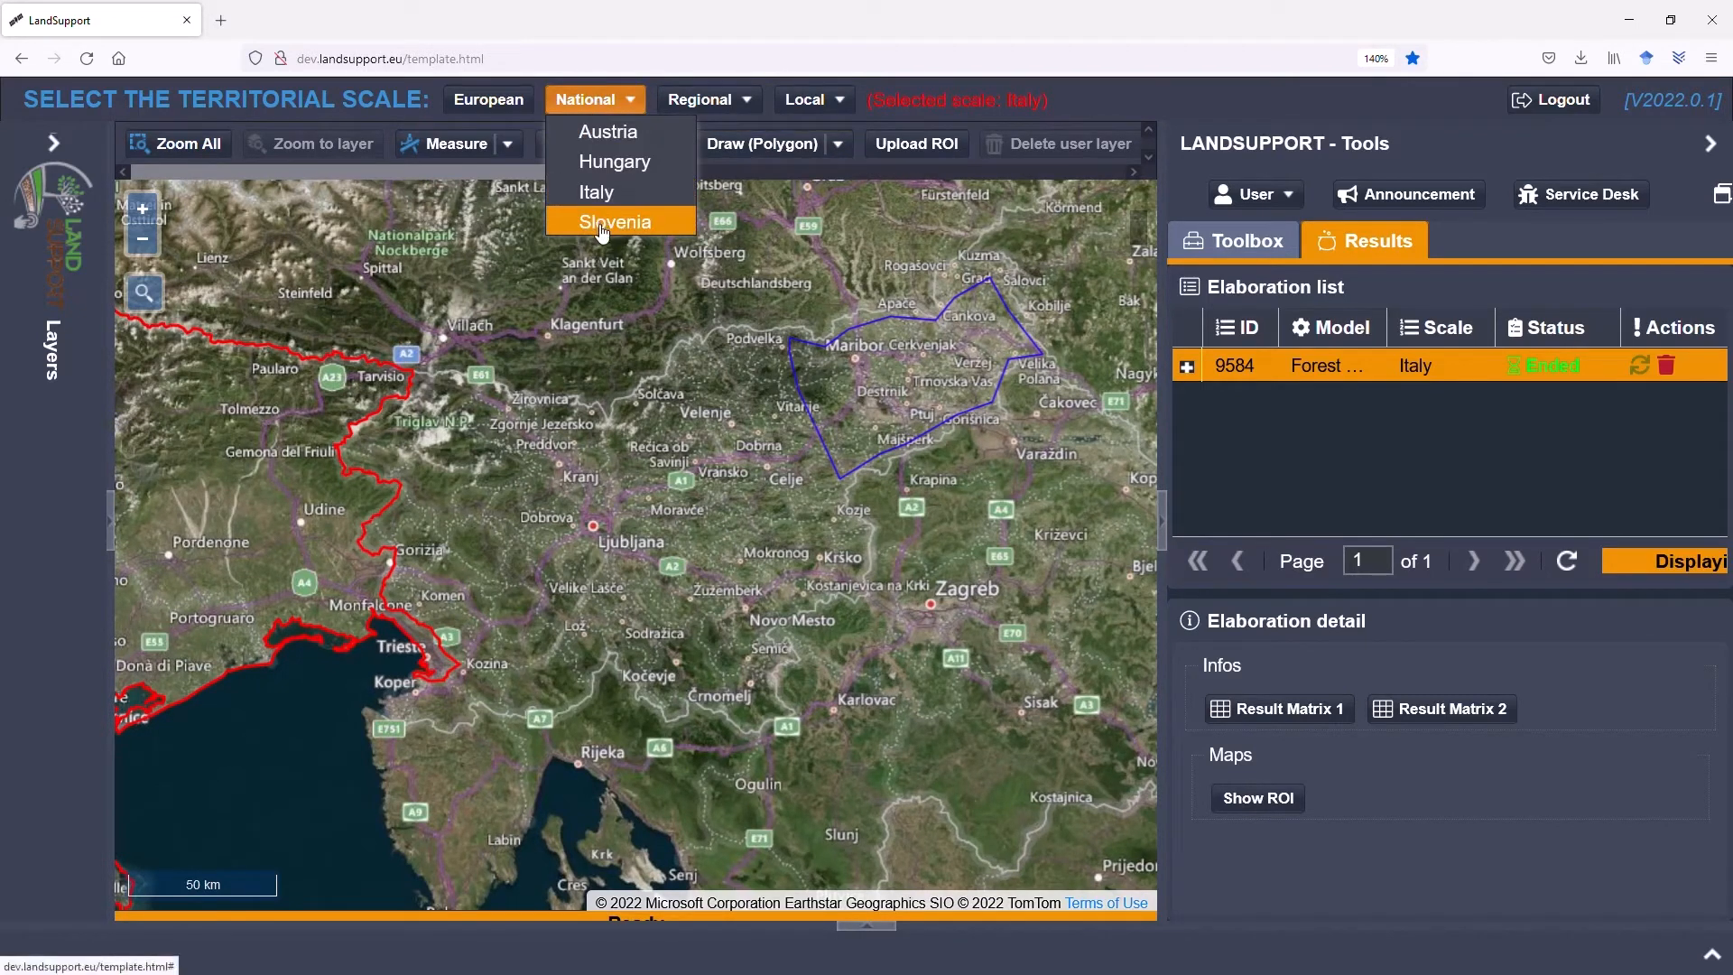
pyautogui.click(602, 227)
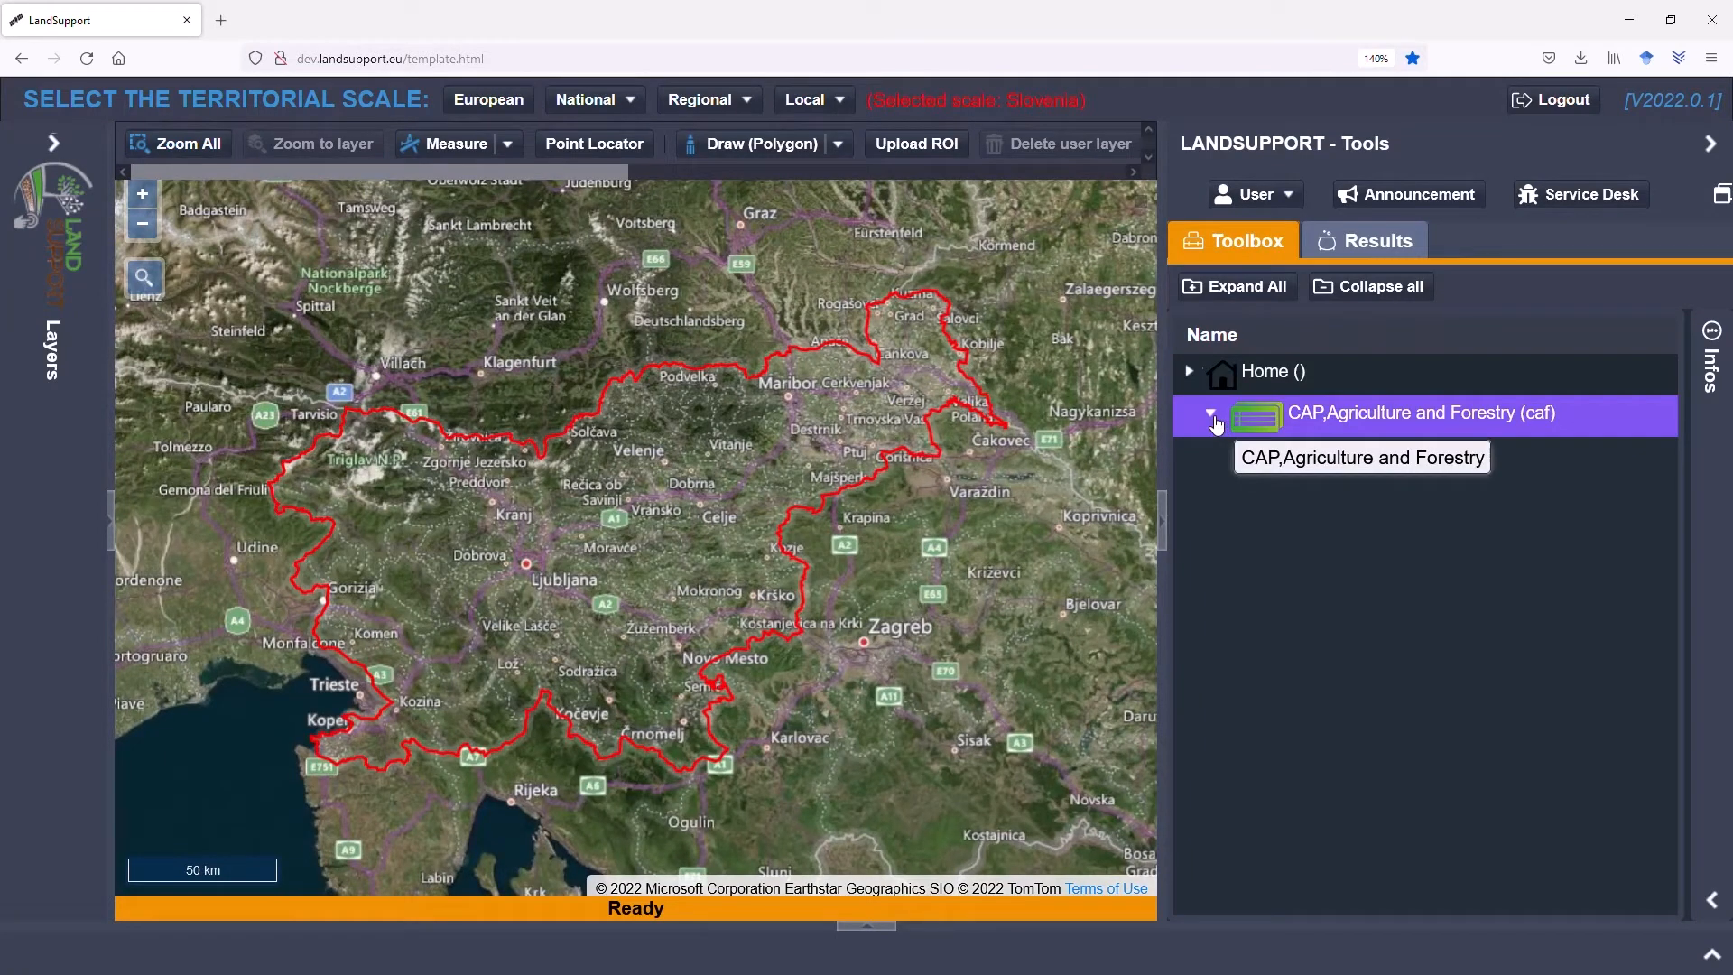
pyautogui.click(1211, 415)
pyautogui.click(1241, 454)
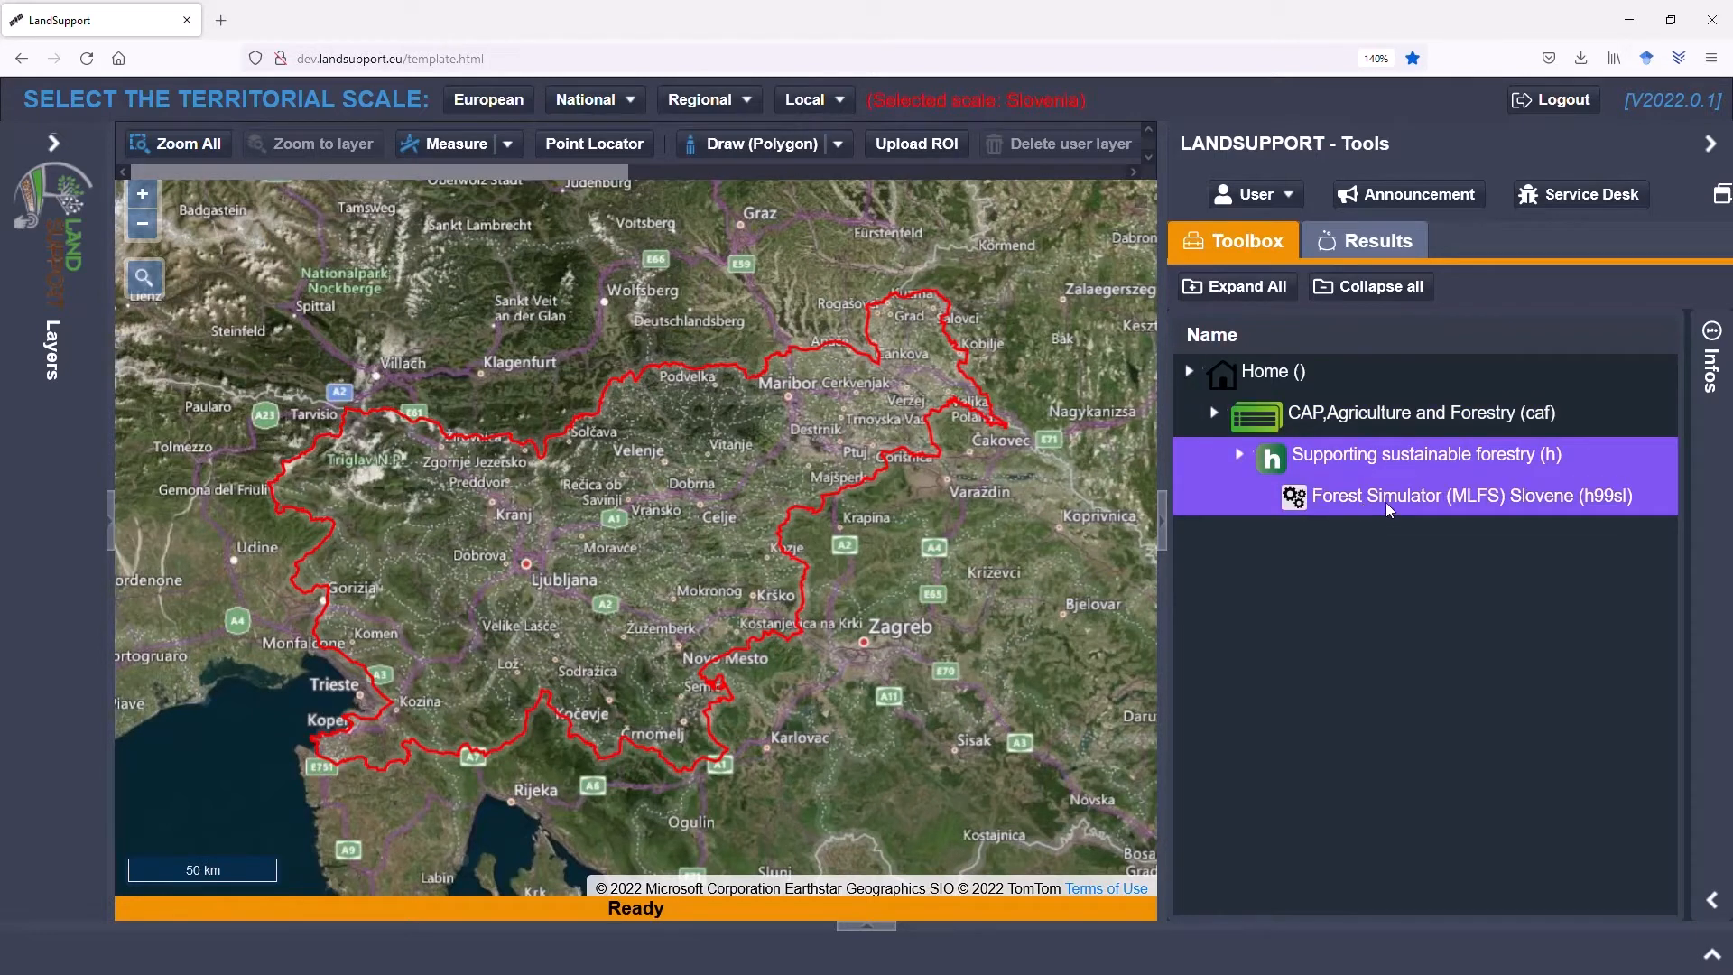
pyautogui.click(1287, 503)
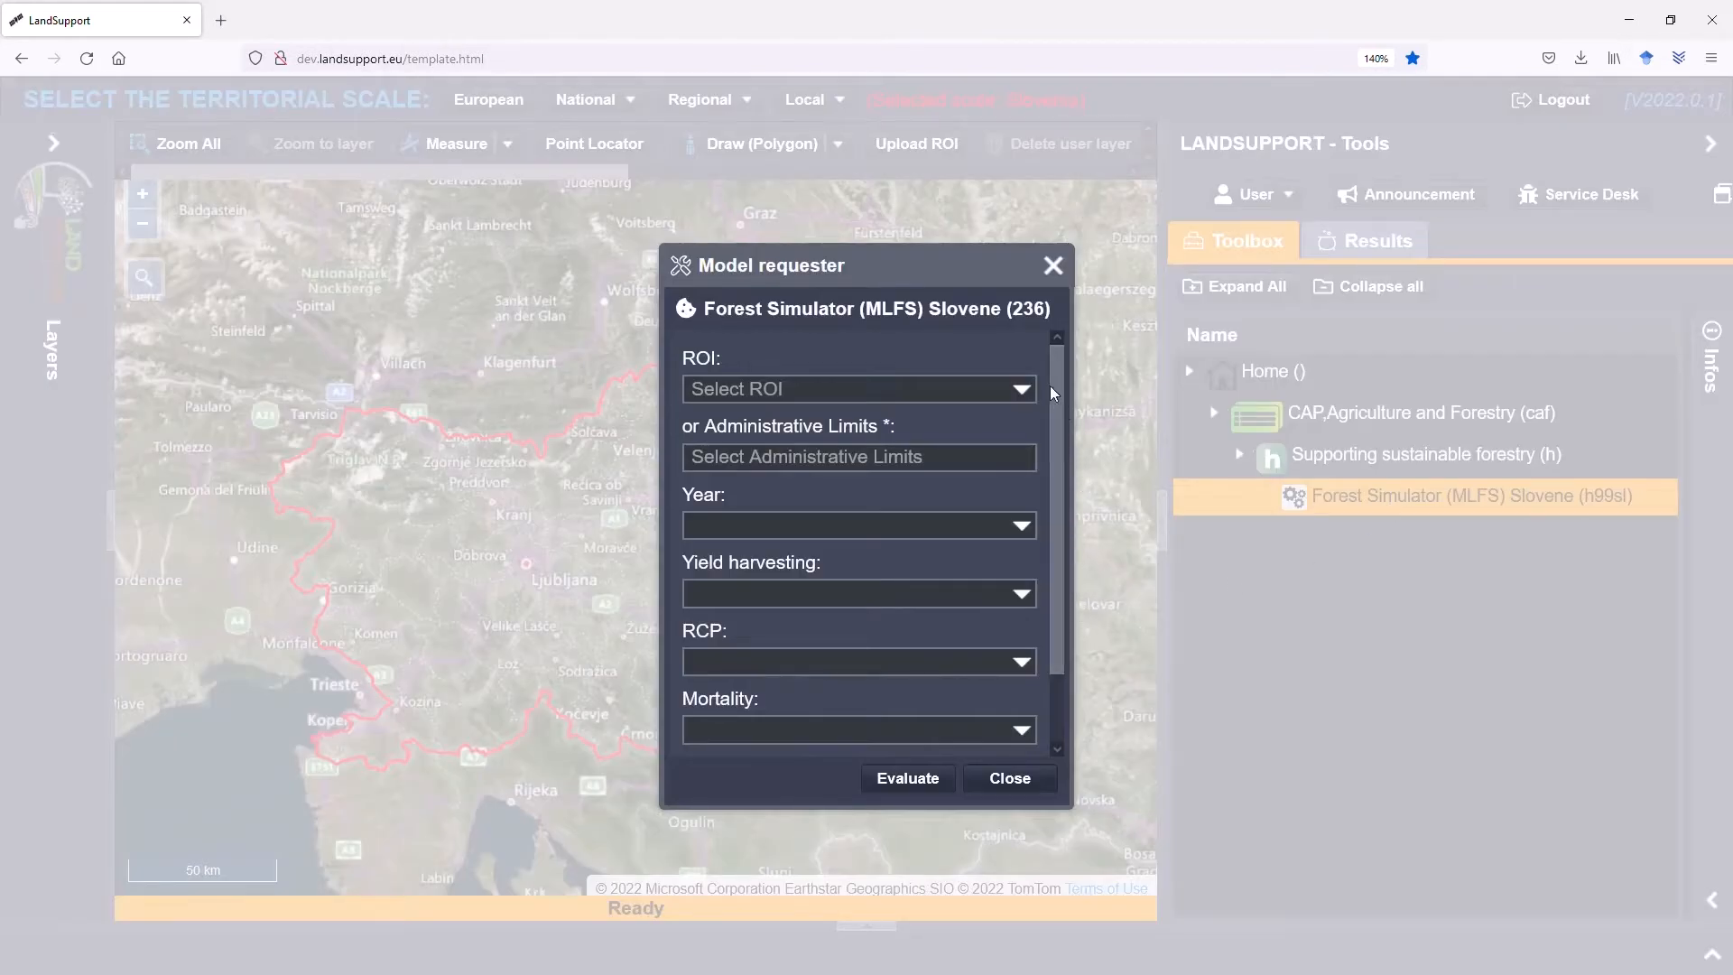
# - Set the model request's ROI to SloveniaEast and its year to 2030
pyautogui.moveTo(970, 271); pyautogui.dragTo(848, 199)
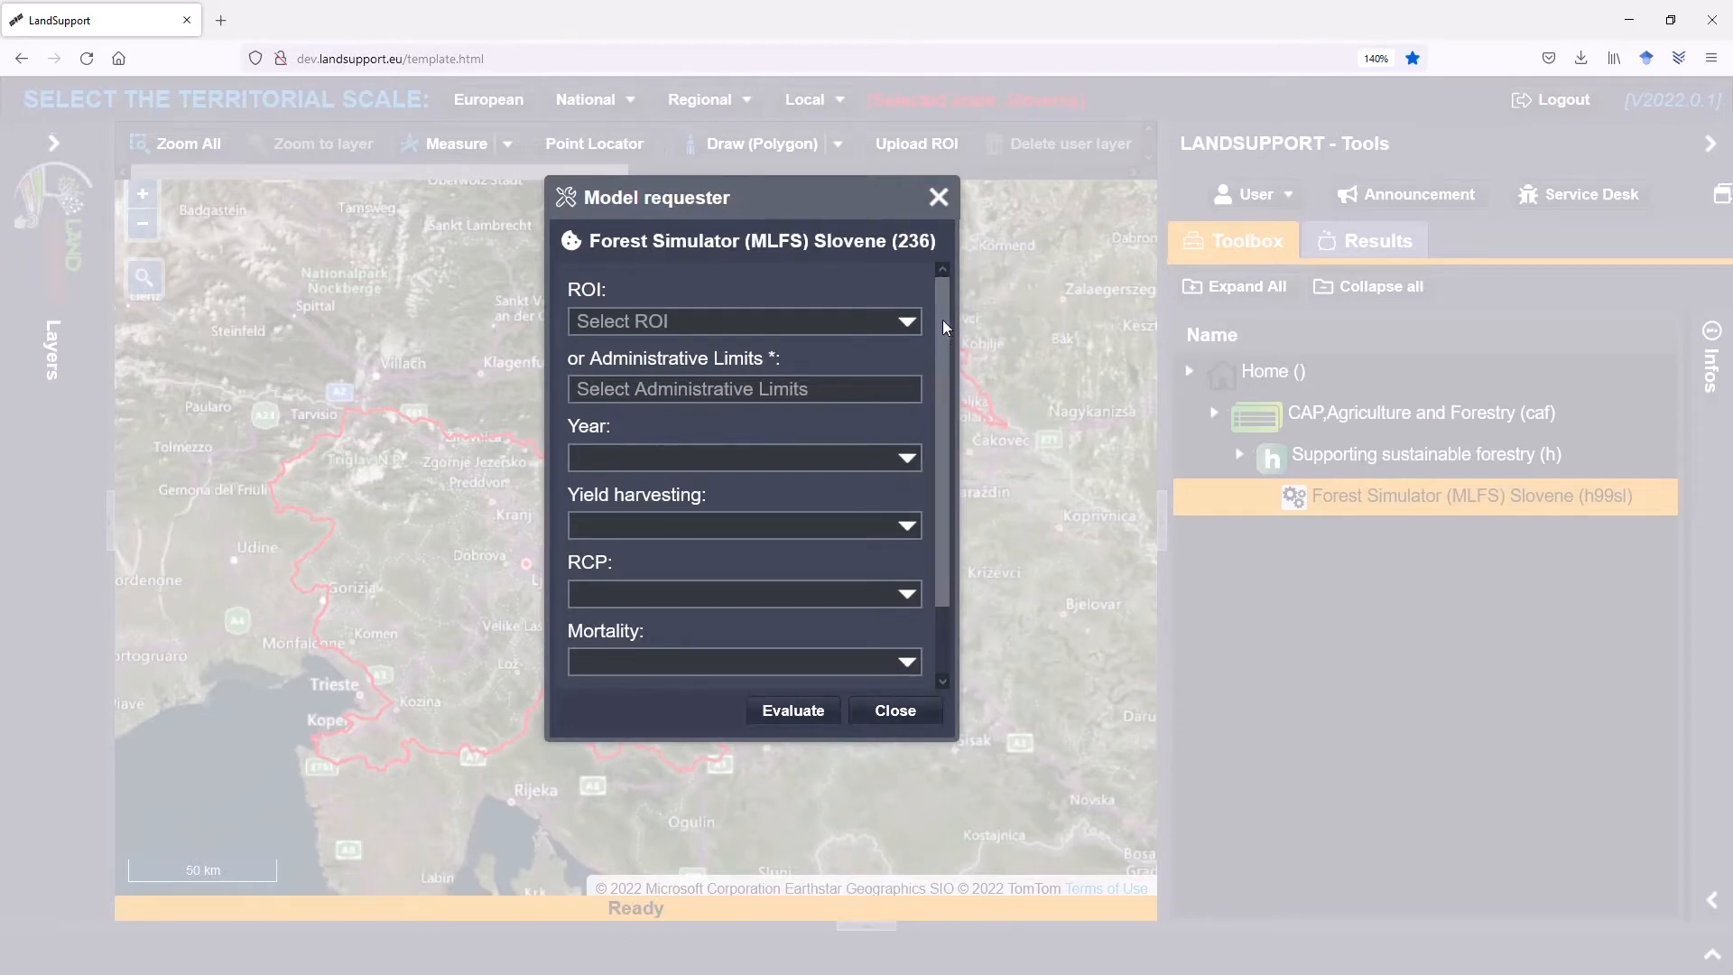
pyautogui.click(905, 323)
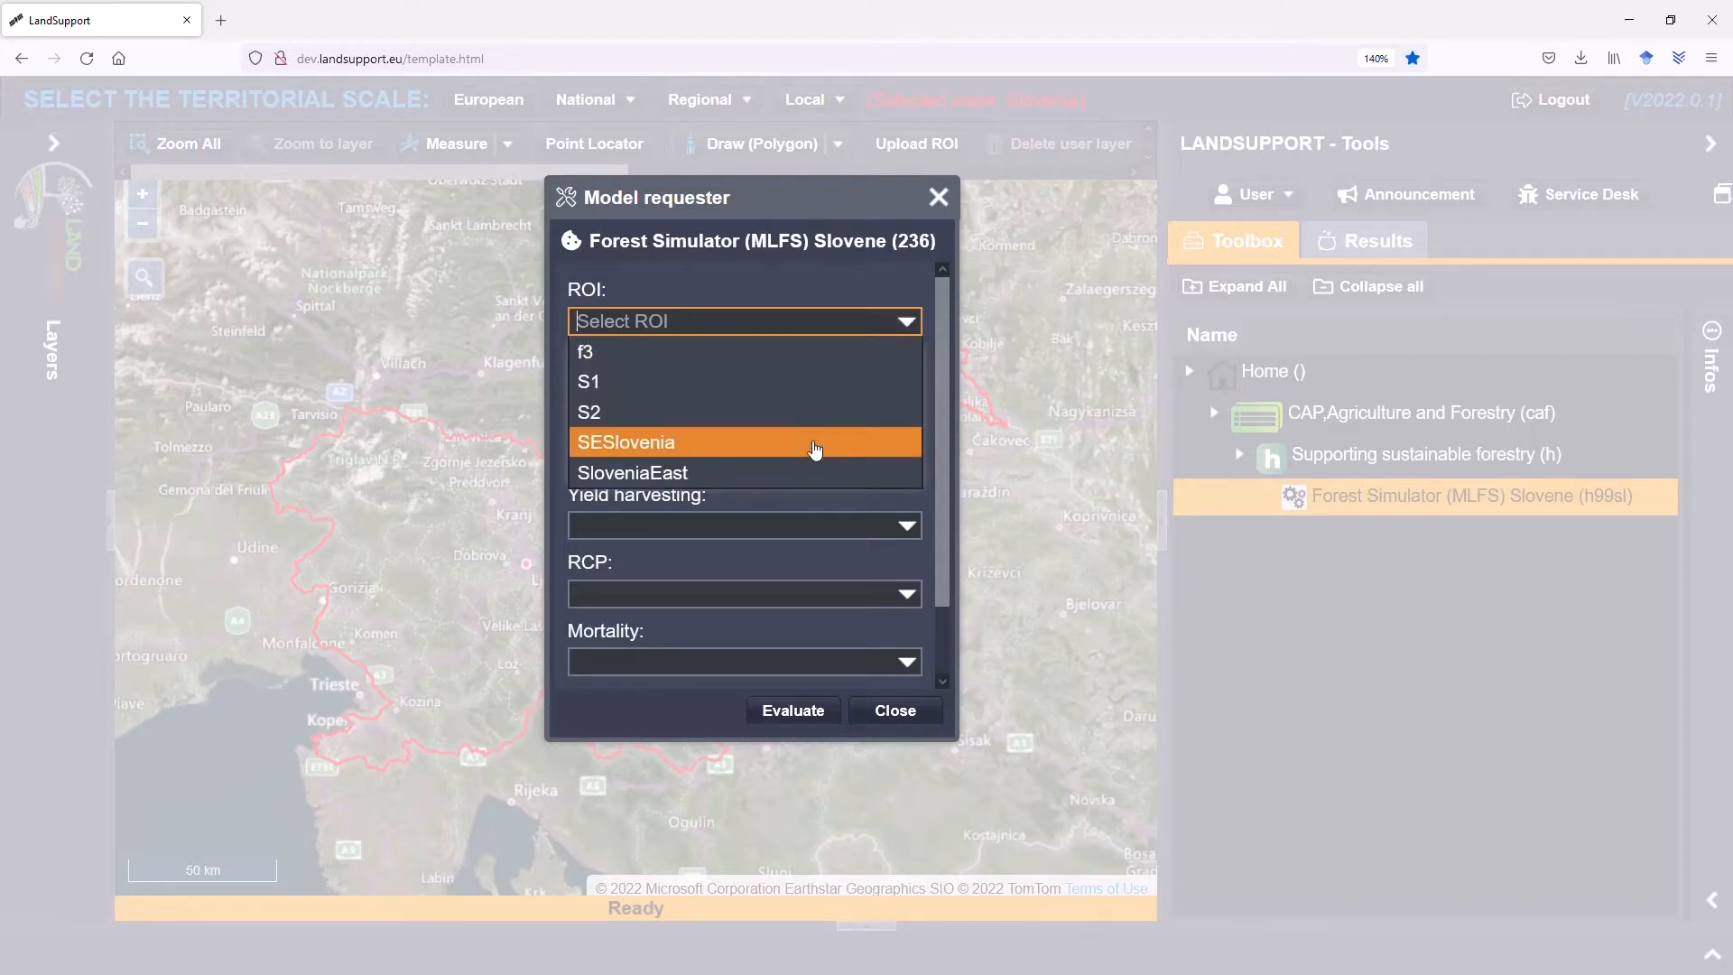
pyautogui.click(820, 474)
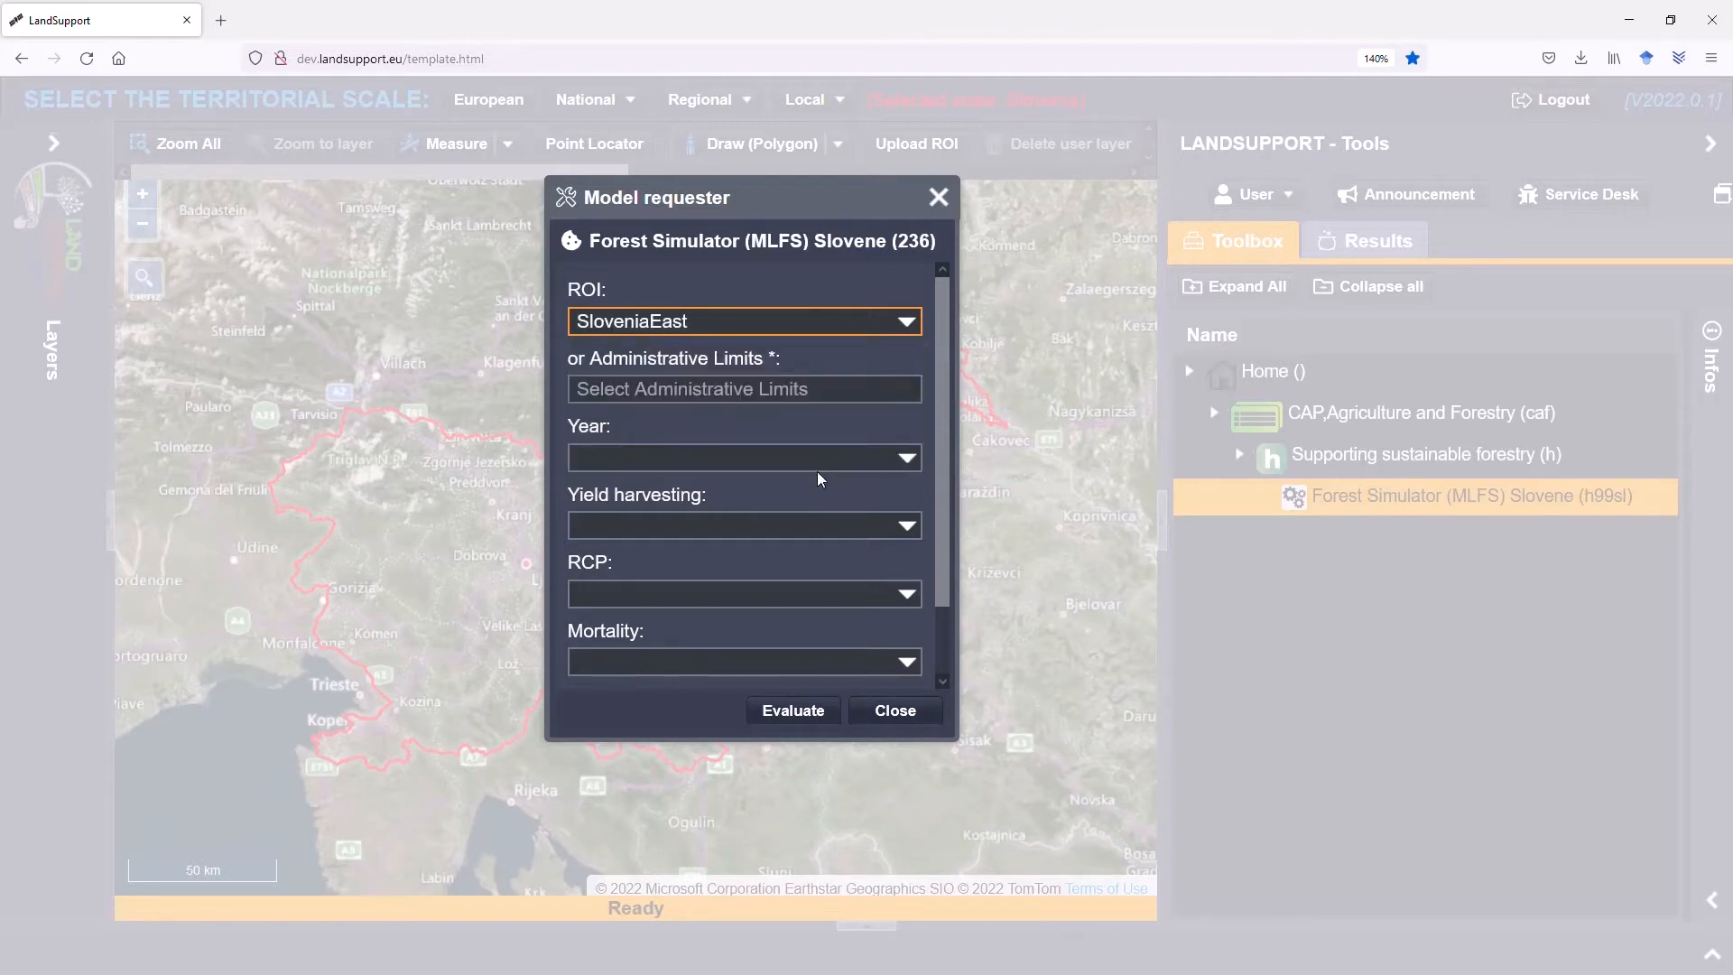
pyautogui.click(912, 457)
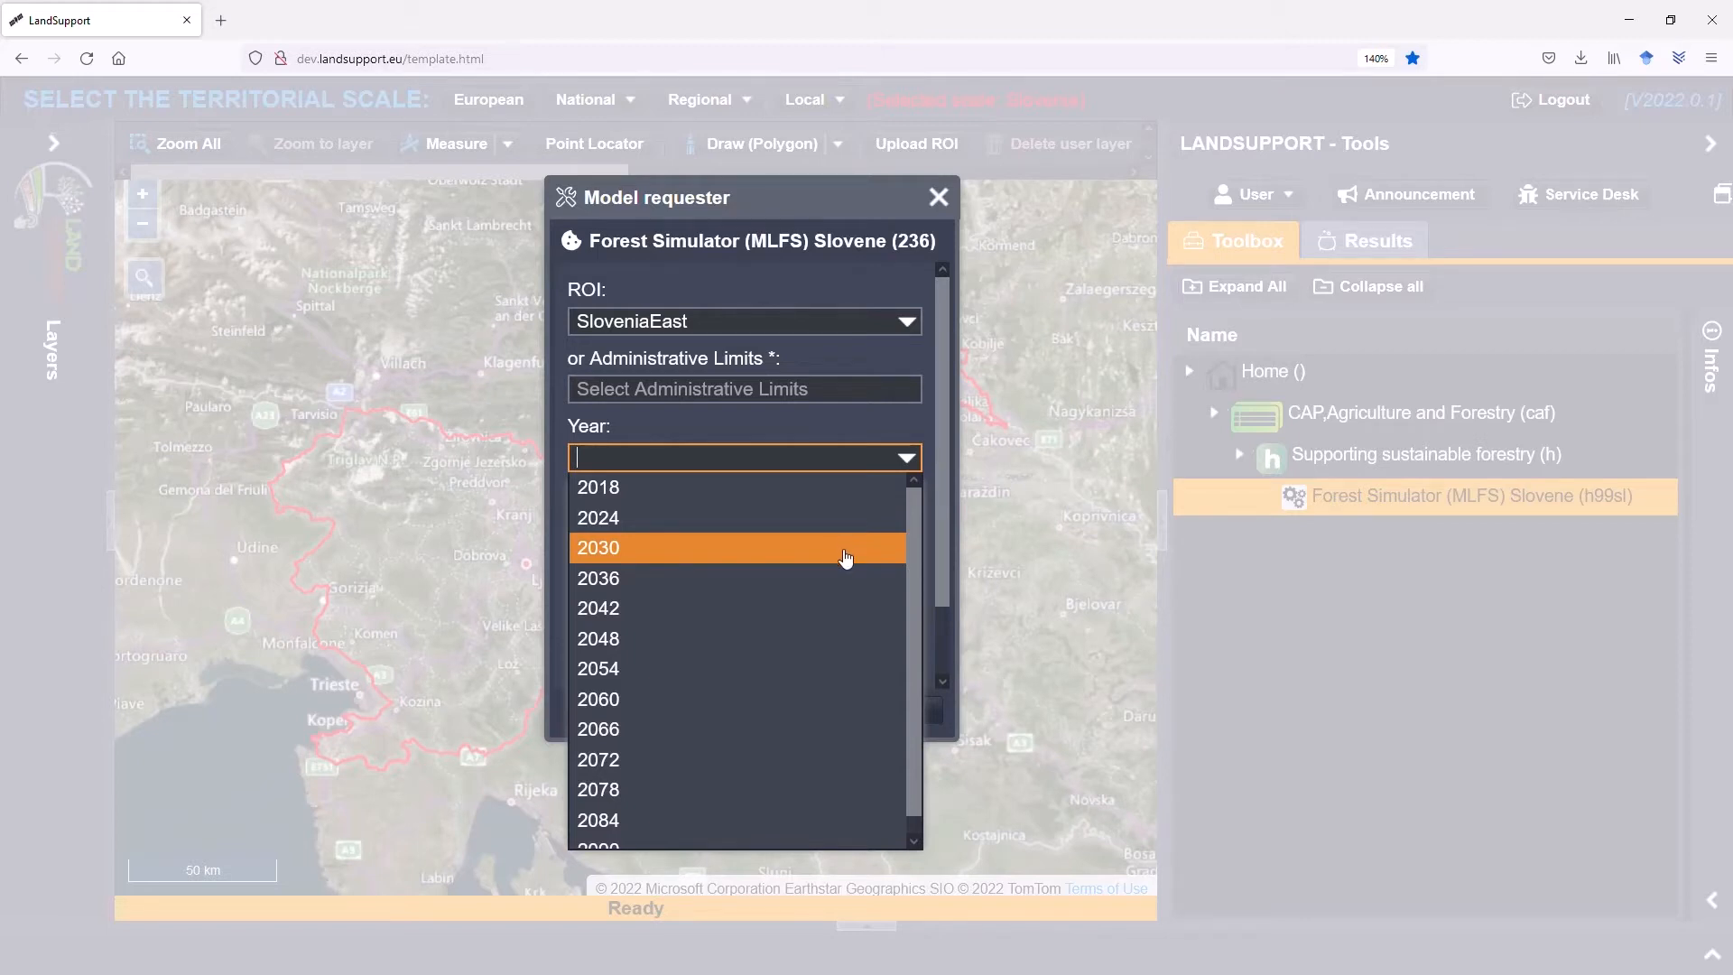
pyautogui.click(839, 549)
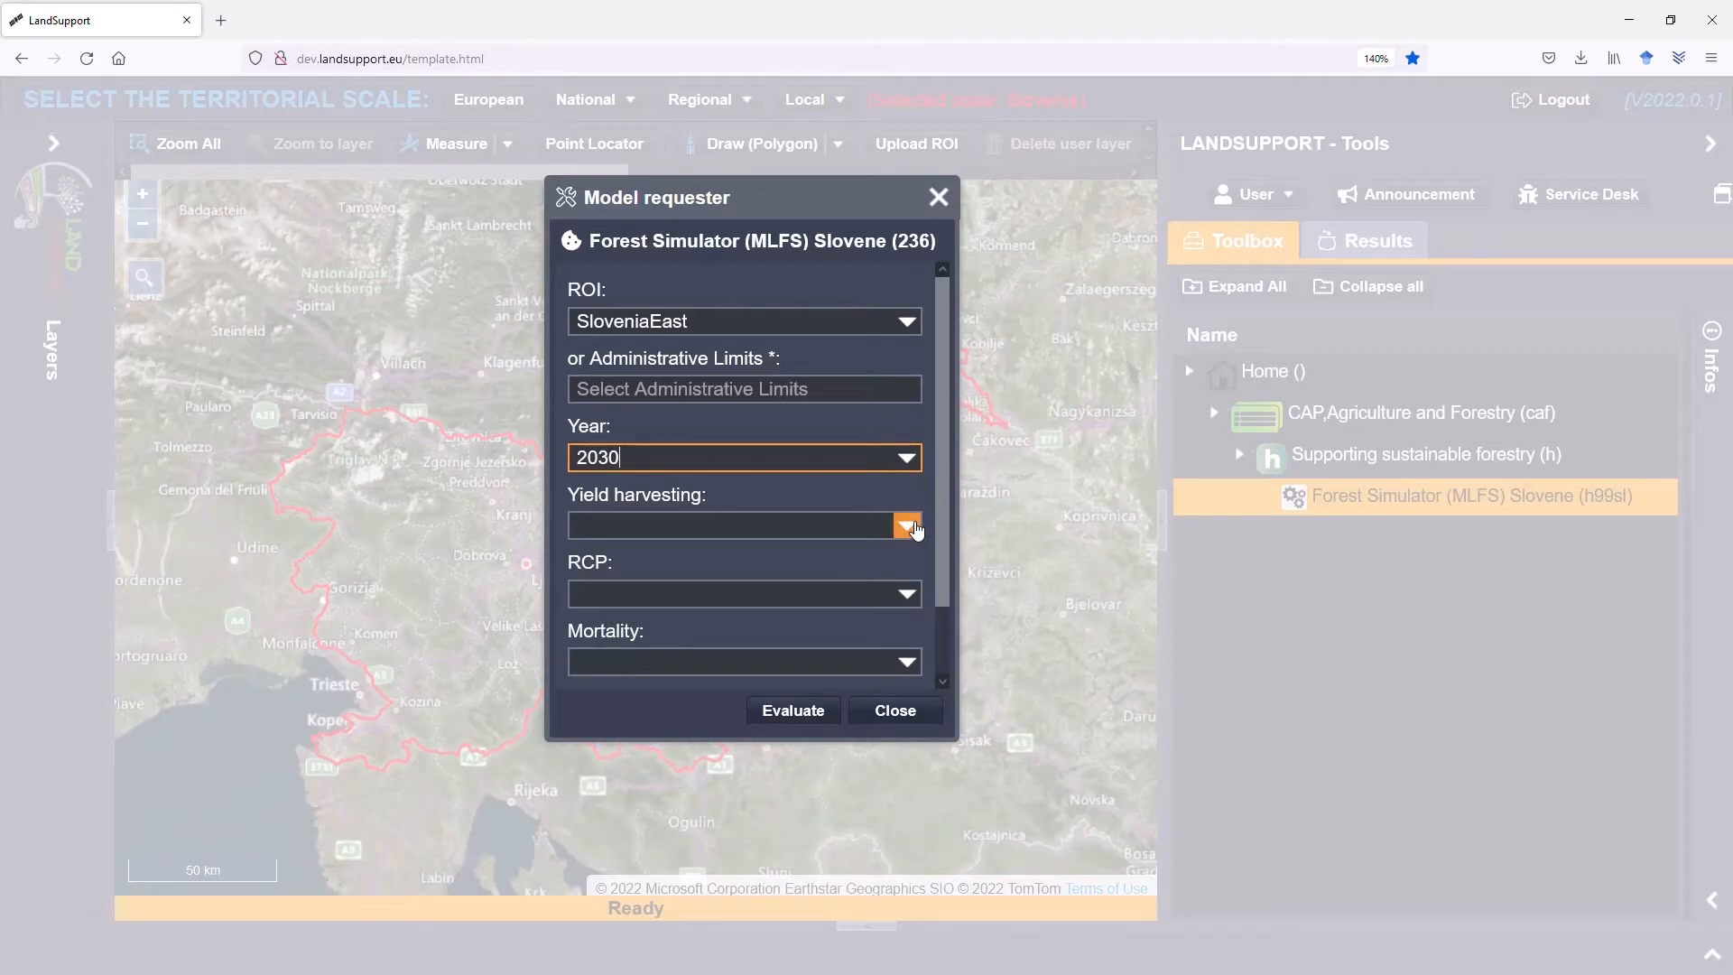
# - Set yield harvesting to 40% and the climate scenario to RCP 4.5 in the model request
pyautogui.click(907, 527)
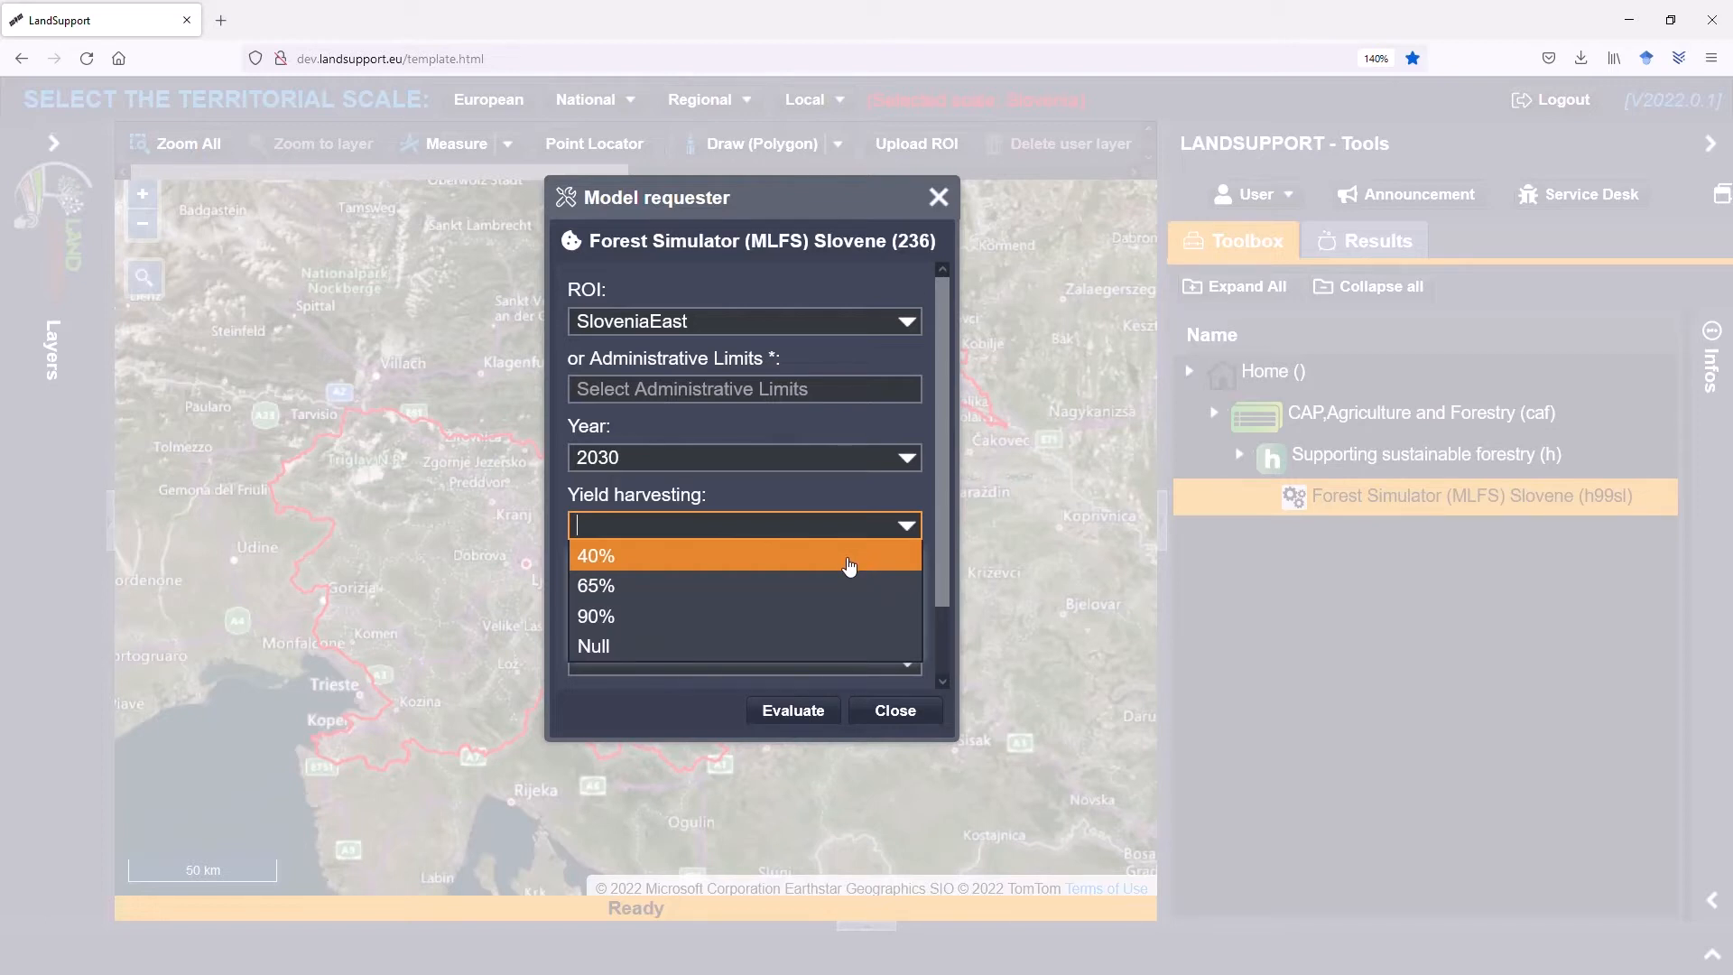
pyautogui.click(850, 565)
pyautogui.click(905, 593)
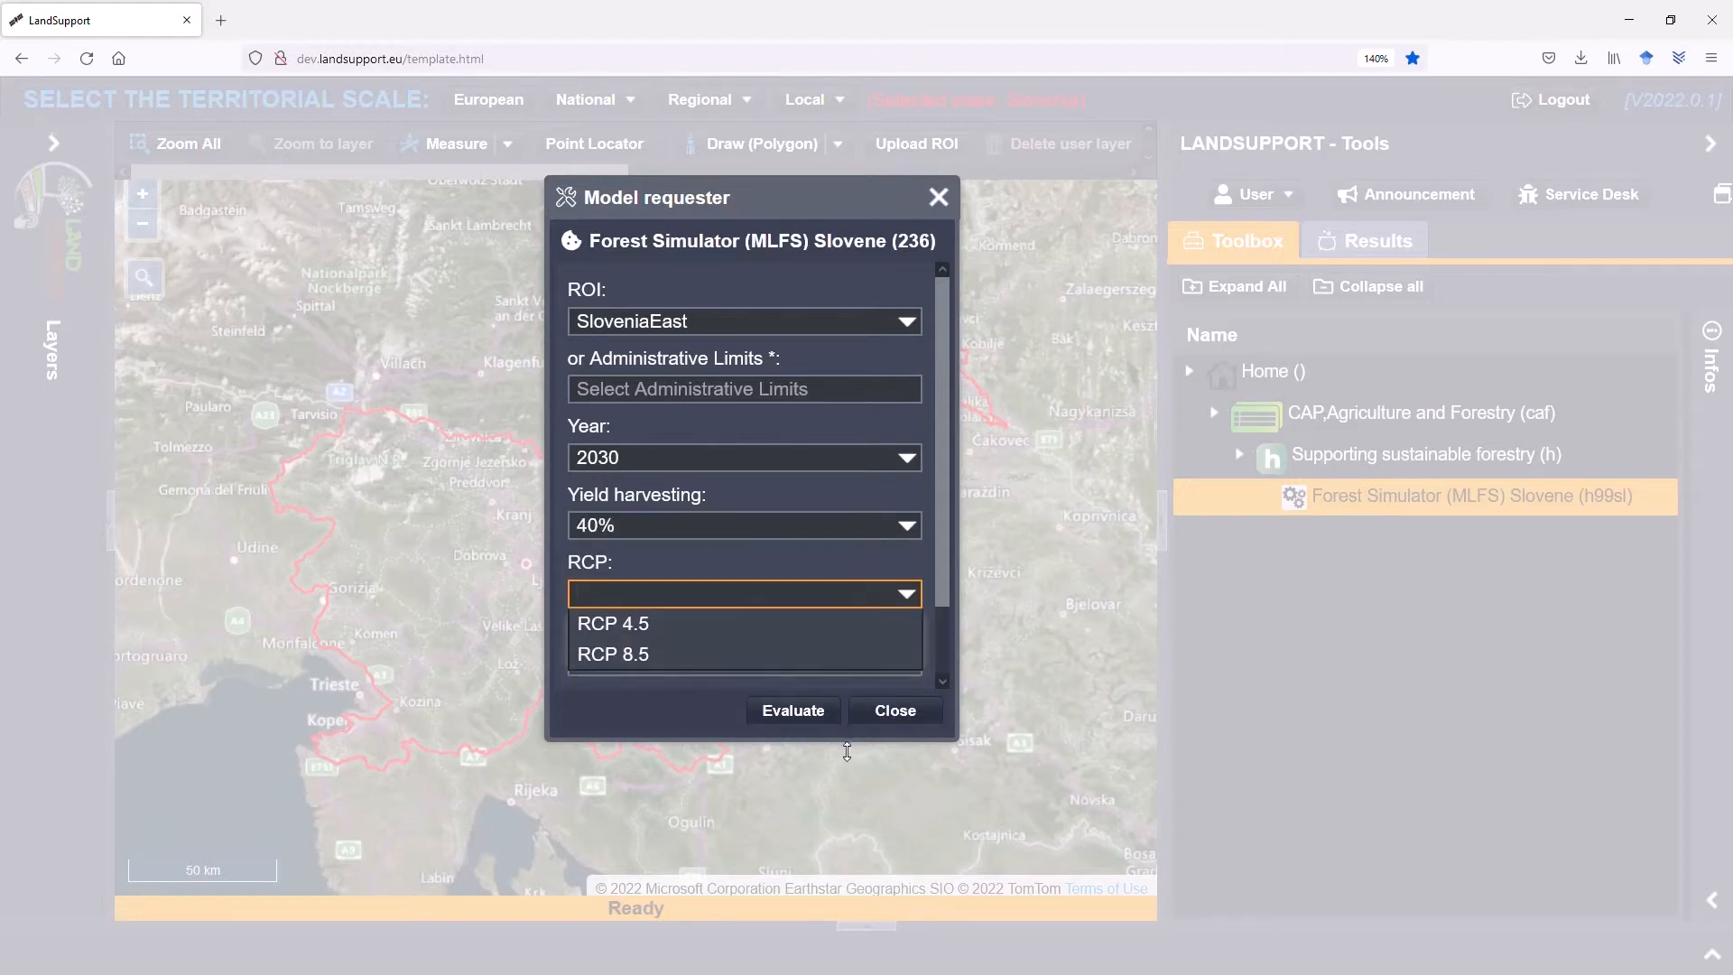
pyautogui.click(757, 629)
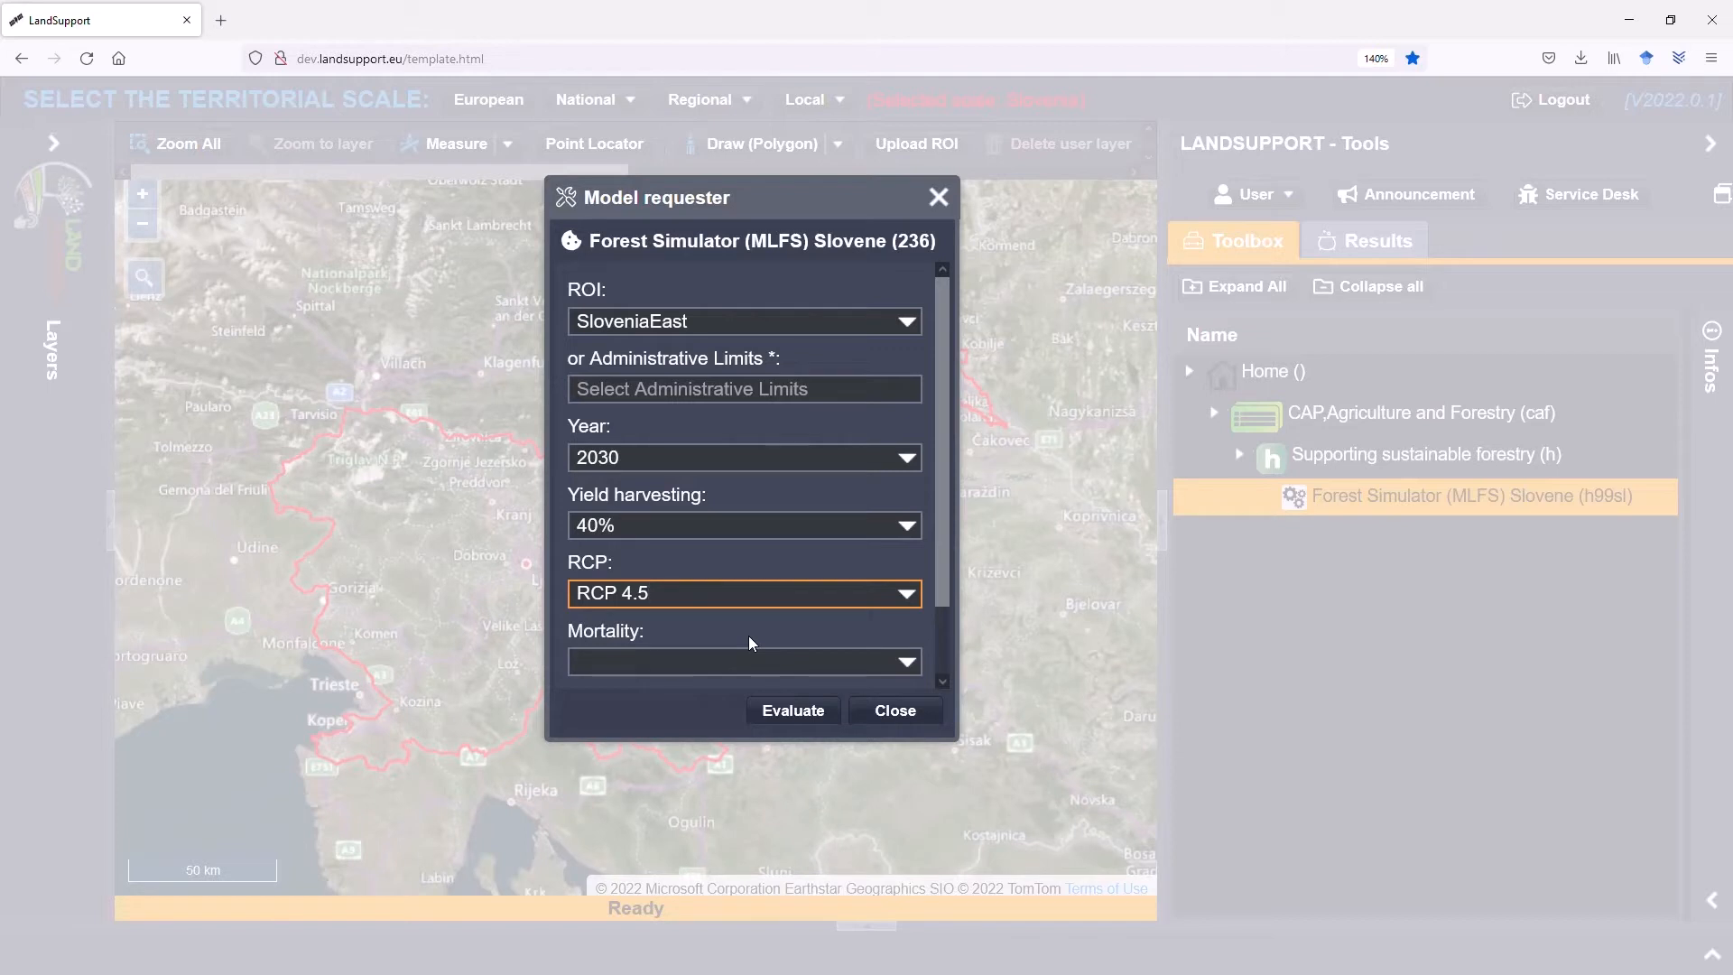
# - Set mortality to 4% and thinning to 40% in the model request
pyautogui.scroll(-1, 927, 630)
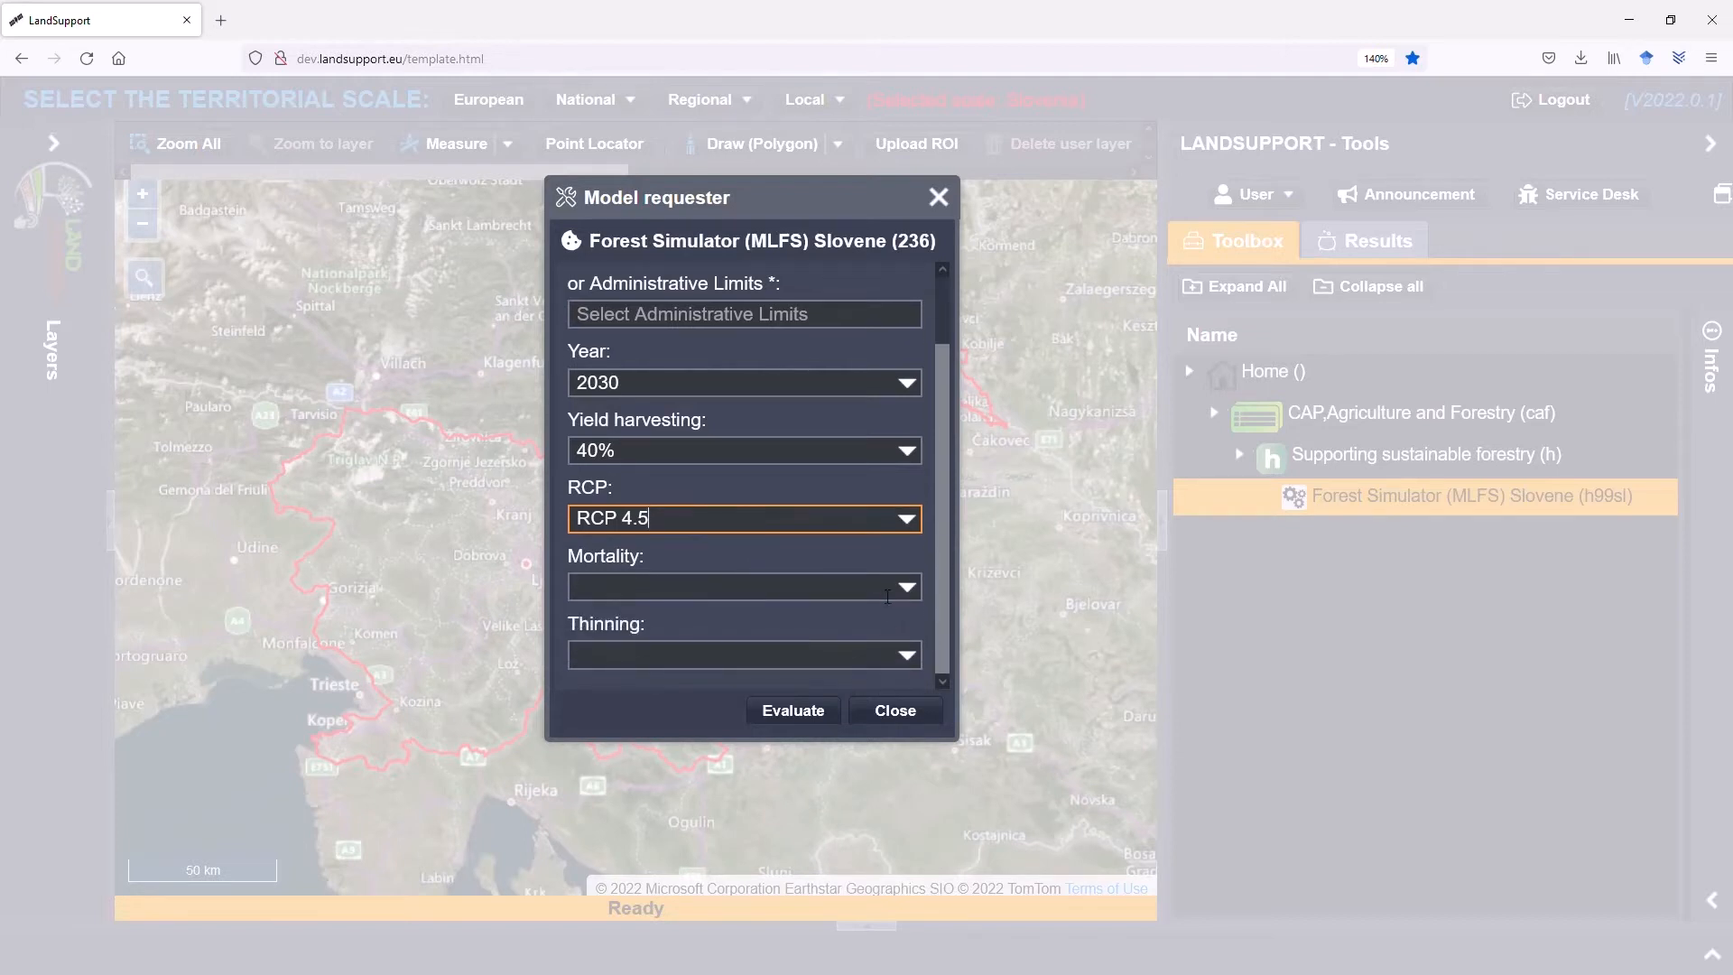
pyautogui.click(905, 587)
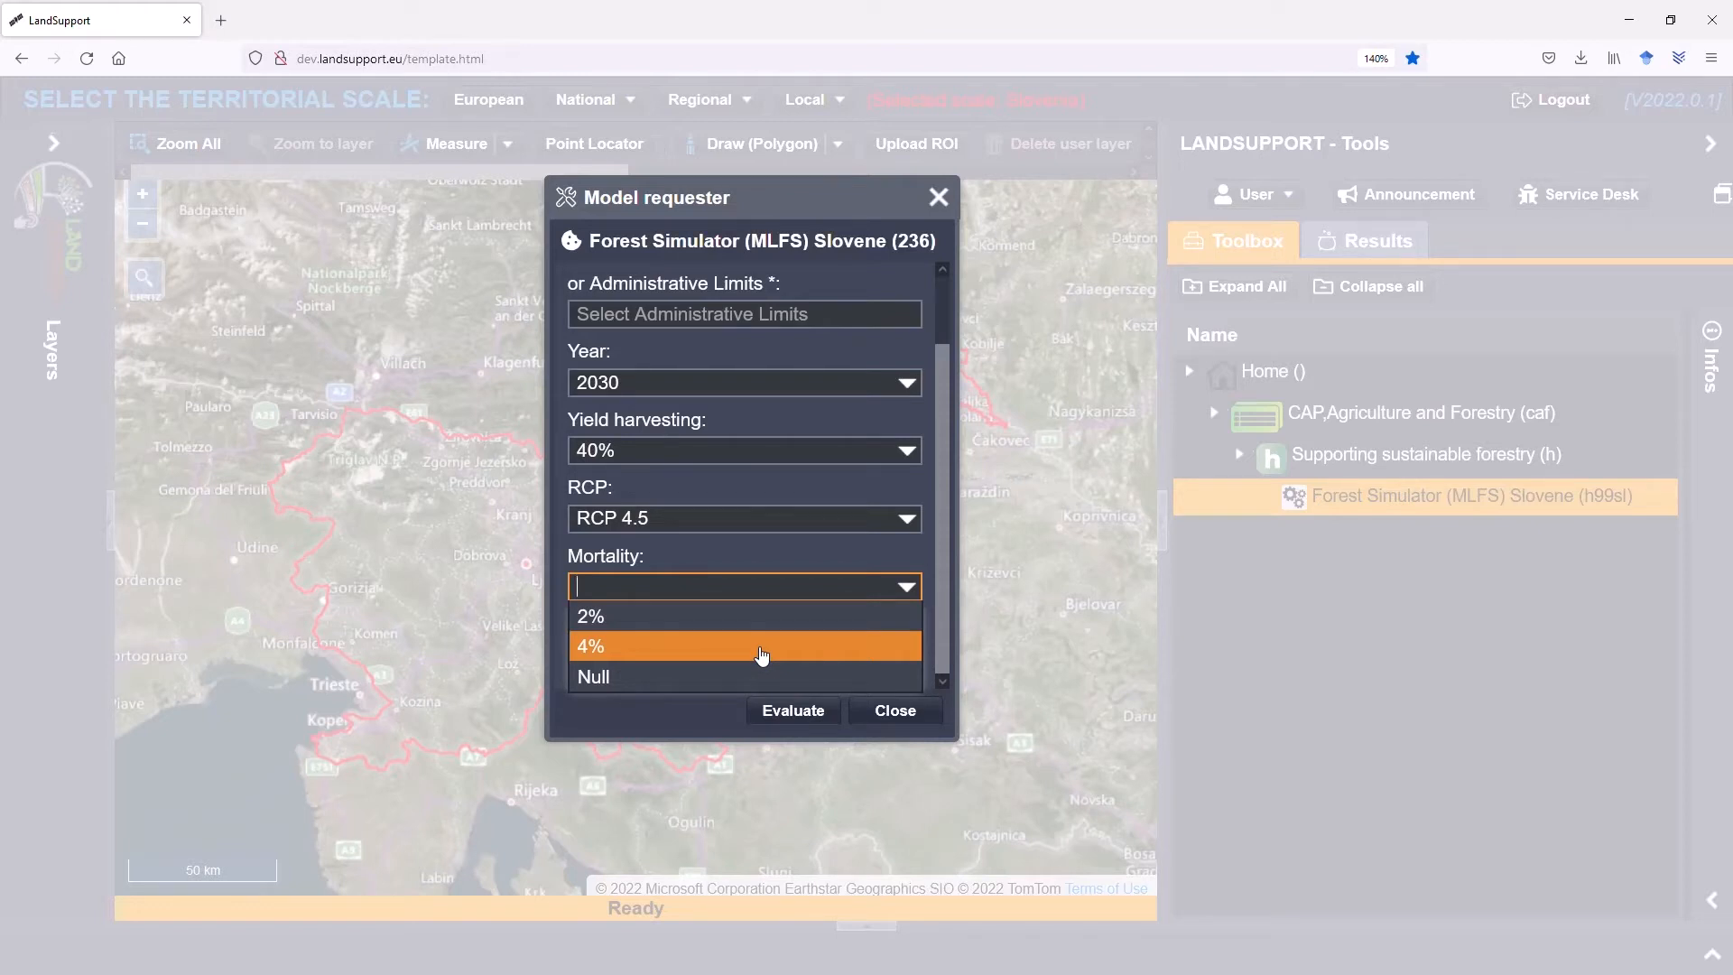
pyautogui.click(762, 646)
pyautogui.click(907, 655)
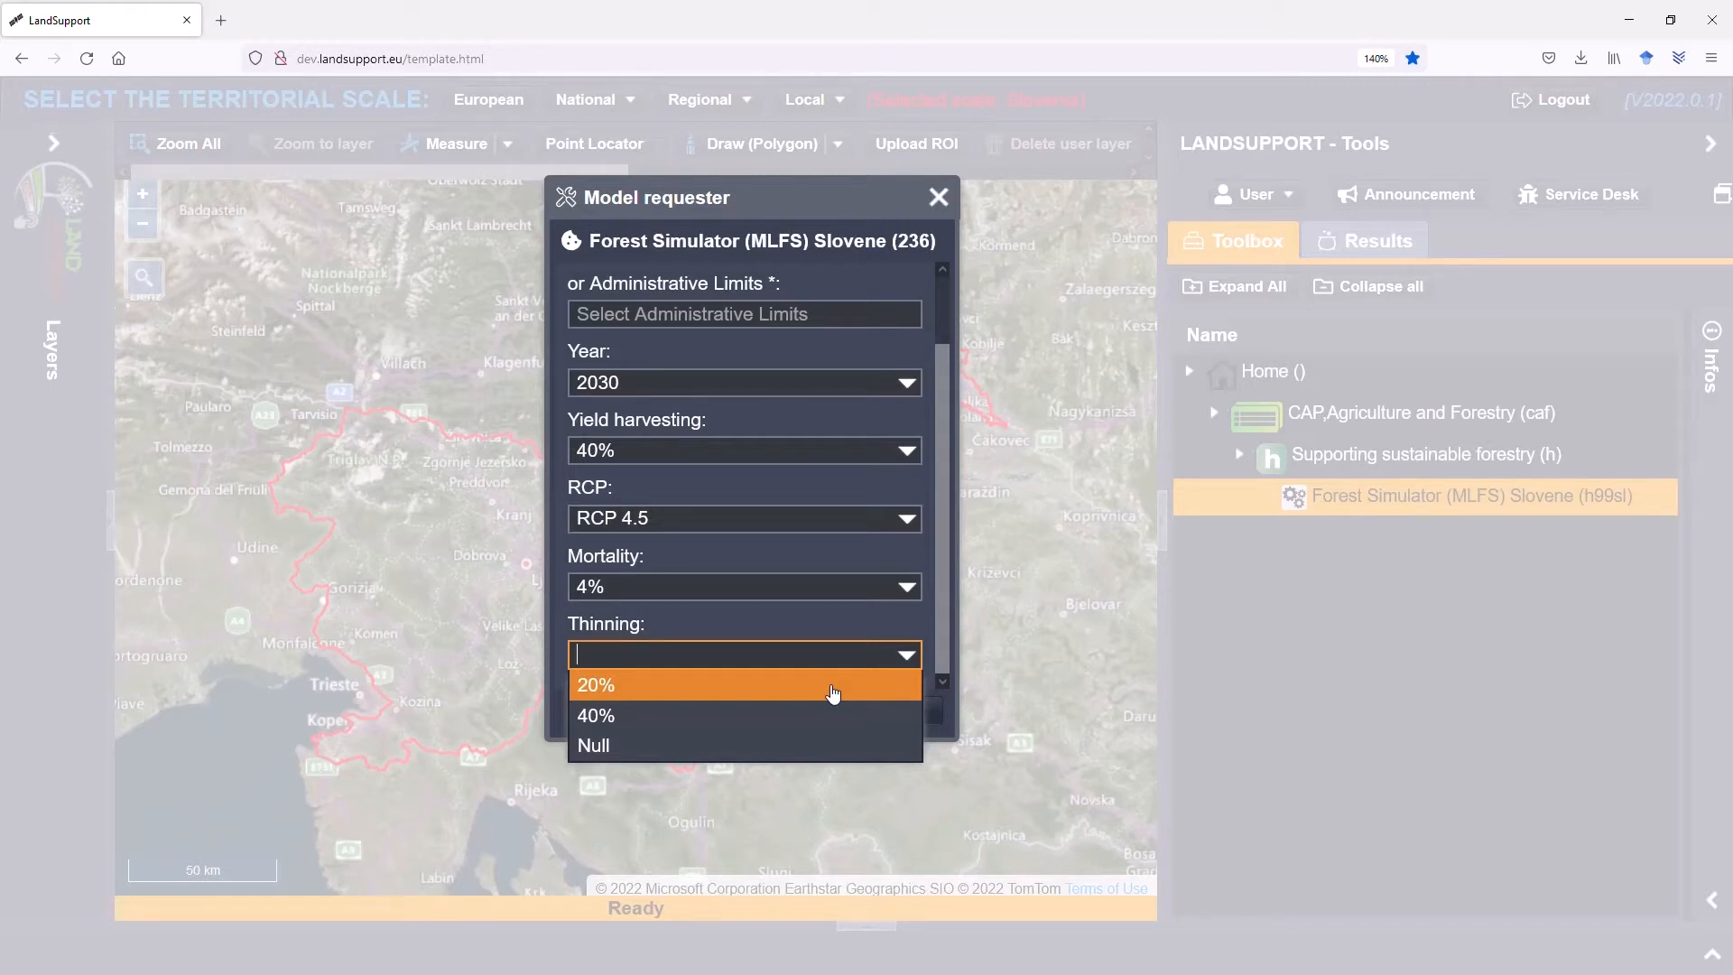
pyautogui.click(824, 716)
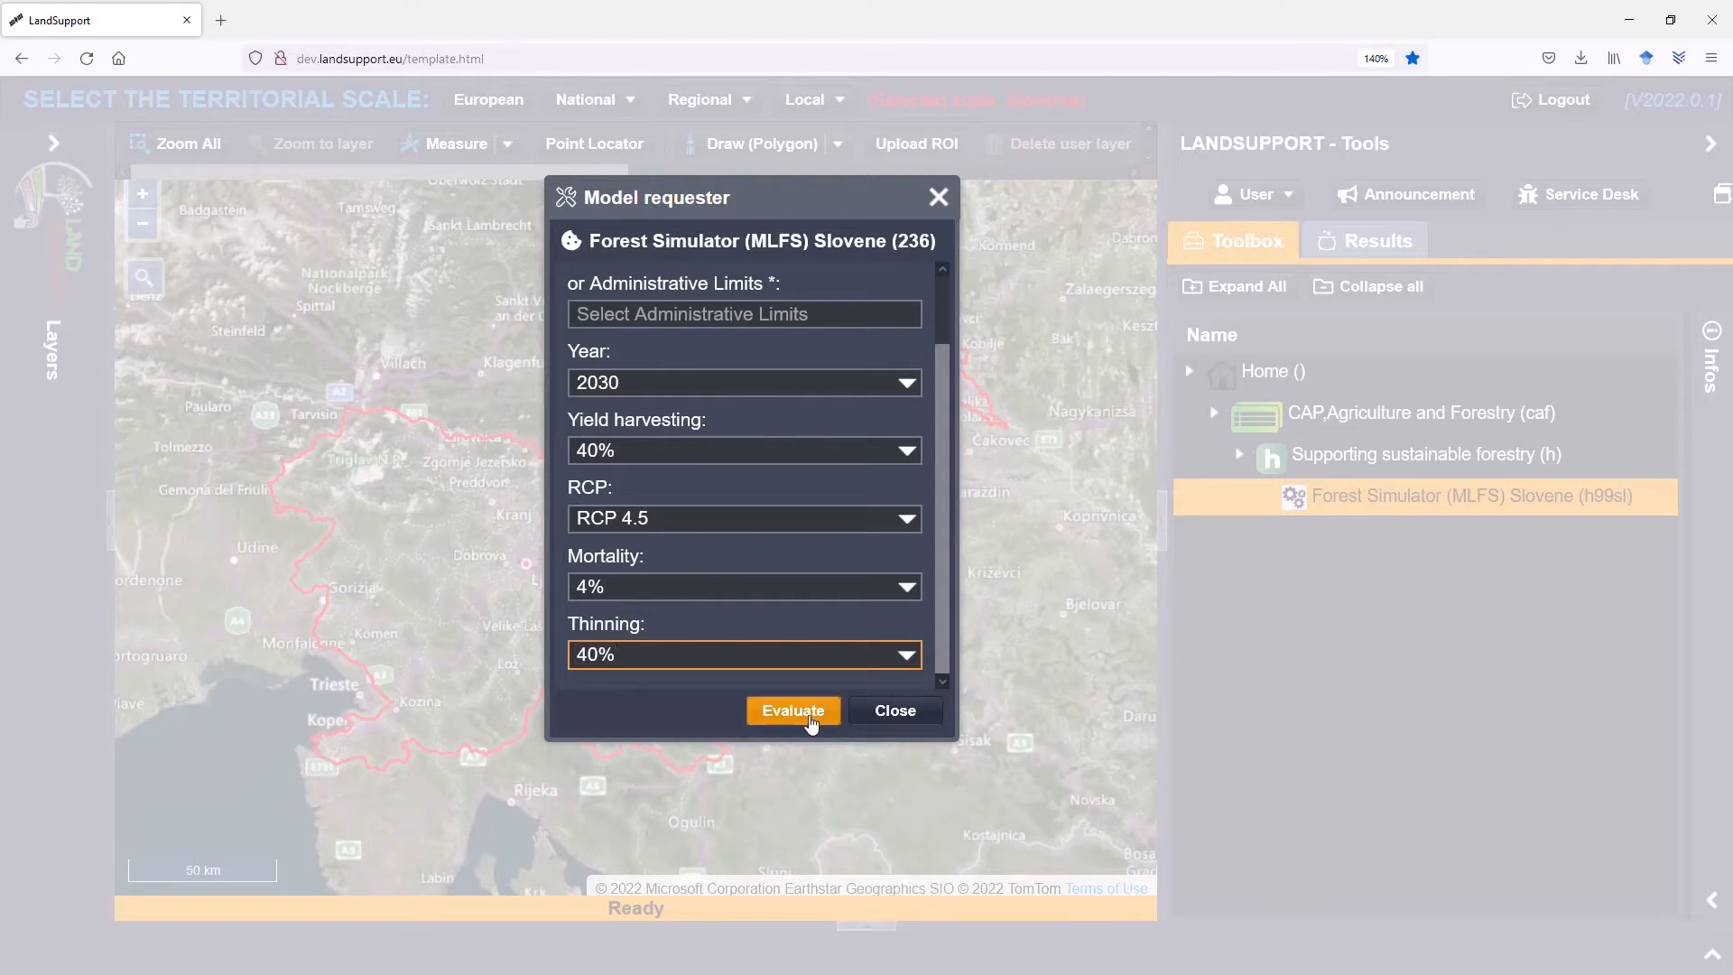
# - Run the Forest Simulator evaluation with the chosen parameters and dismiss the start notice
pyautogui.click(804, 712)
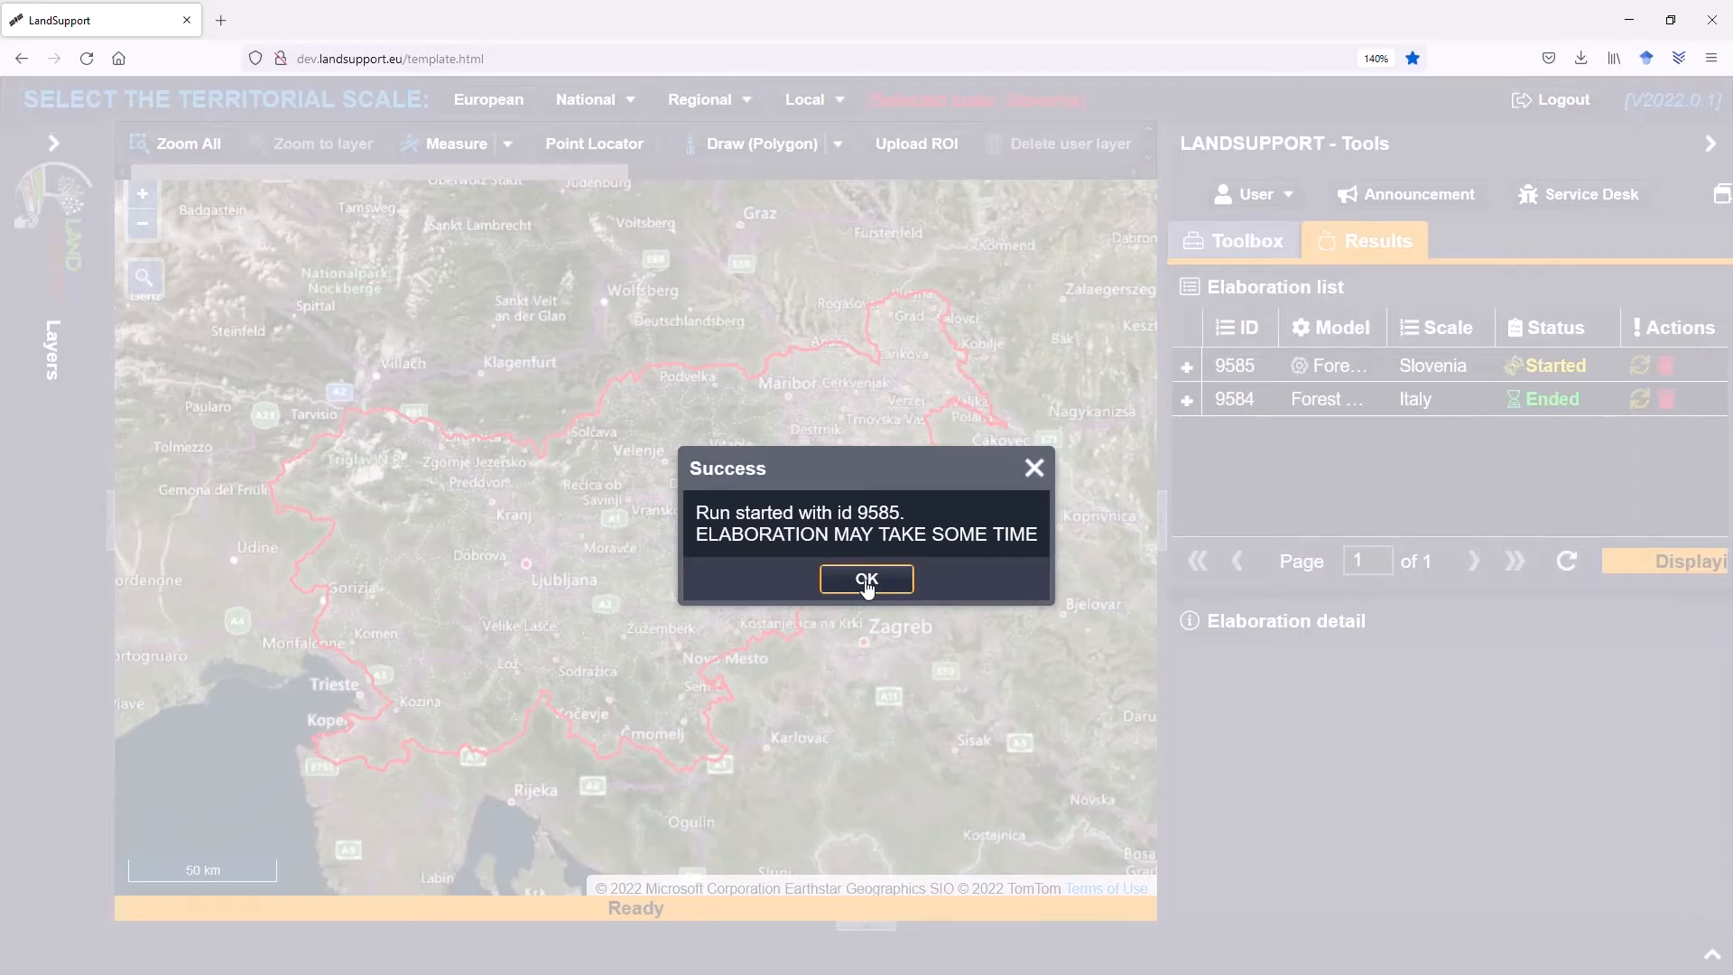
pyautogui.click(867, 579)
pyautogui.click(1343, 416)
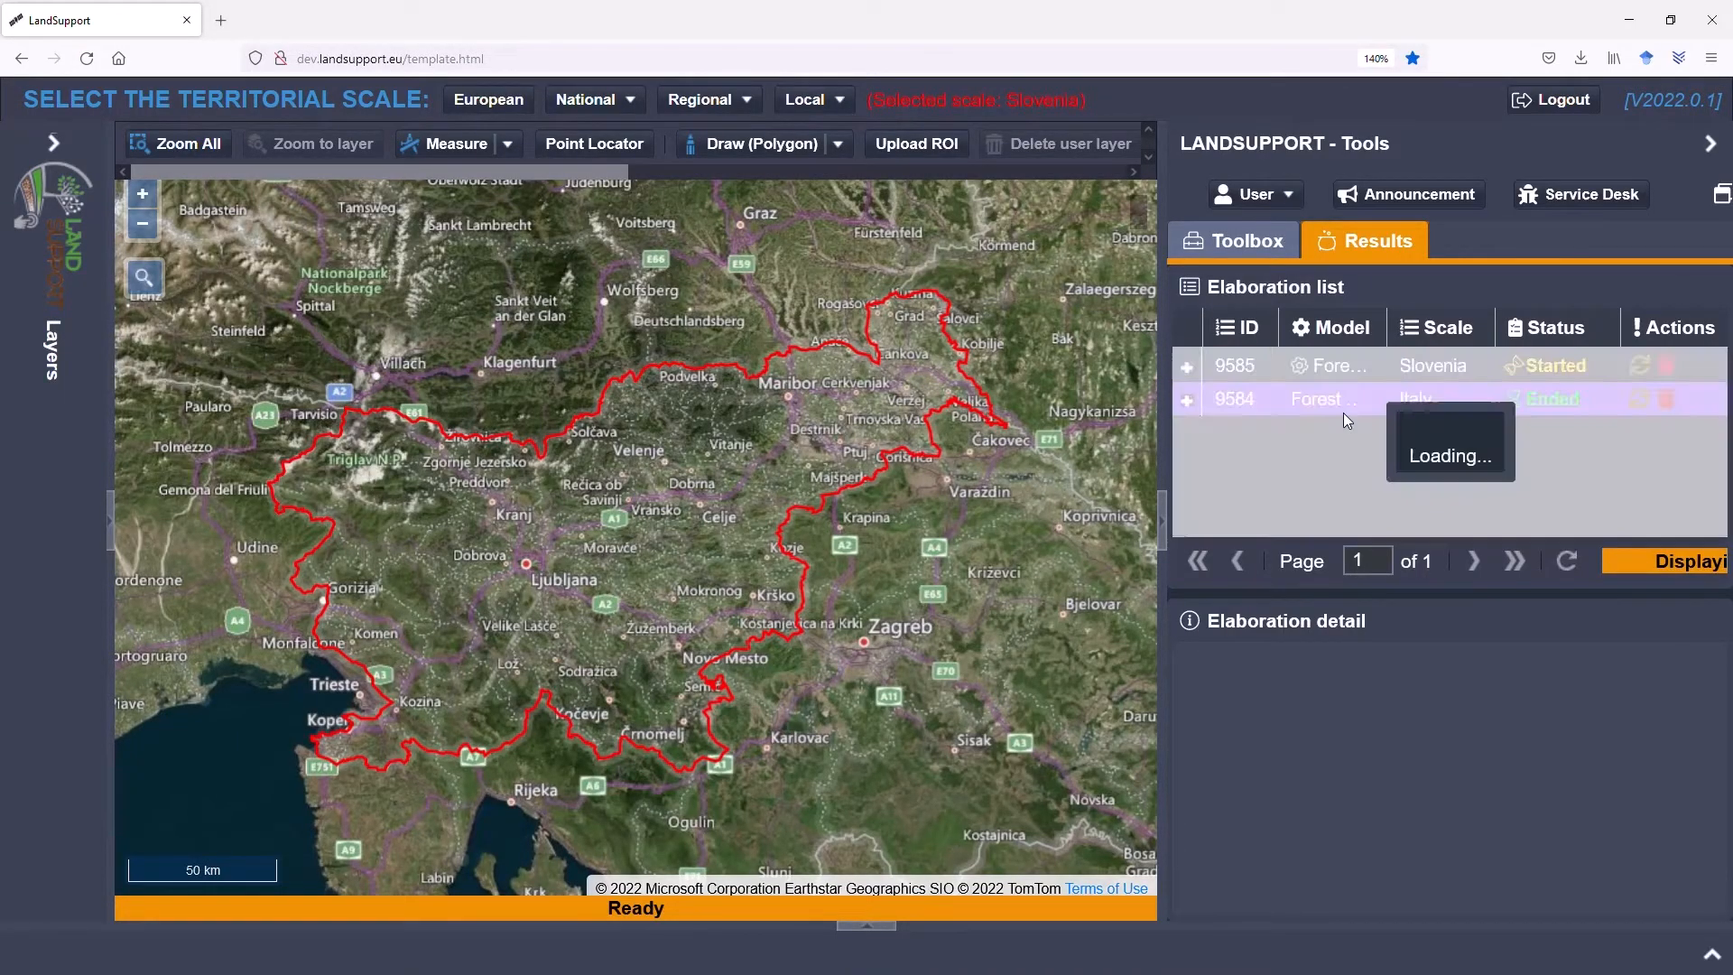
pyautogui.click(1565, 365)
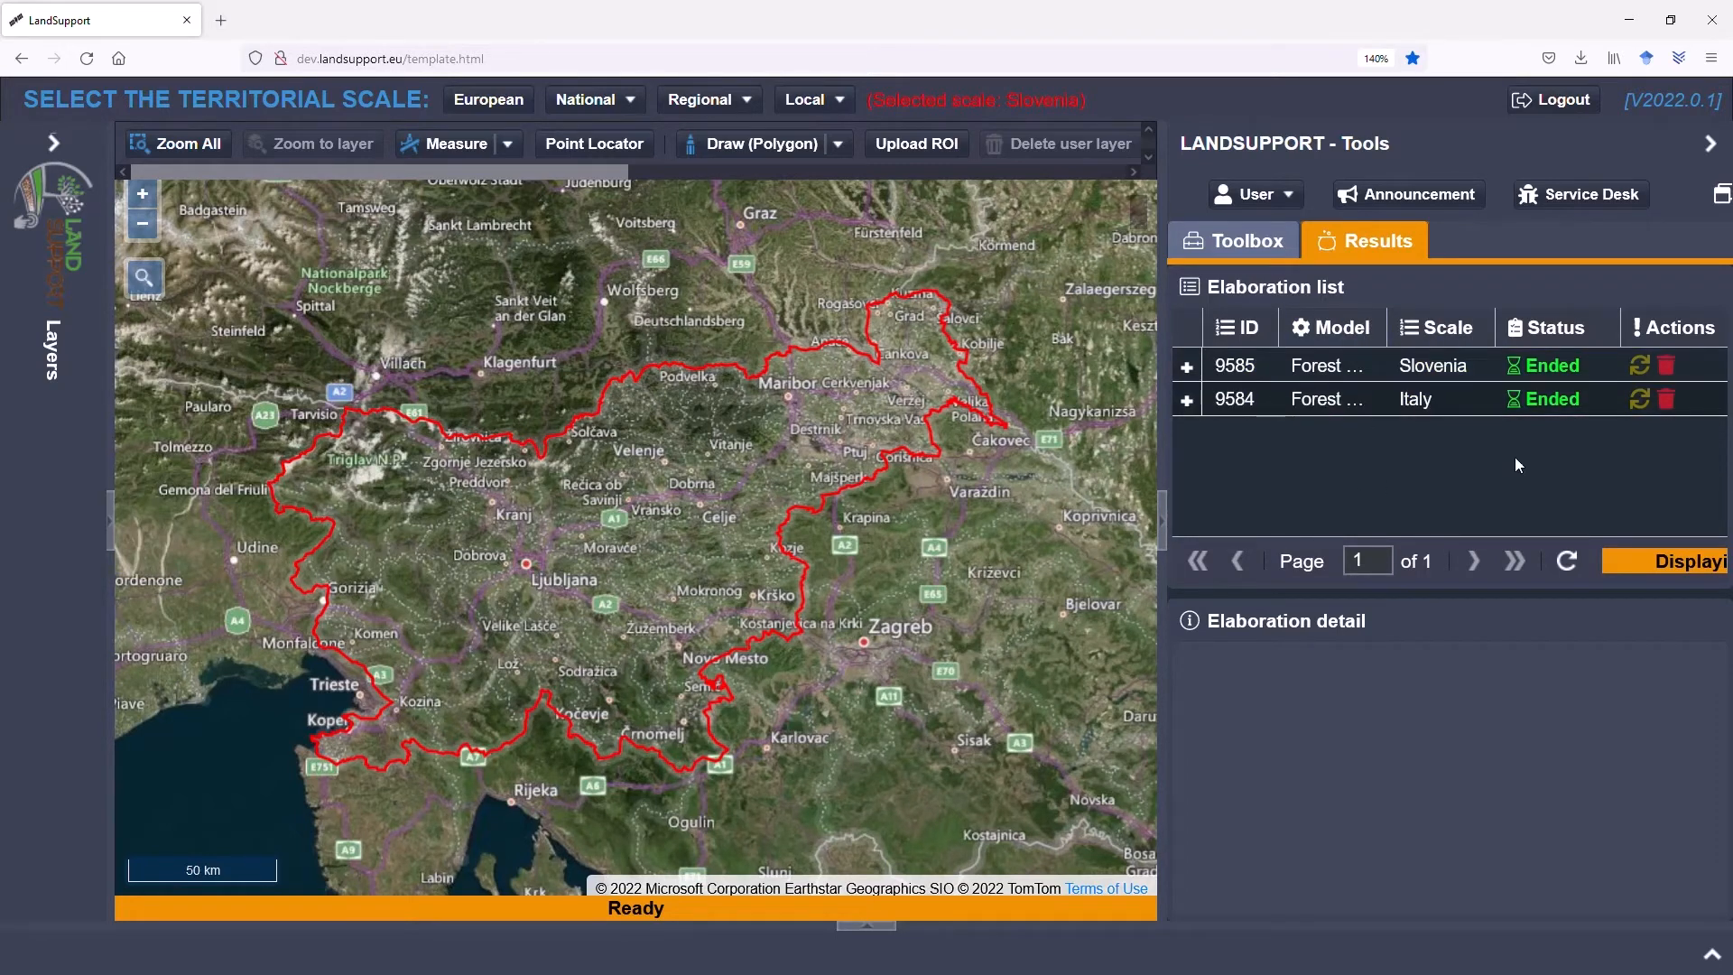
# - Open Result Matrix 1 of the finished Slovenia run and move its window clear of the elaboration list
pyautogui.click(1453, 361)
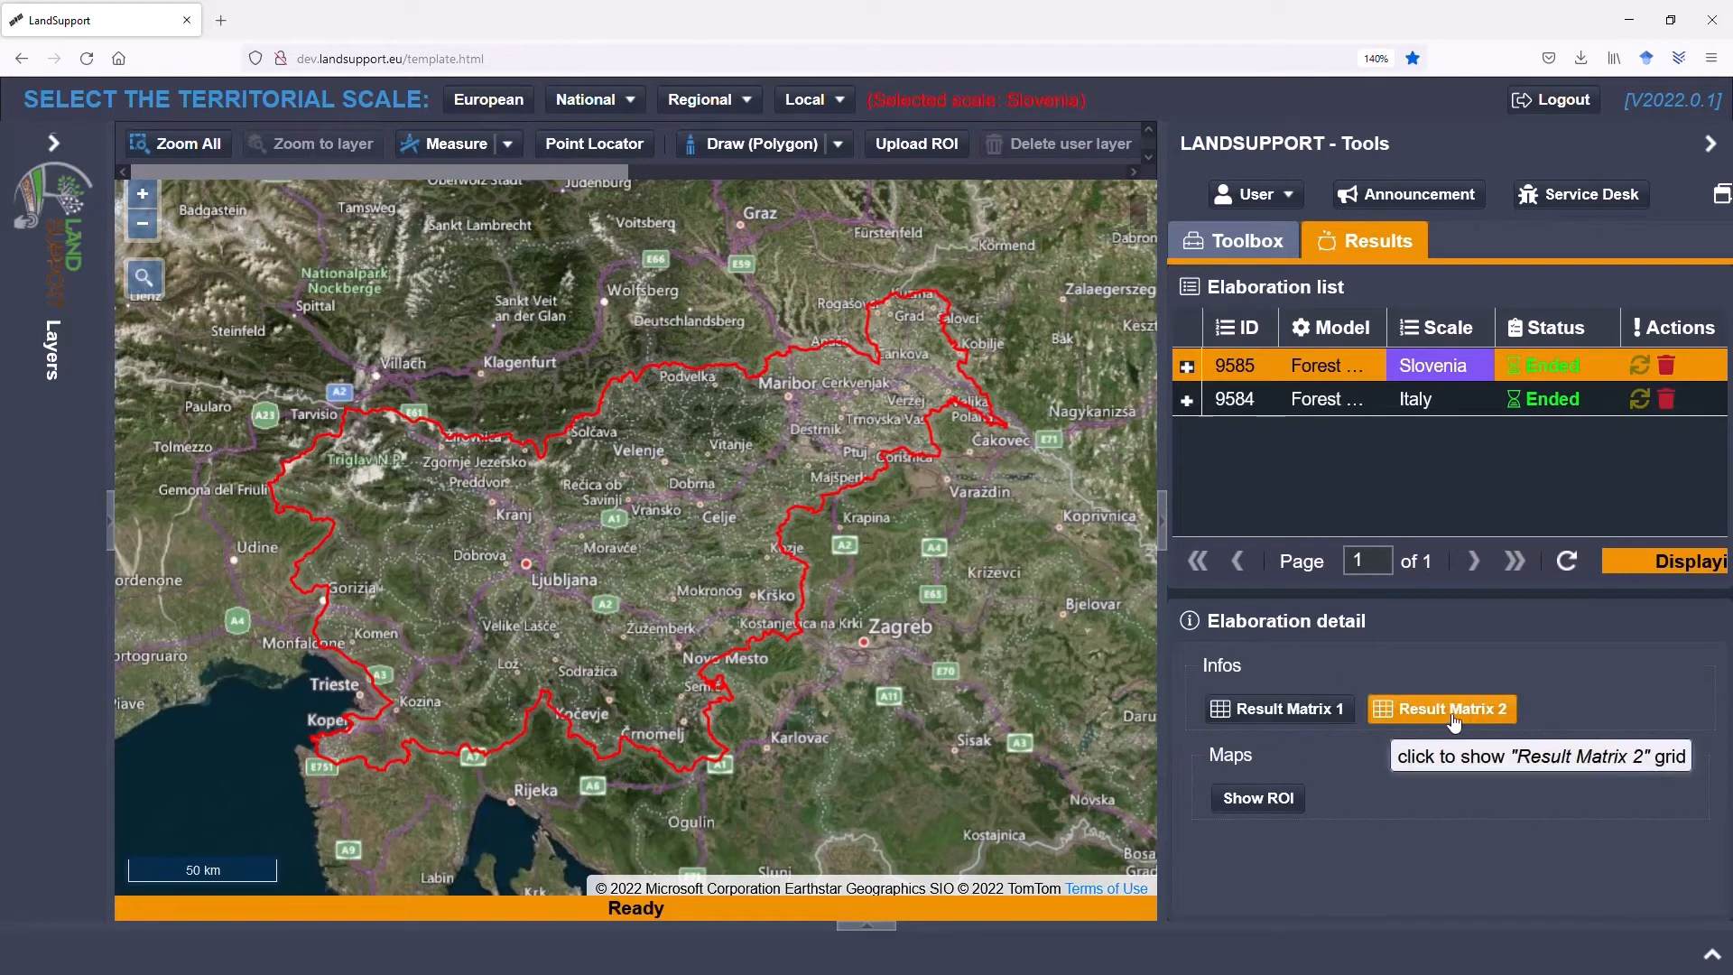
pyautogui.click(1291, 710)
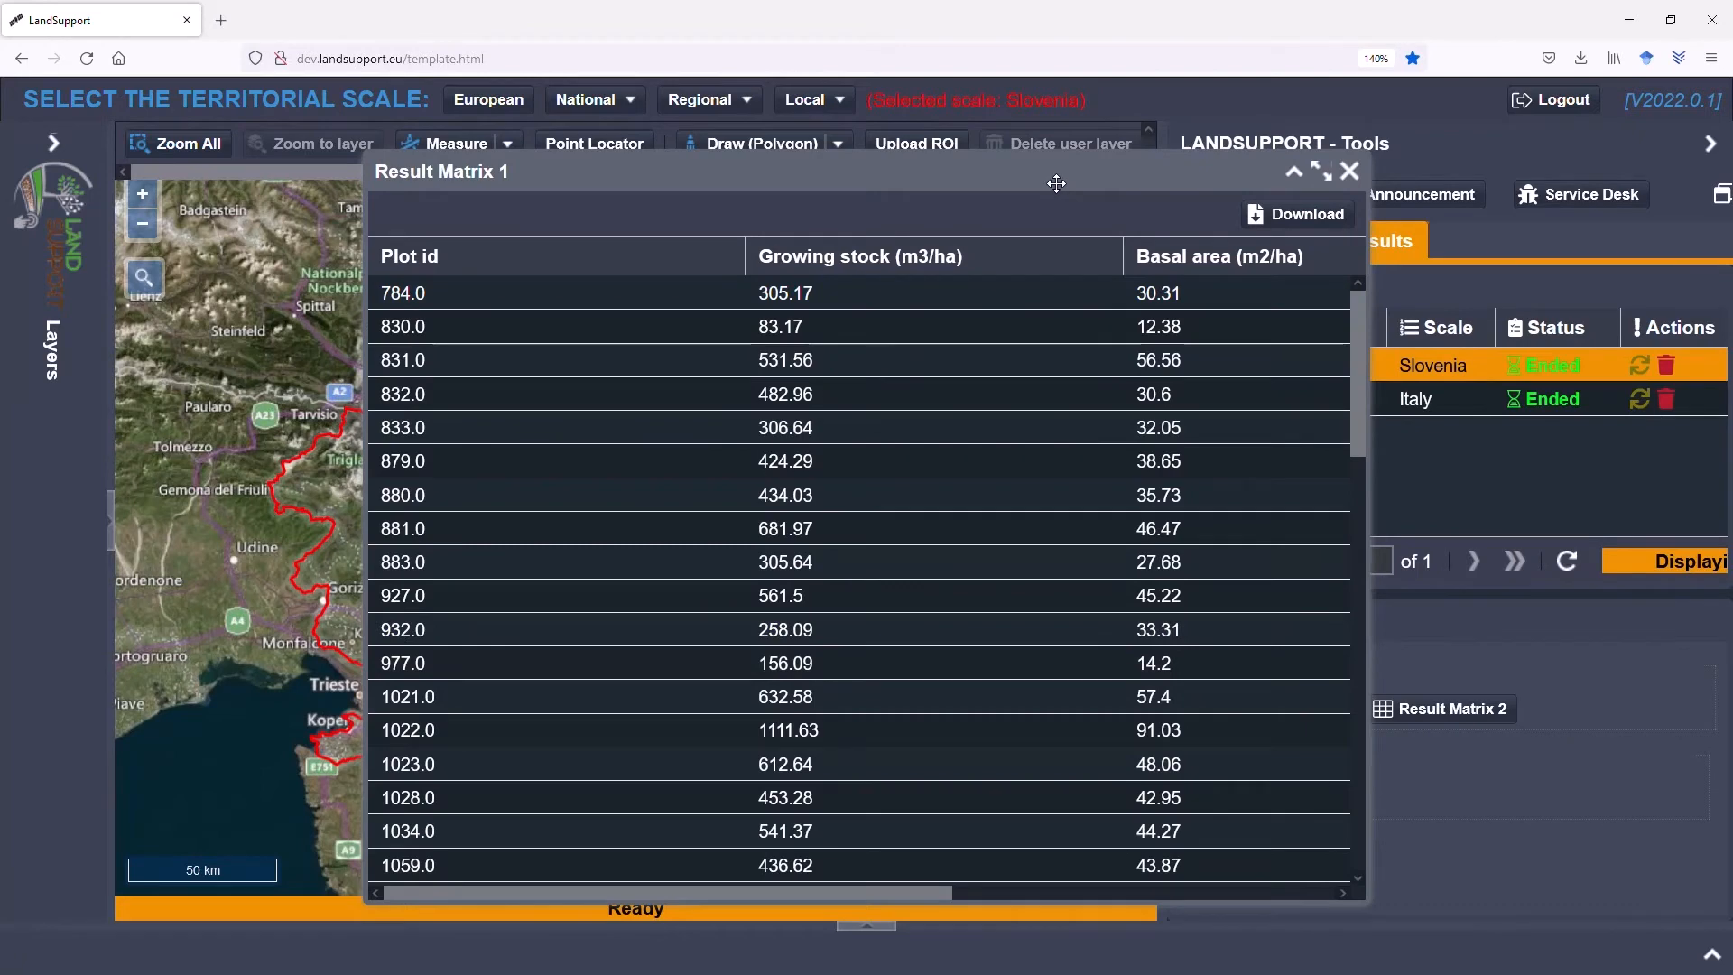
pyautogui.moveTo(1056, 184); pyautogui.dragTo(803, 134)
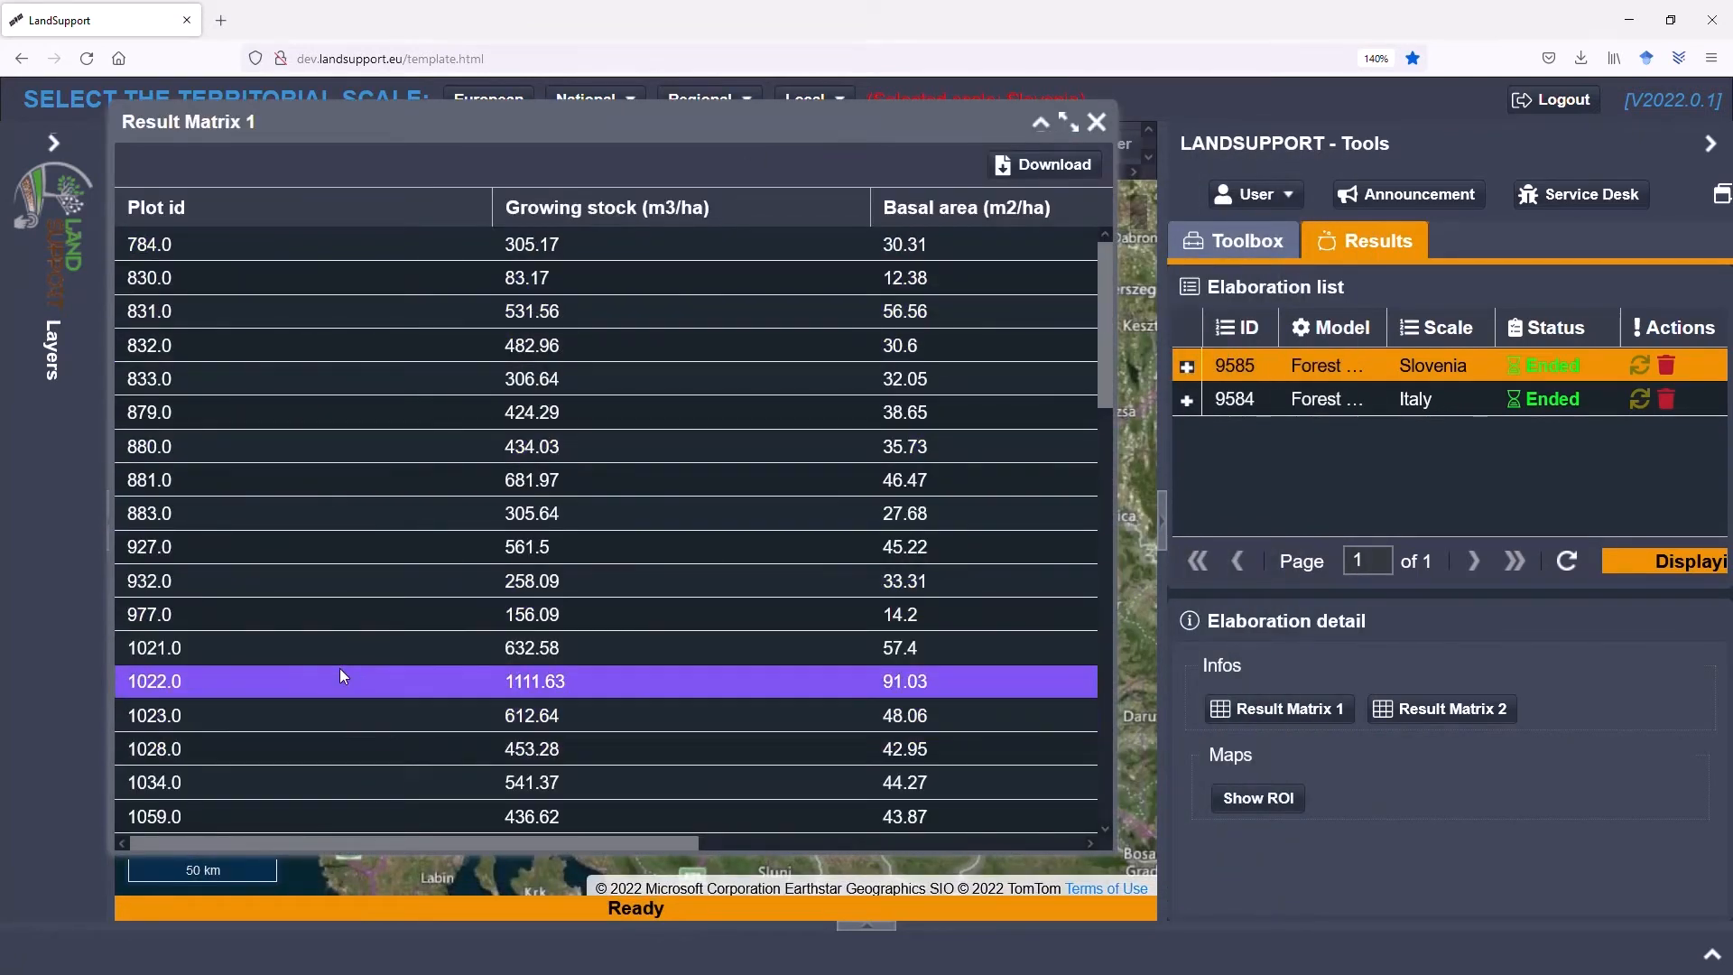
# - Review the growing stock, basal area and harvested volume values per plot in Result Matrix 1 and close it
pyautogui.scroll(-3, 341, 672)
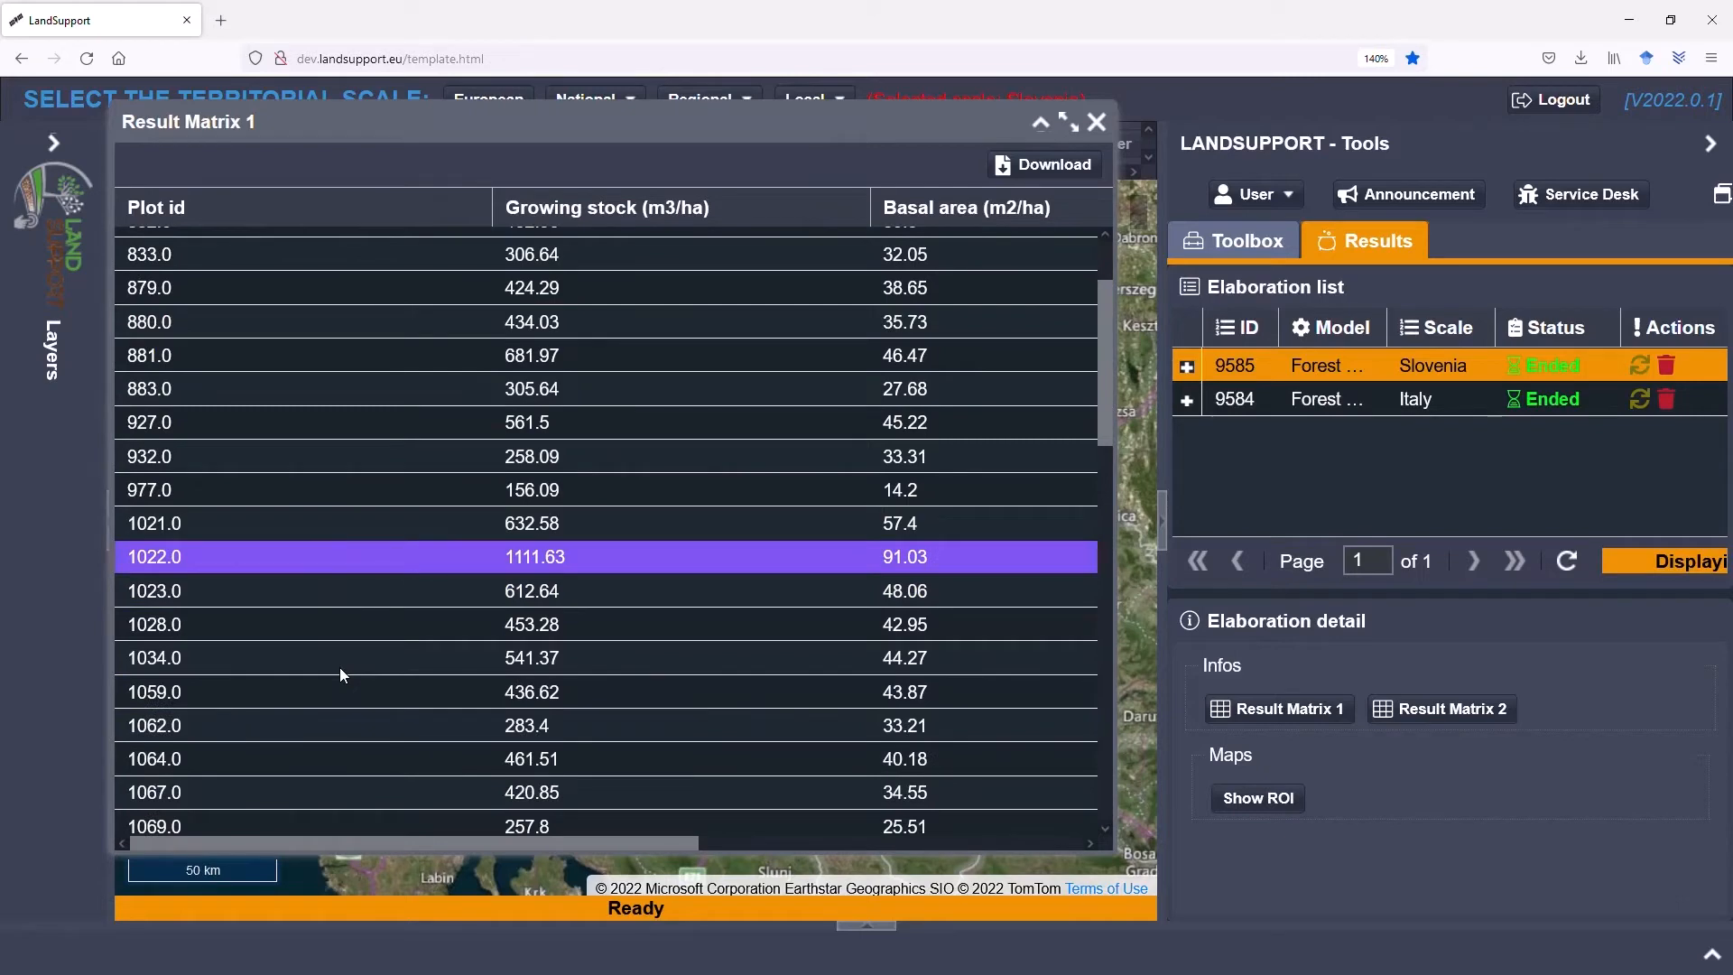
pyautogui.scroll(-10, 340, 673)
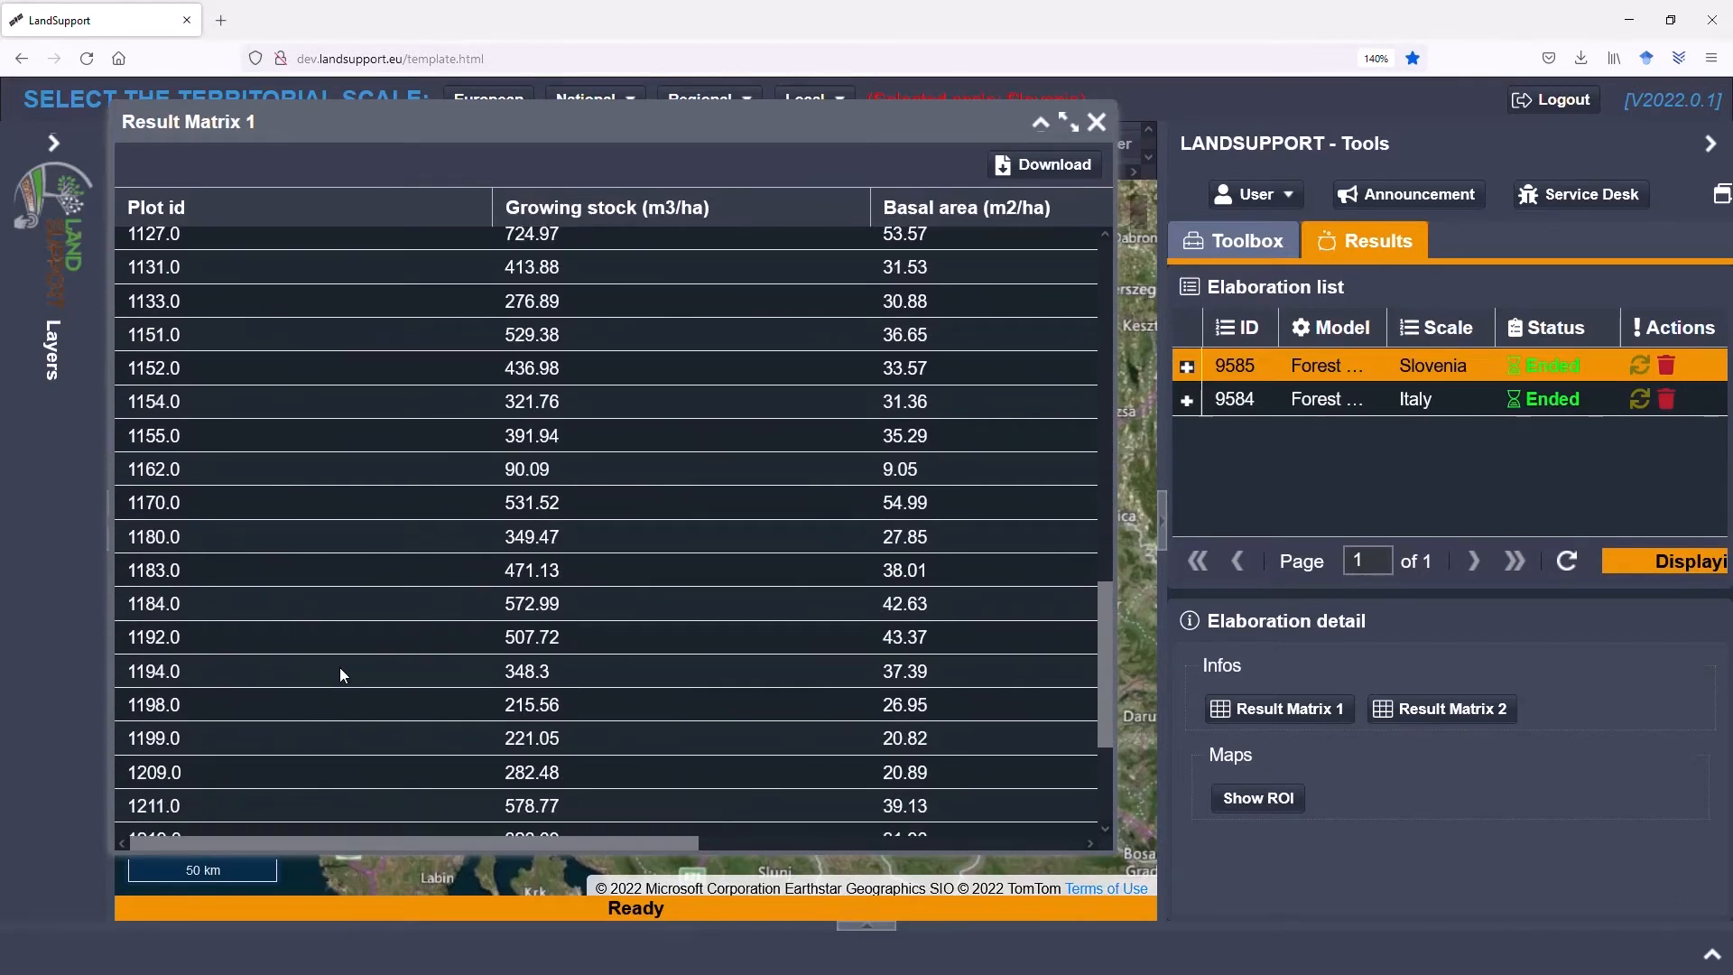
pyautogui.scroll(12, 339, 672)
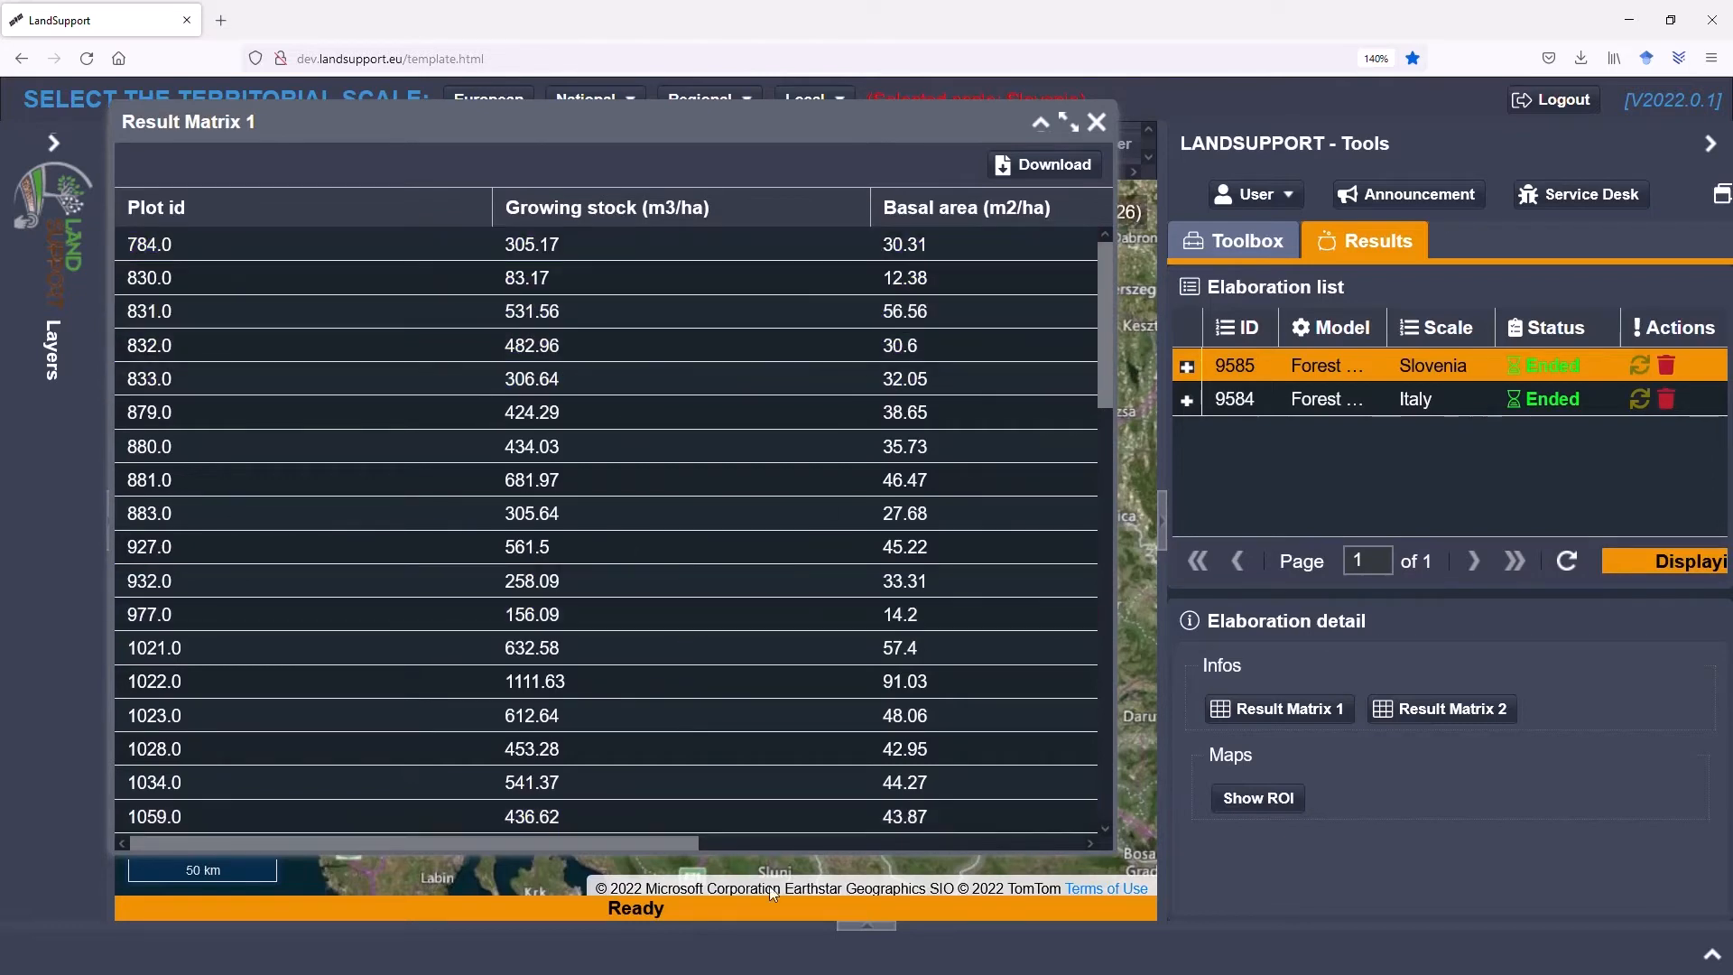
pyautogui.moveTo(685, 841); pyautogui.dragTo(1087, 843)
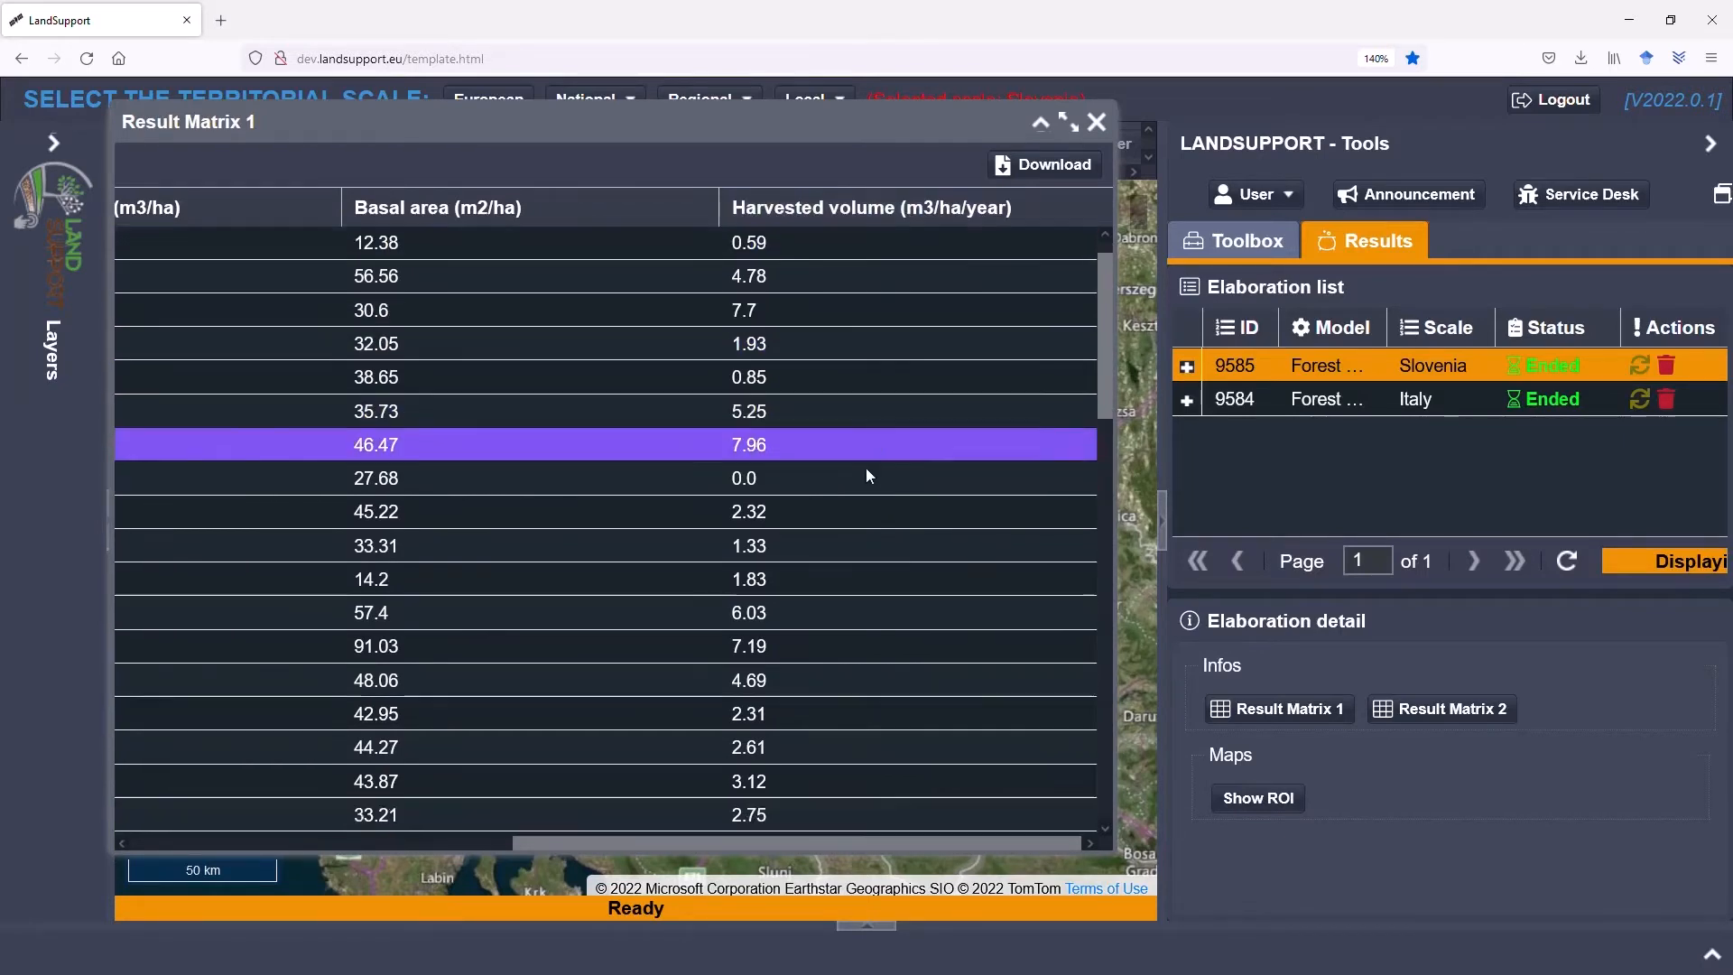
pyautogui.scroll(-5, 872, 541)
pyautogui.moveTo(872, 843); pyautogui.dragTo(490, 837)
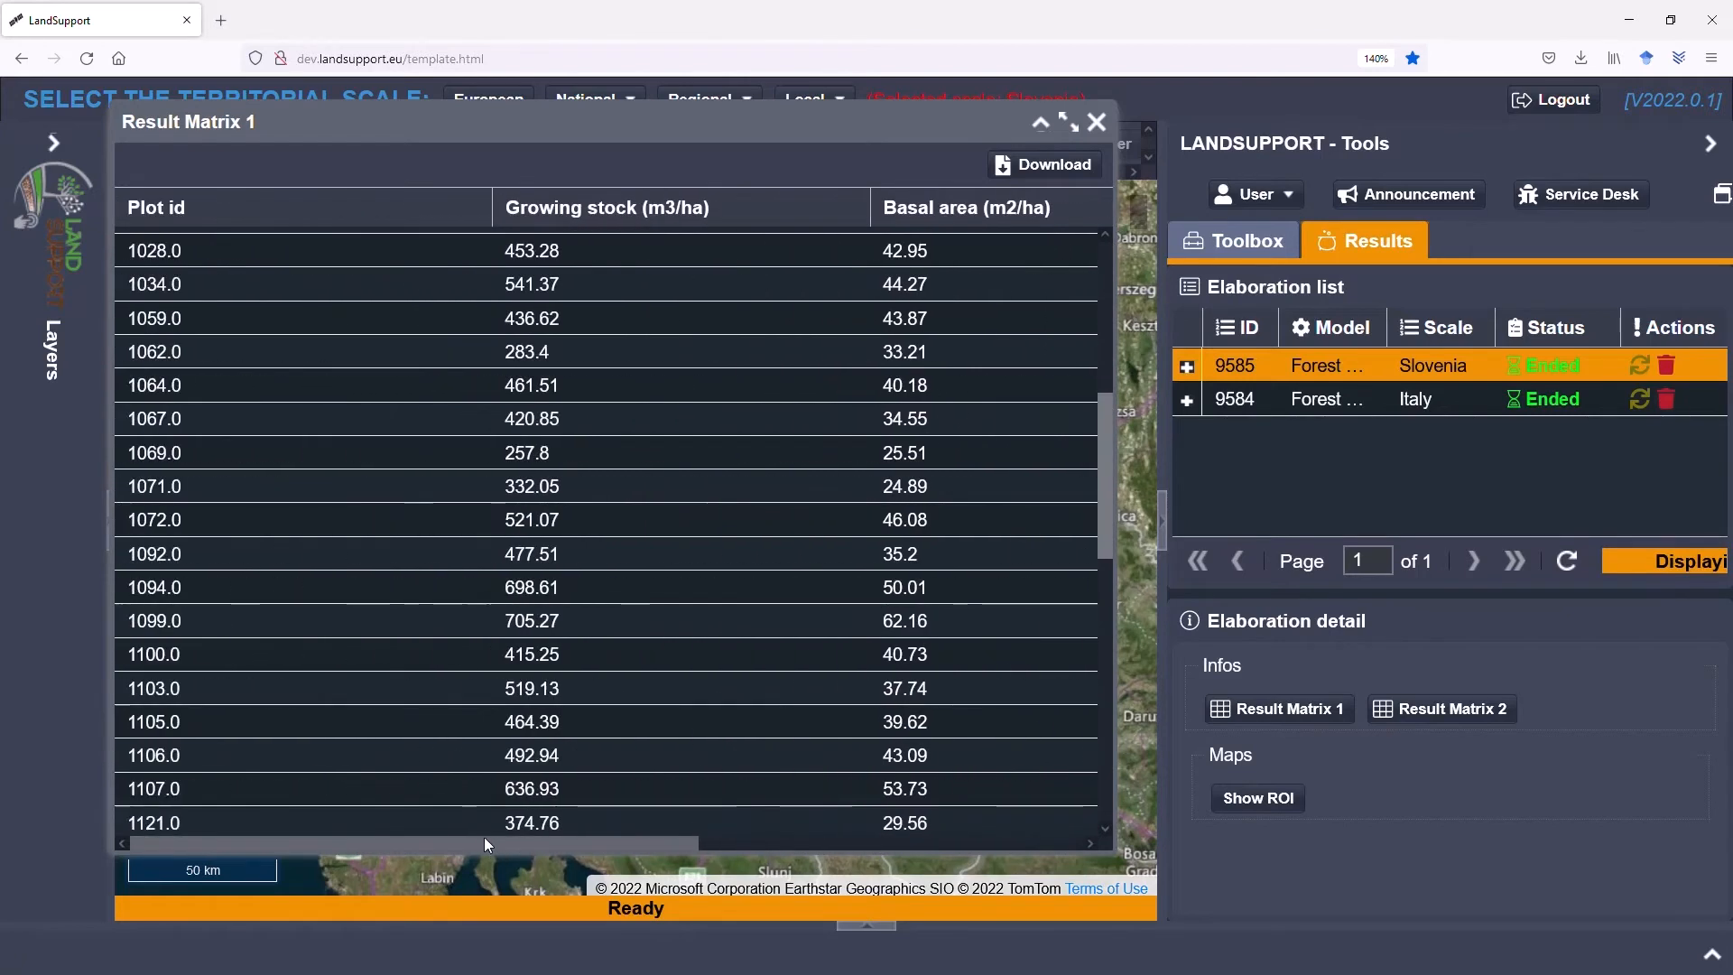
pyautogui.moveTo(571, 130); pyautogui.dragTo(600, 107)
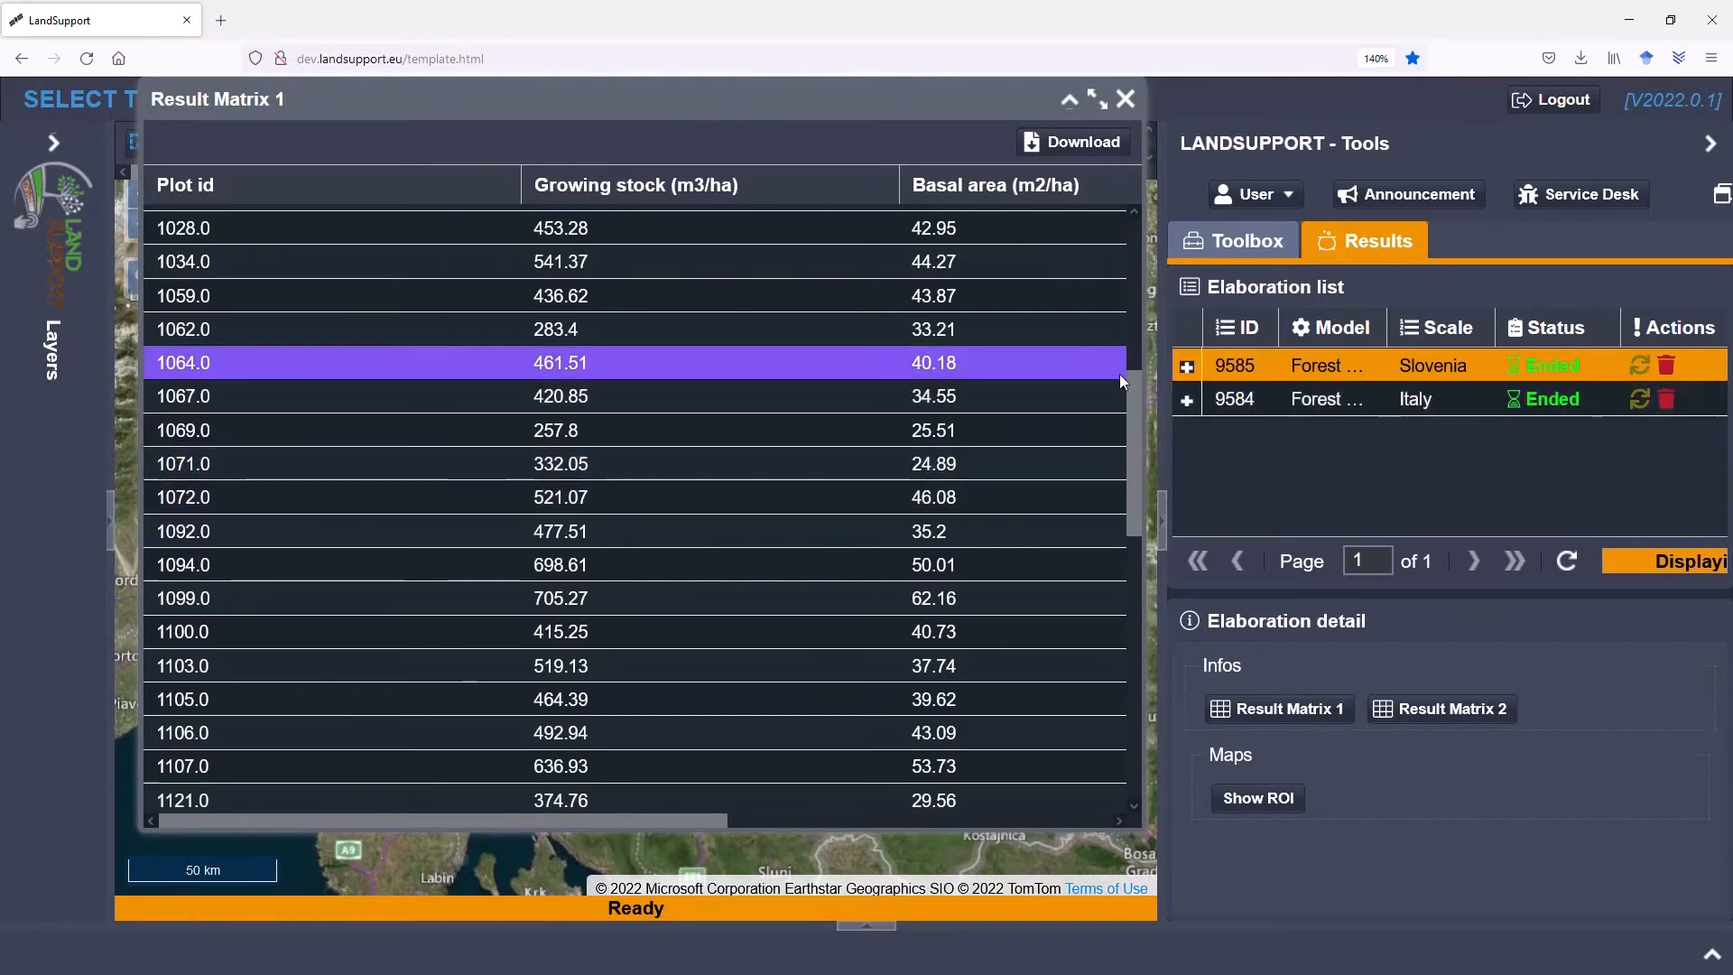
pyautogui.click(1126, 99)
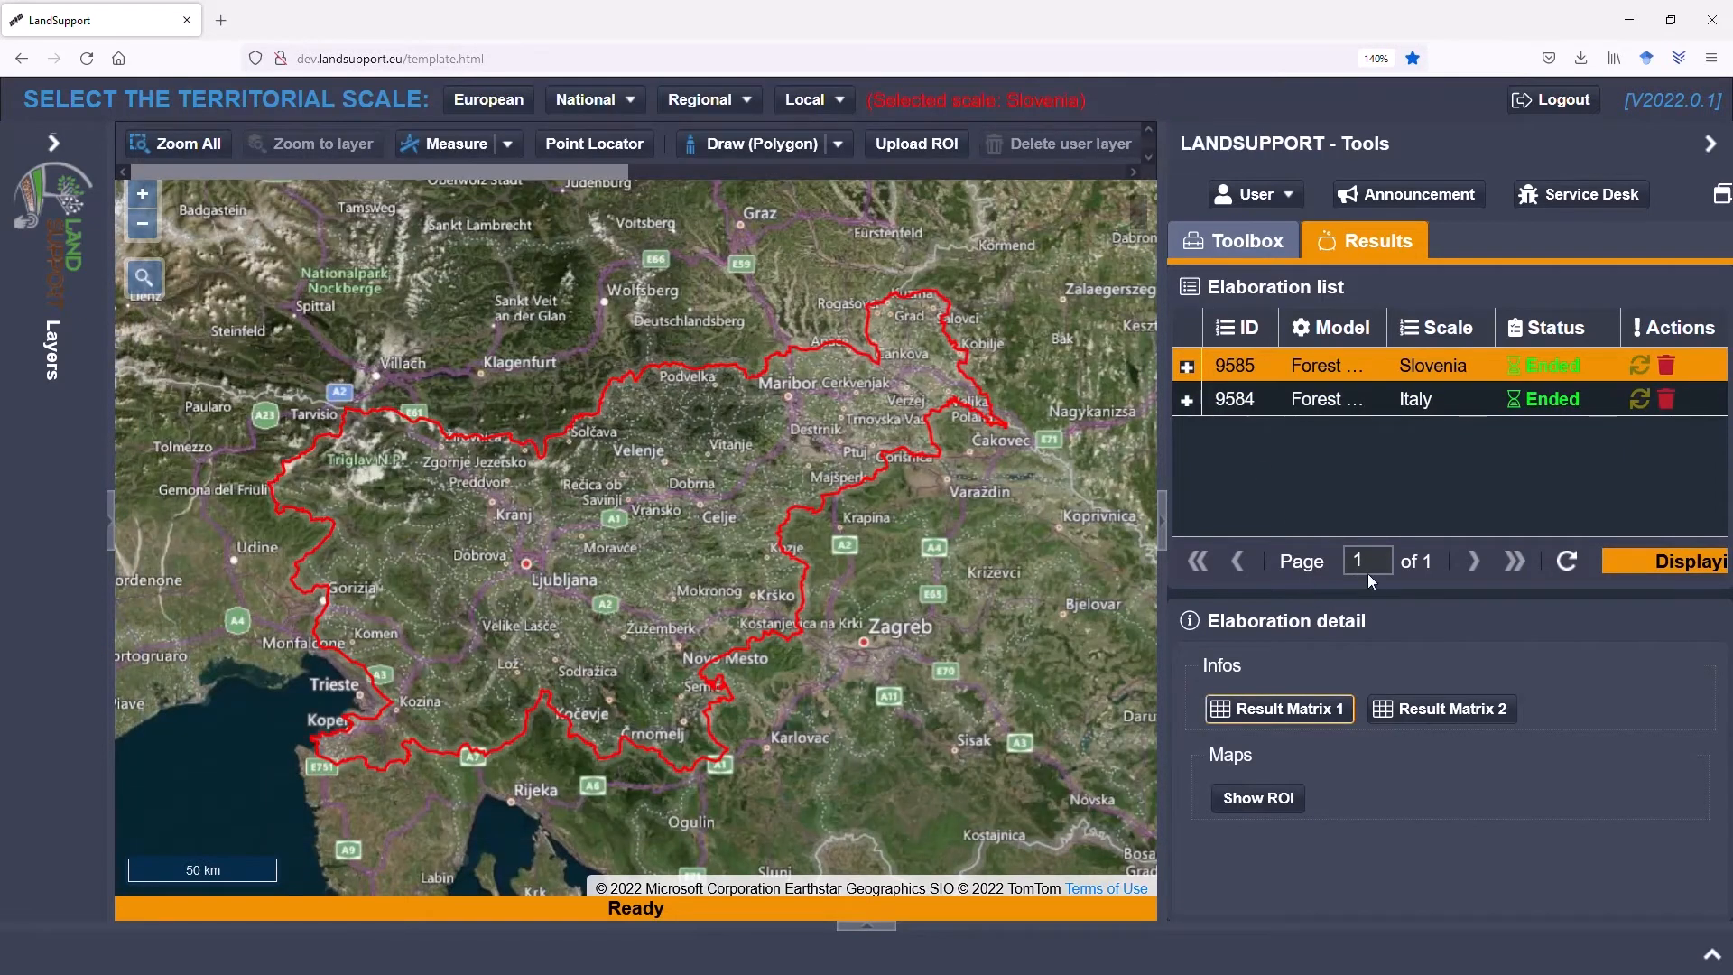
# - Open Result Matrix 2 of the Slovenia run, widen its window to reveal the harvested volume column, and download the table
pyautogui.click(1449, 709)
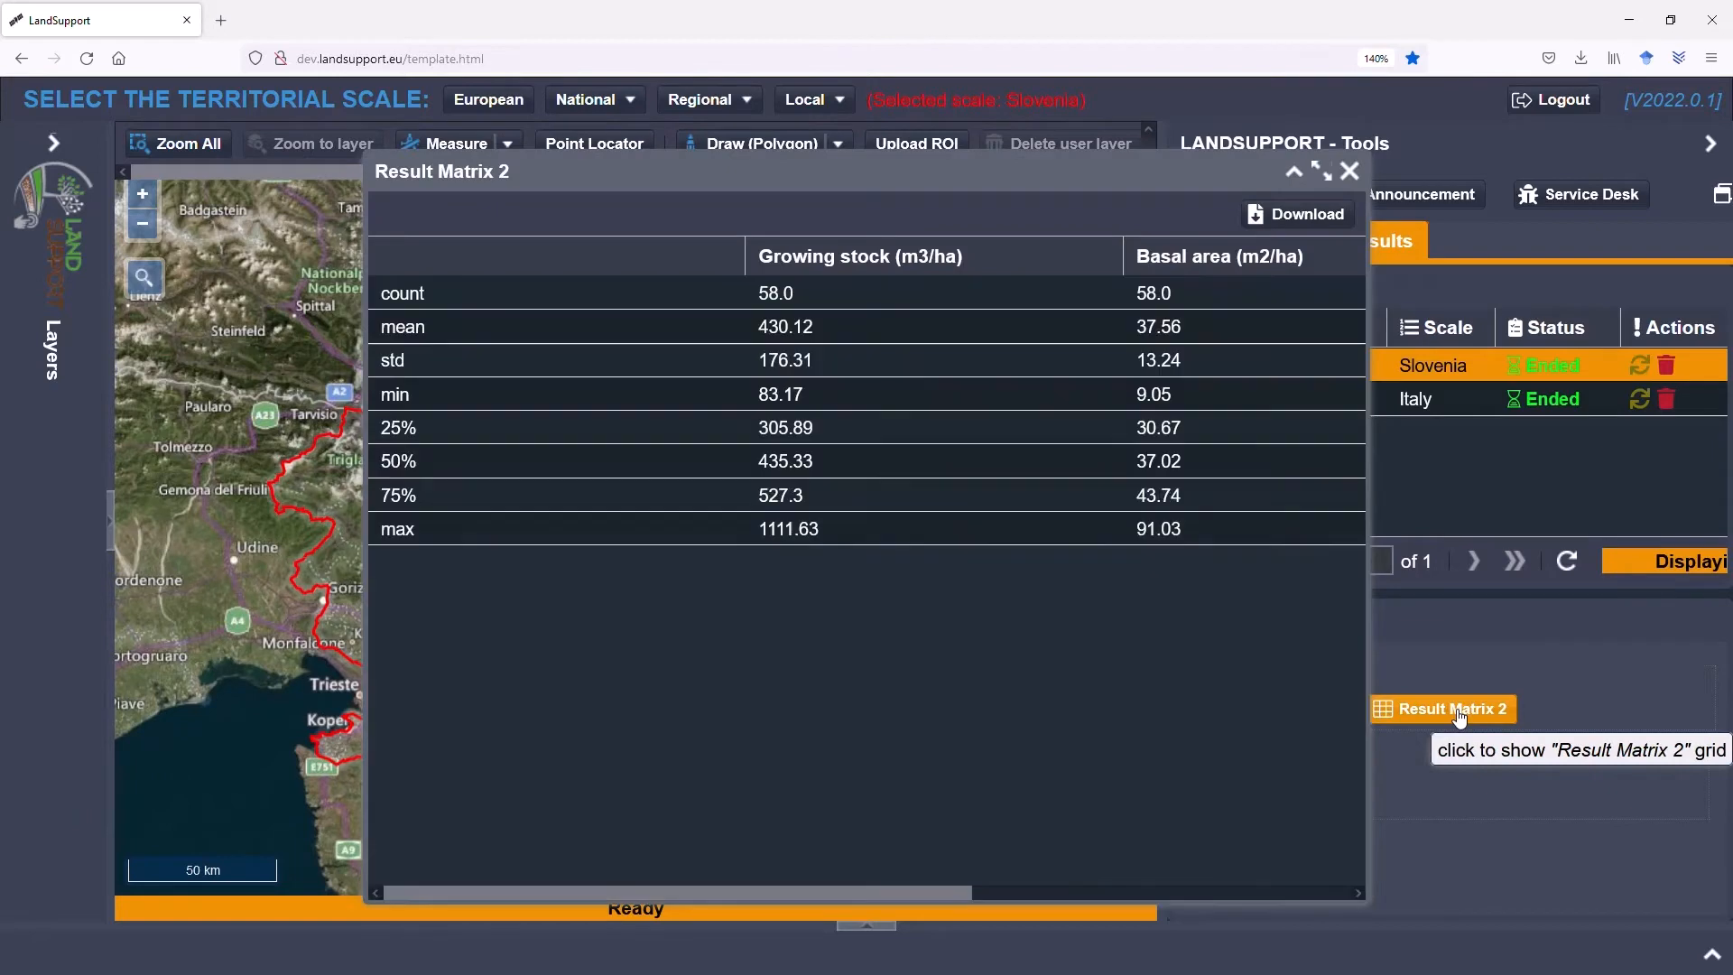
pyautogui.moveTo(881, 196); pyautogui.dragTo(585, 142)
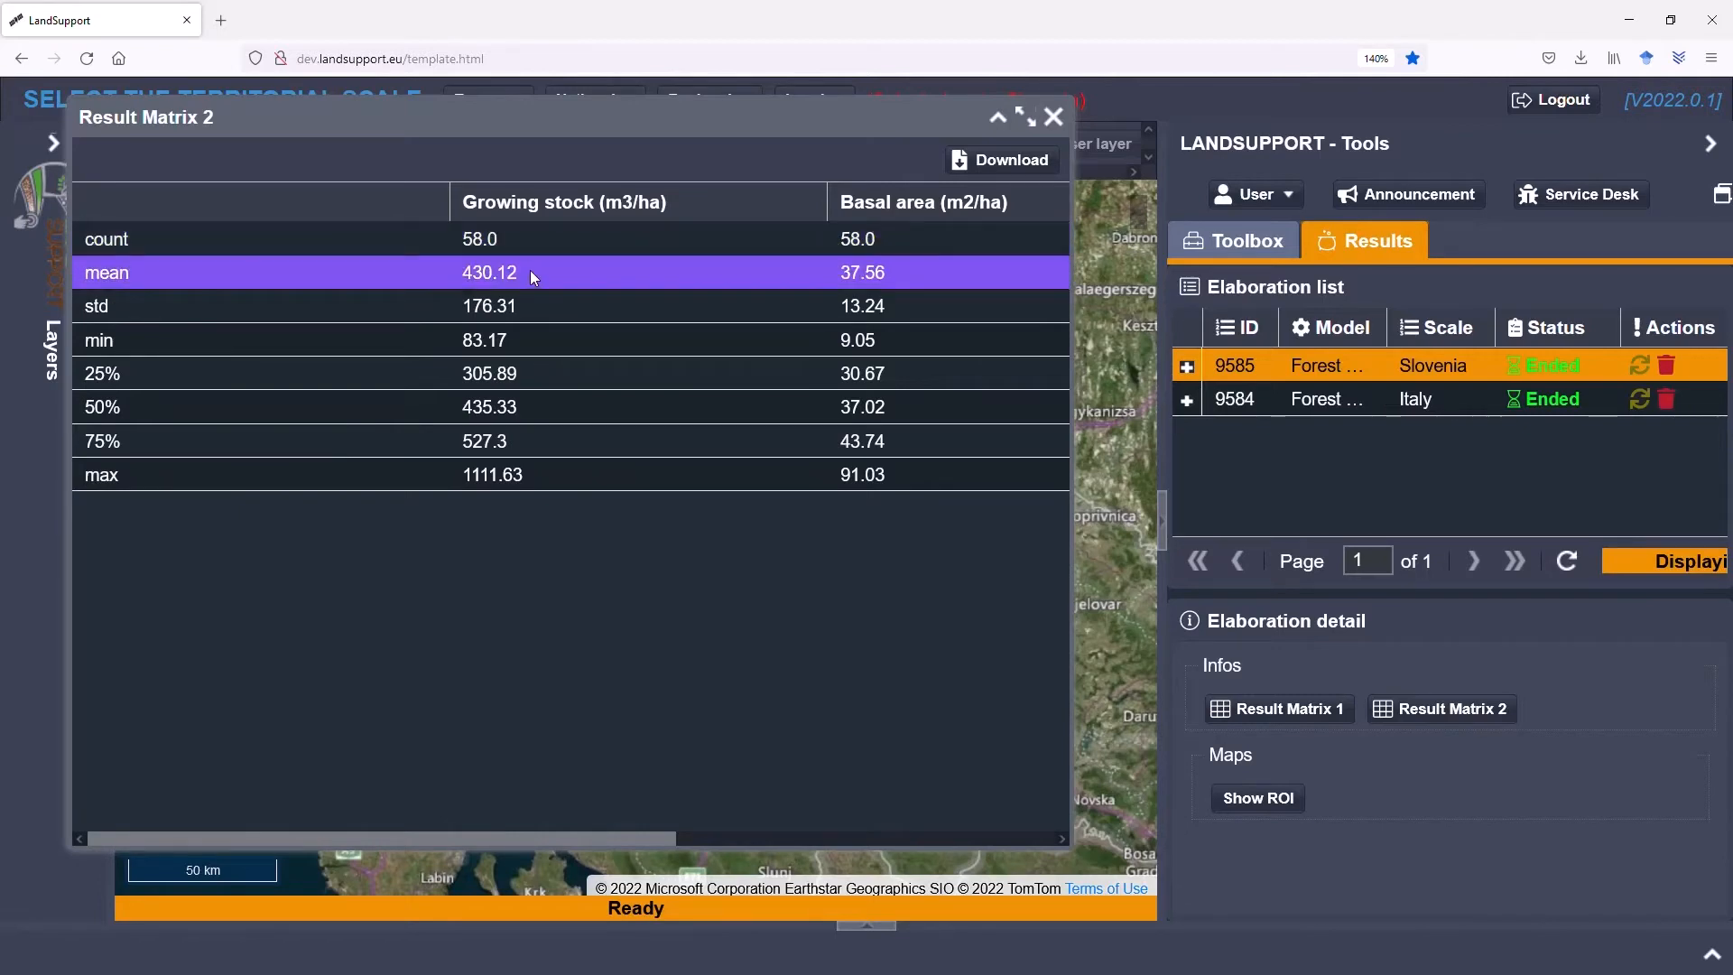
pyautogui.moveTo(485, 119); pyautogui.dragTo(624, 105)
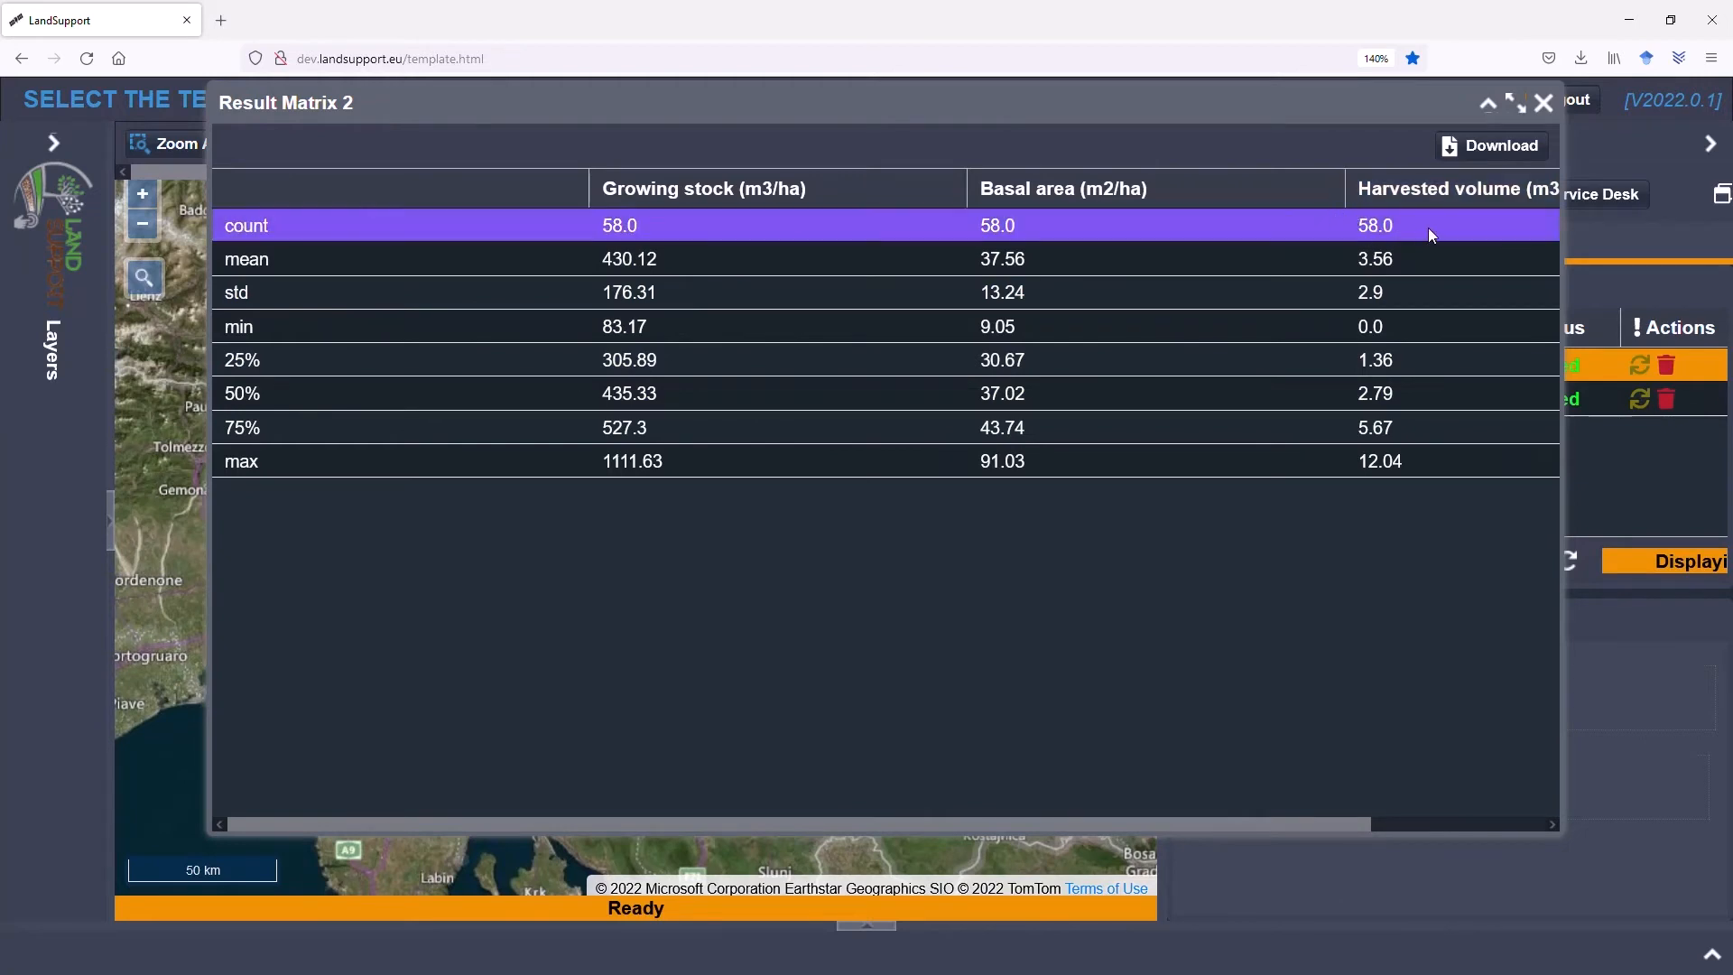
pyautogui.click(1490, 150)
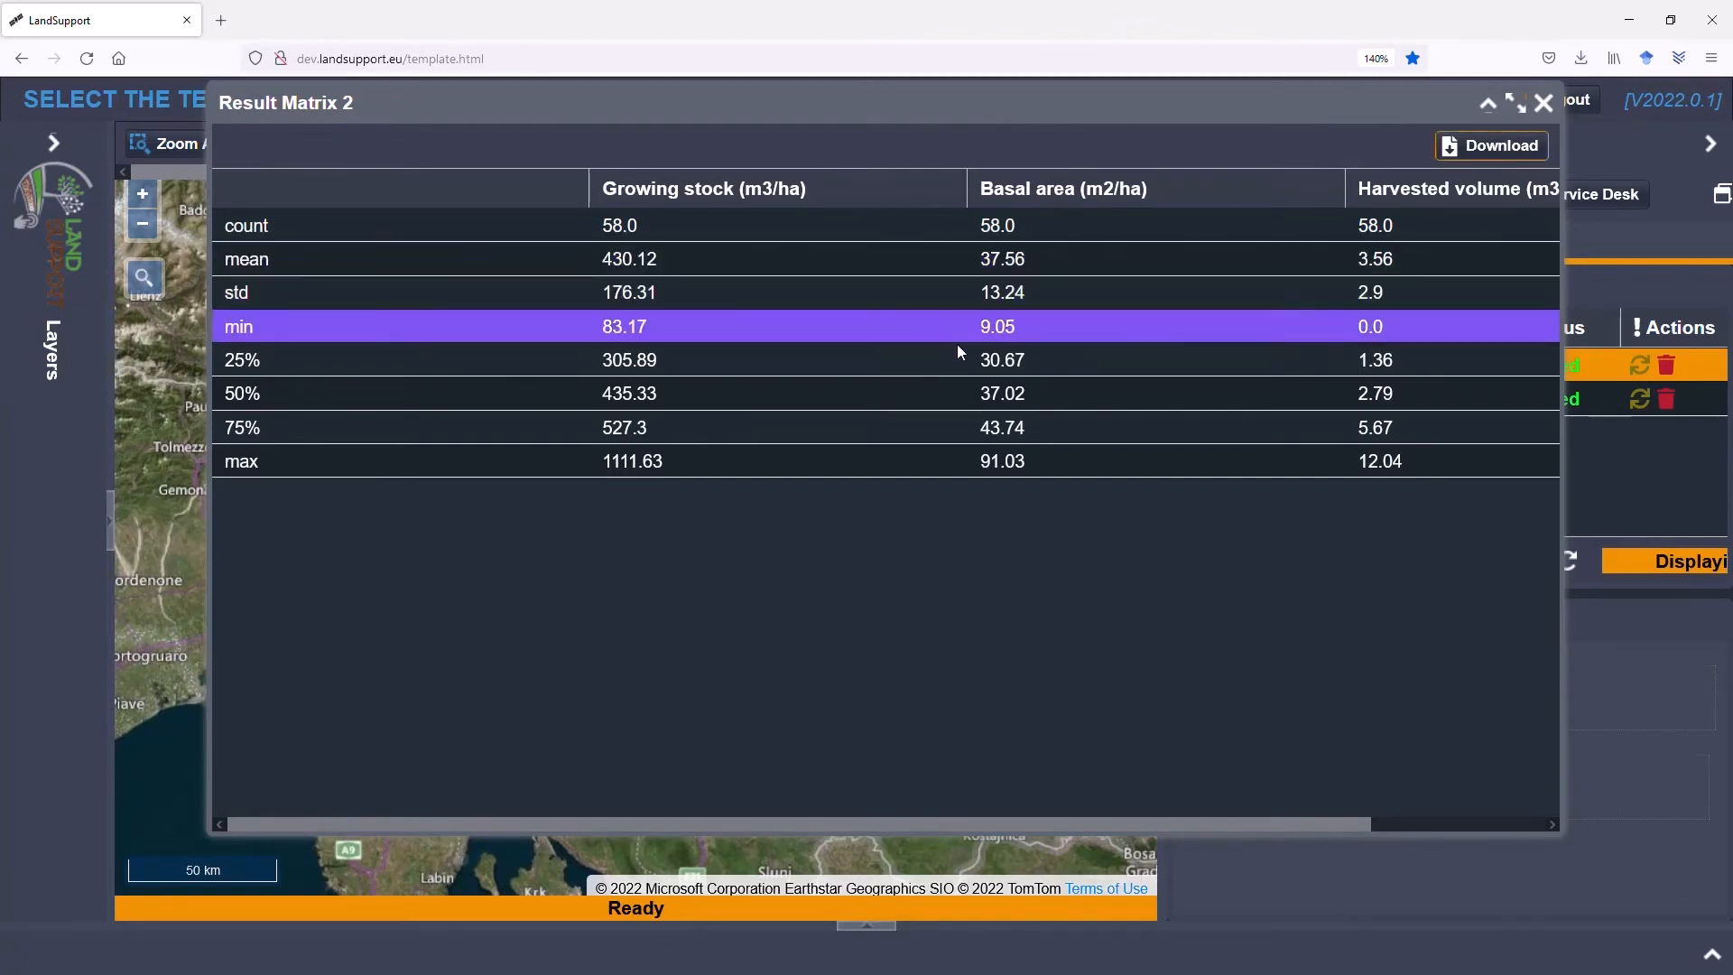
# - Examine the harvested volume statistics in Result Matrix 2, select the max row's value, and close the matrix
pyautogui.hscroll(3, 1401, 463)
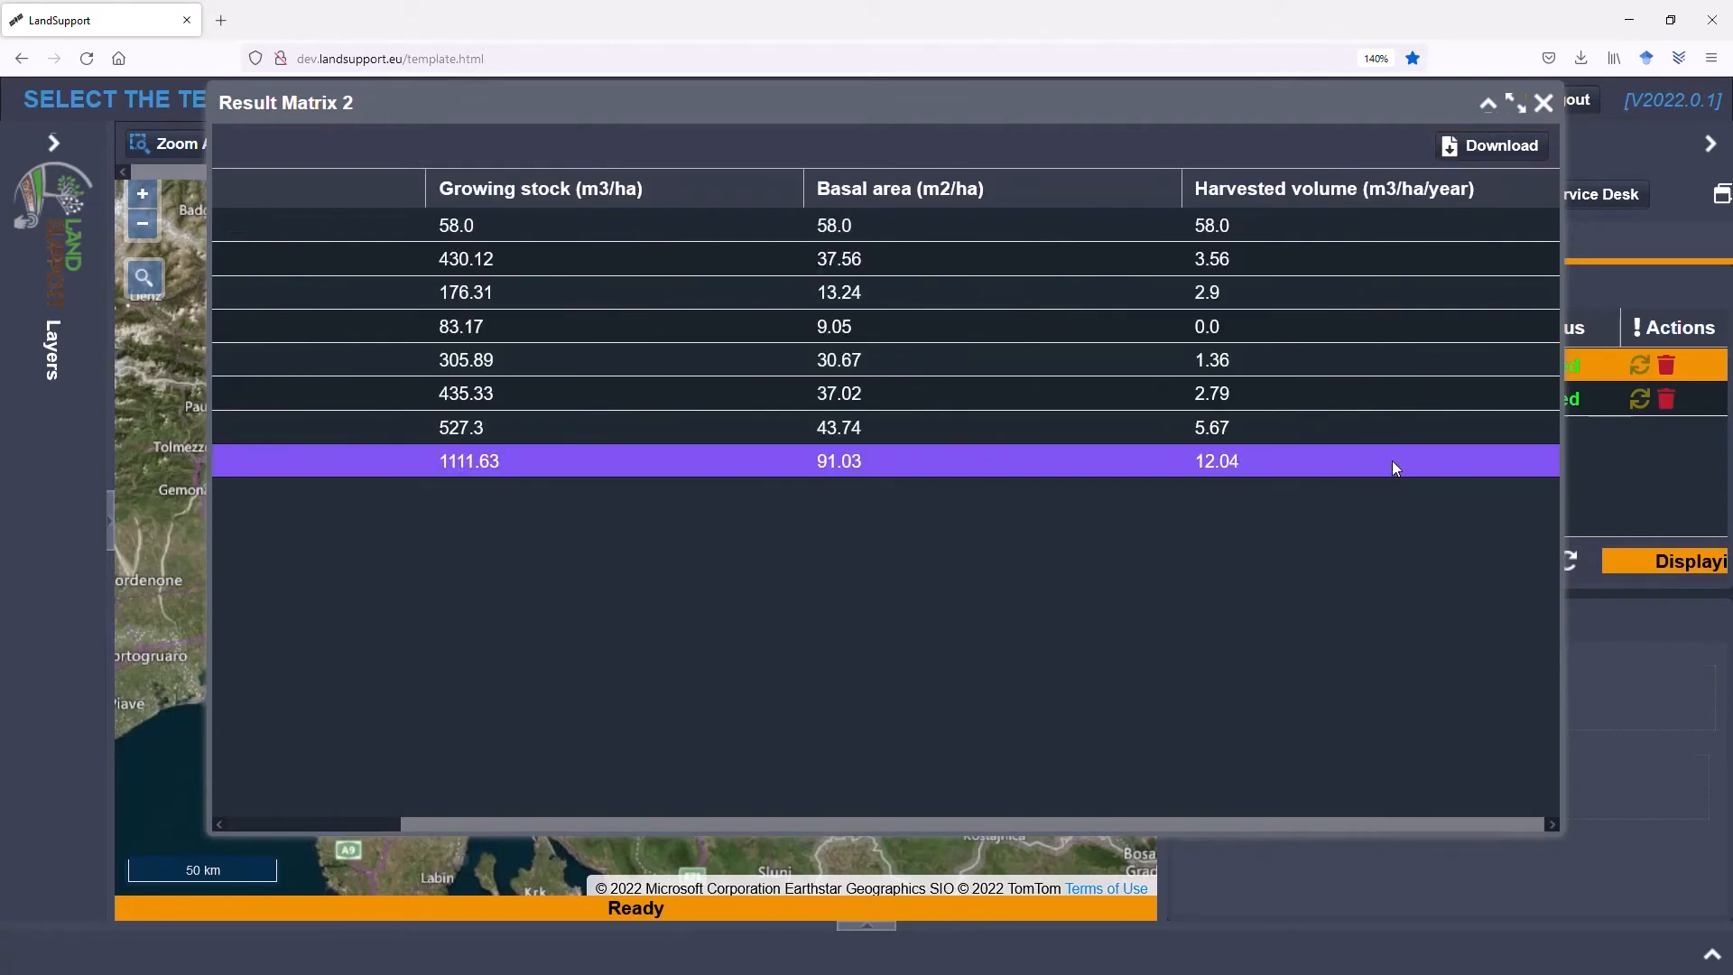
pyautogui.click(1381, 460)
pyautogui.moveTo(1086, 827); pyautogui.dragTo(959, 827)
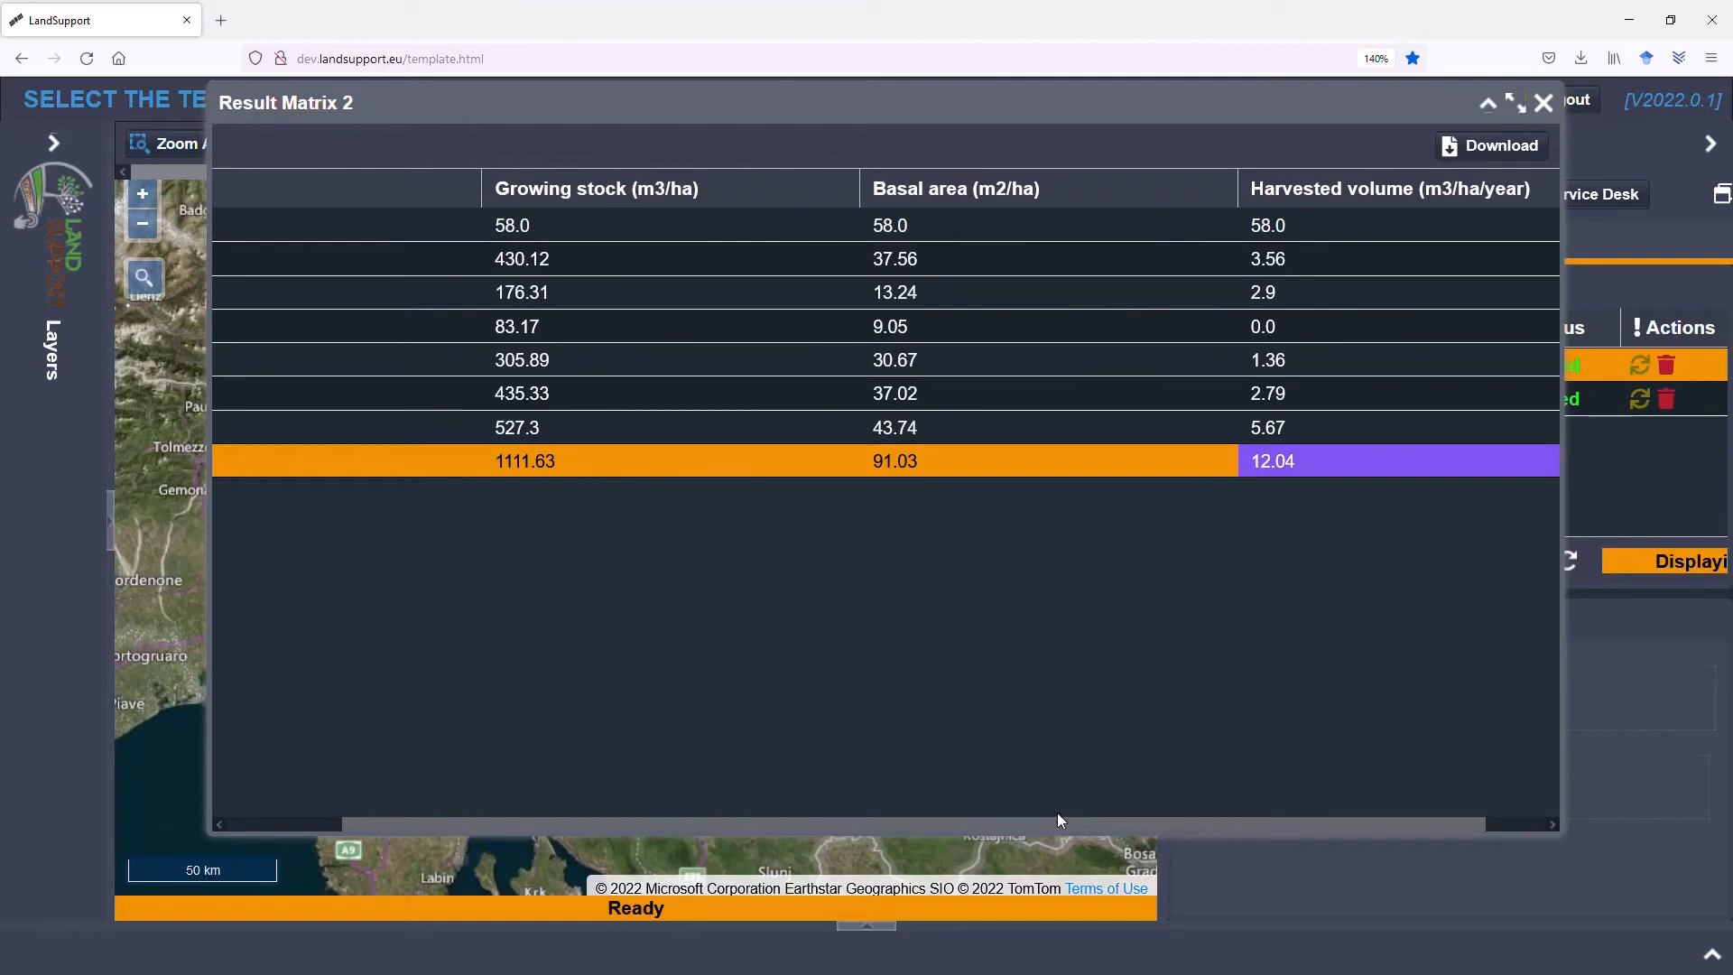
pyautogui.click(1543, 103)
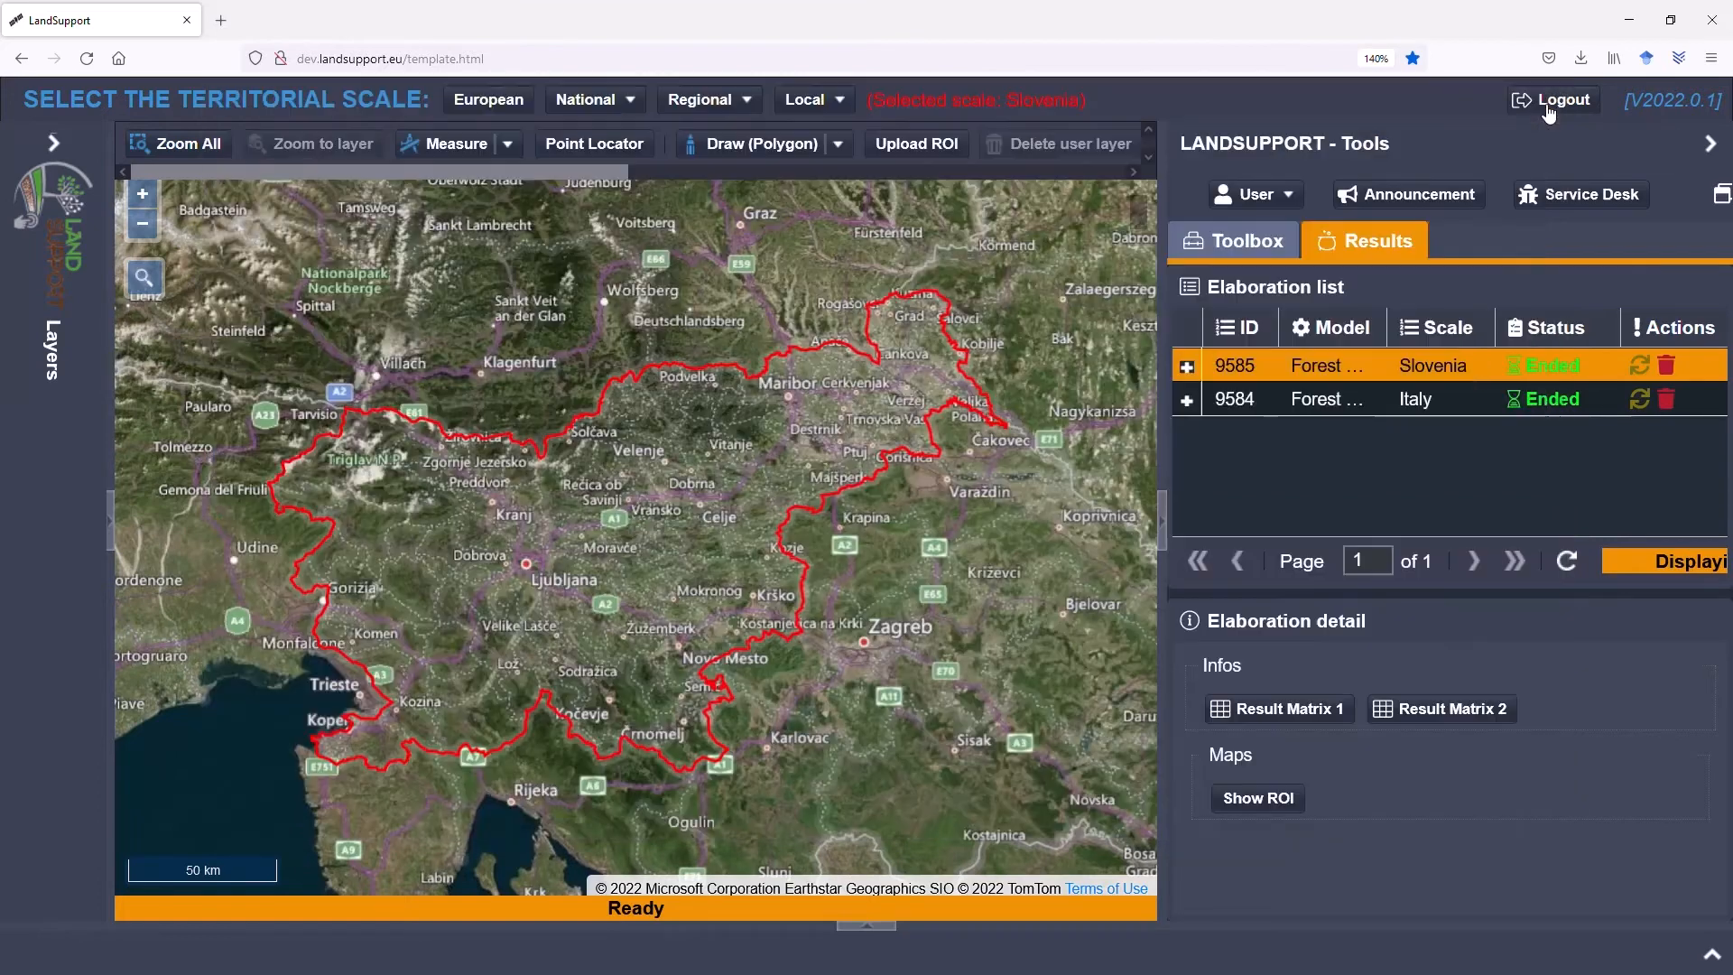
# - Draw a closed polygon over northern Italy from Genoa past Savona, Asti, Alessandria, Parma and towards San Marino, returning via Leghorn and La Spezia
pyautogui.scroll(1, 502, 522)
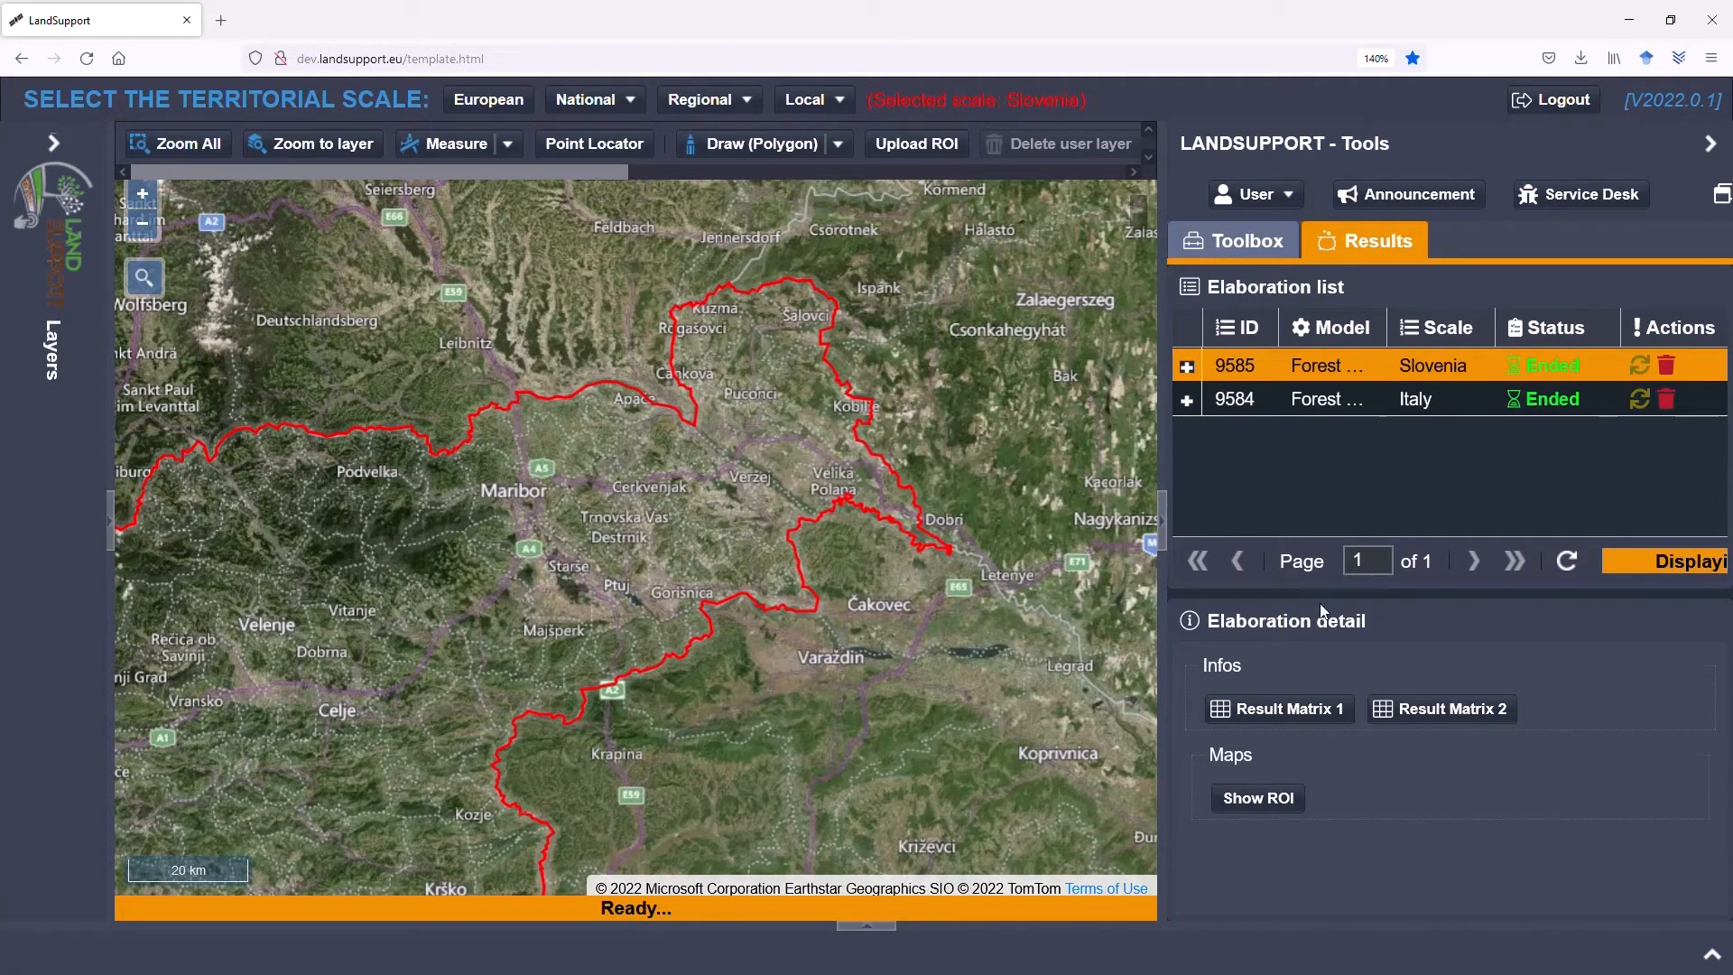
pyautogui.scroll(-4, 436, 539)
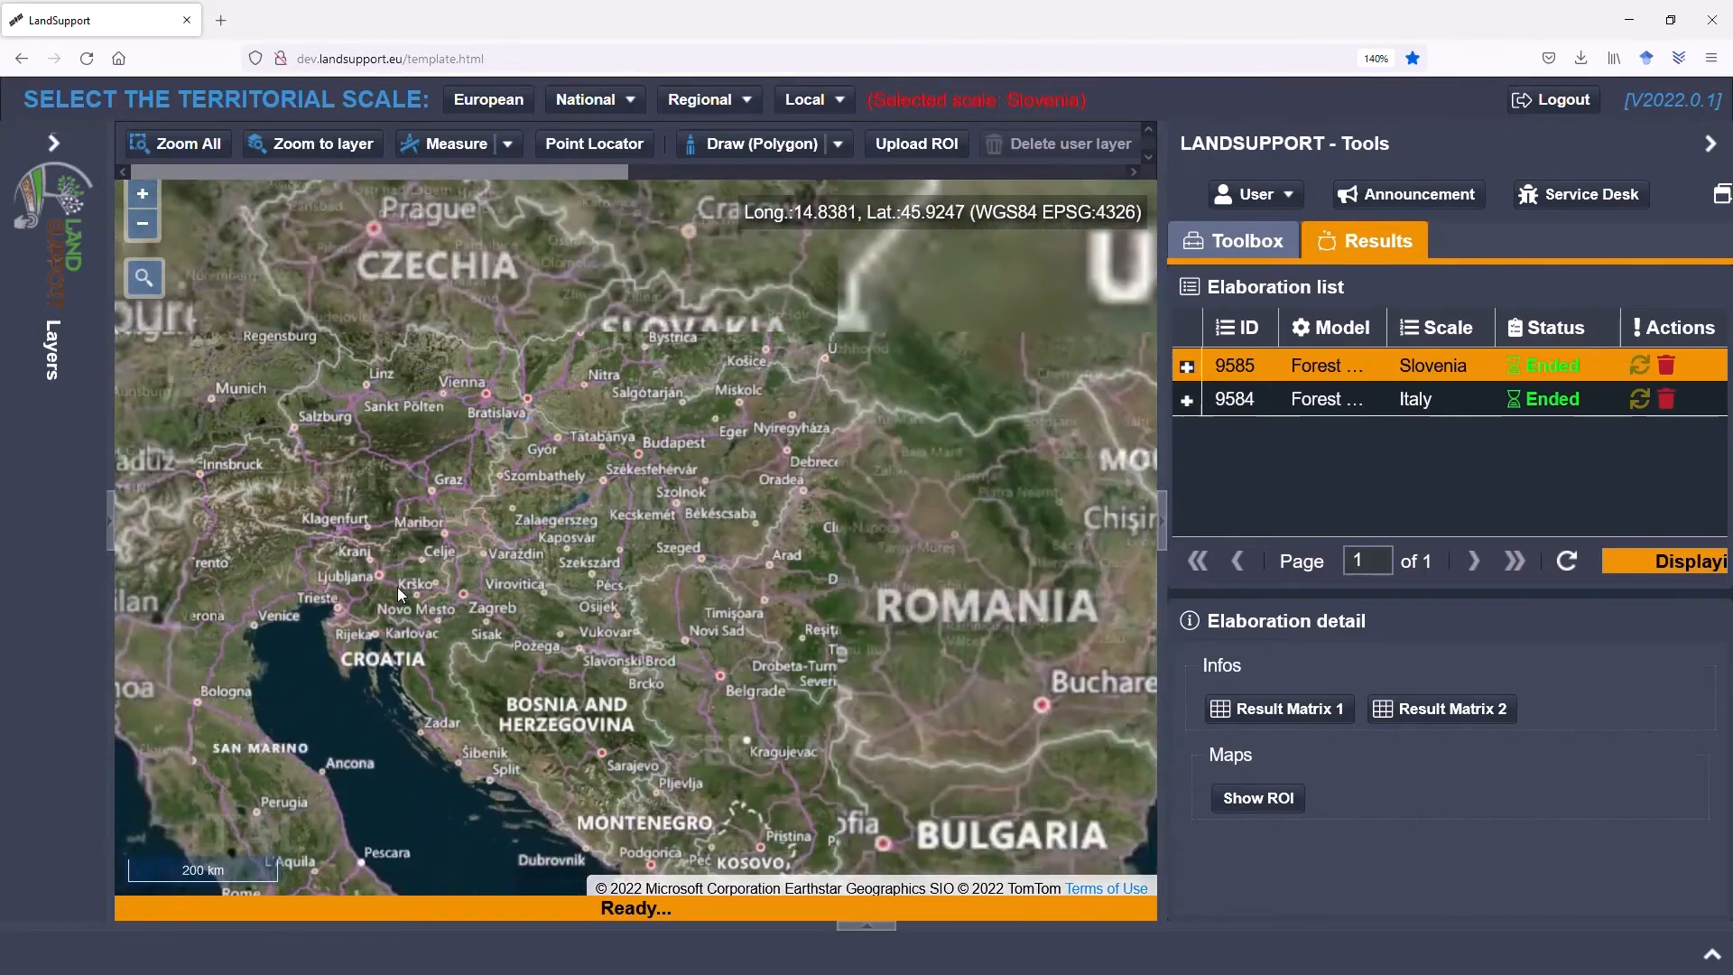
pyautogui.moveTo(397, 586); pyautogui.dragTo(723, 404)
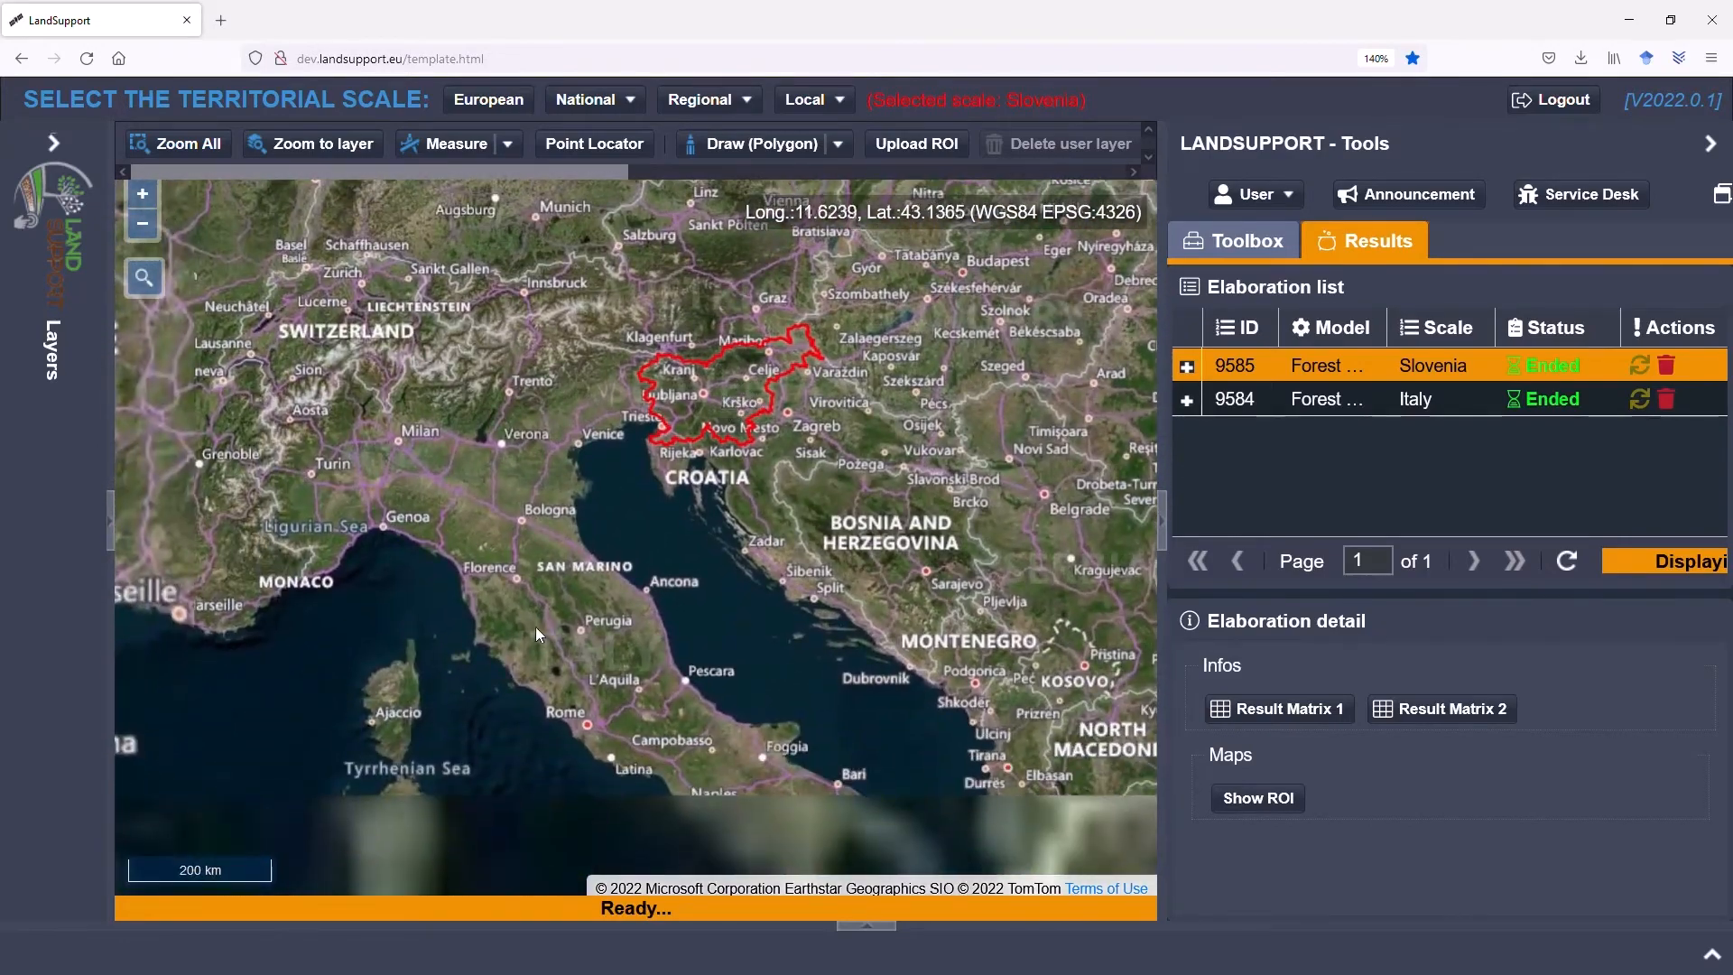
pyautogui.moveTo(450, 533); pyautogui.dragTo(464, 443)
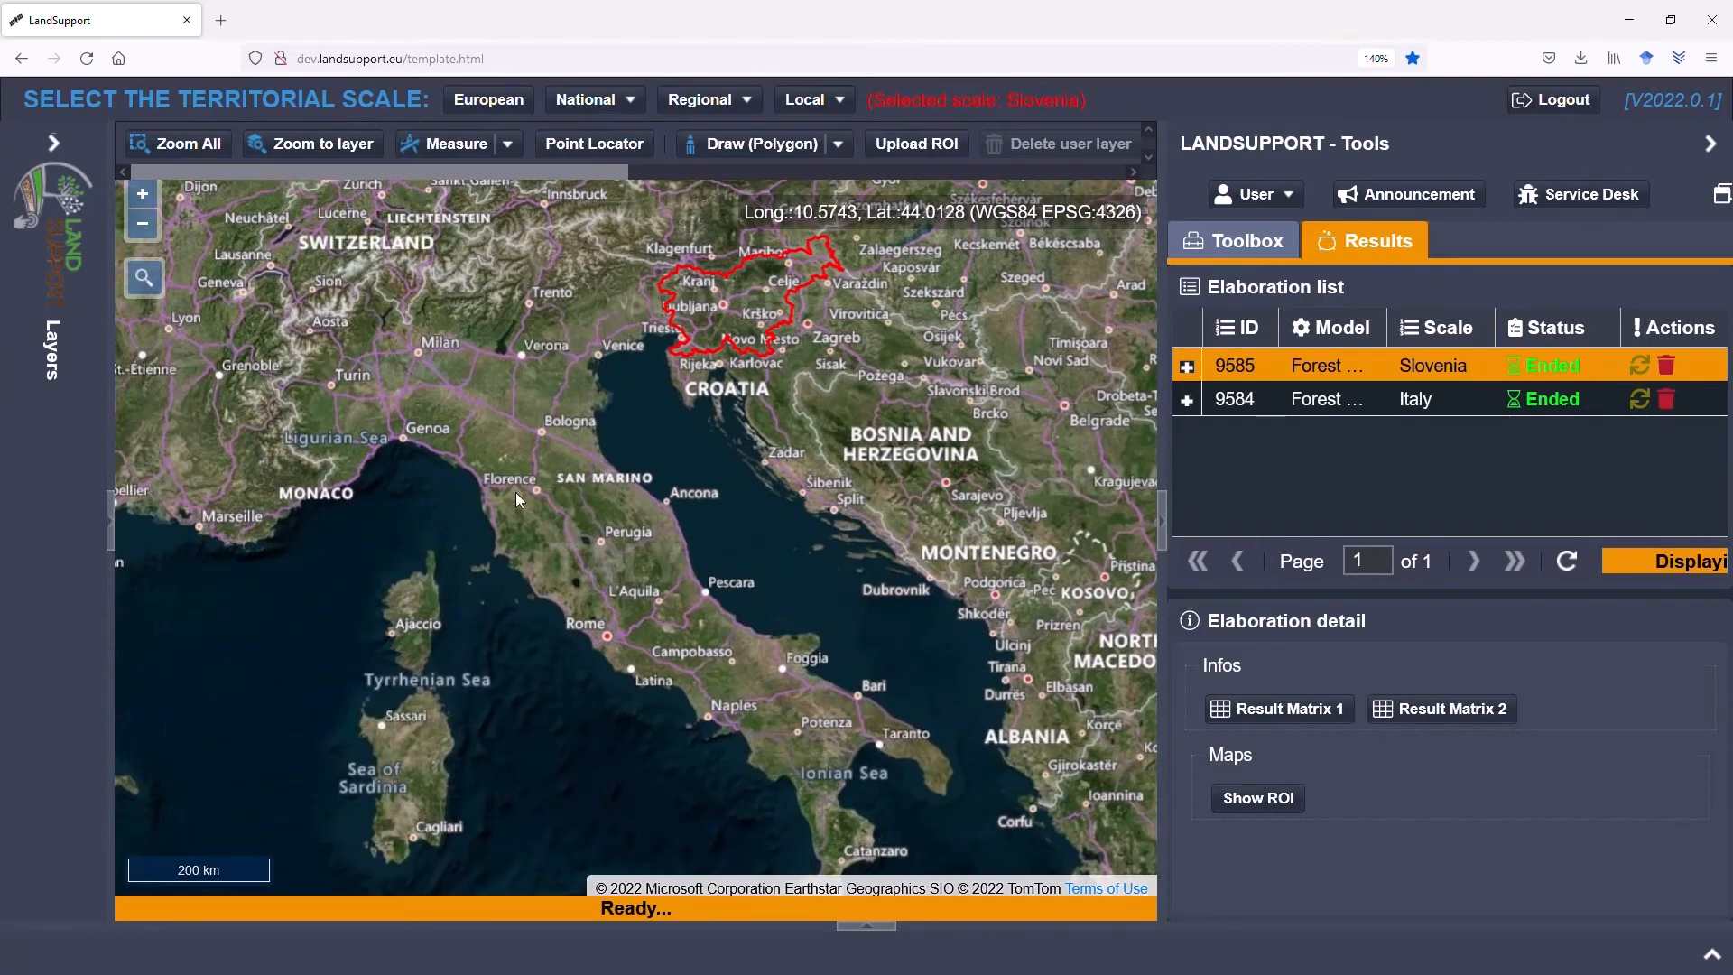
pyautogui.scroll(1, 614, 561)
pyautogui.moveTo(581, 527); pyautogui.dragTo(864, 686)
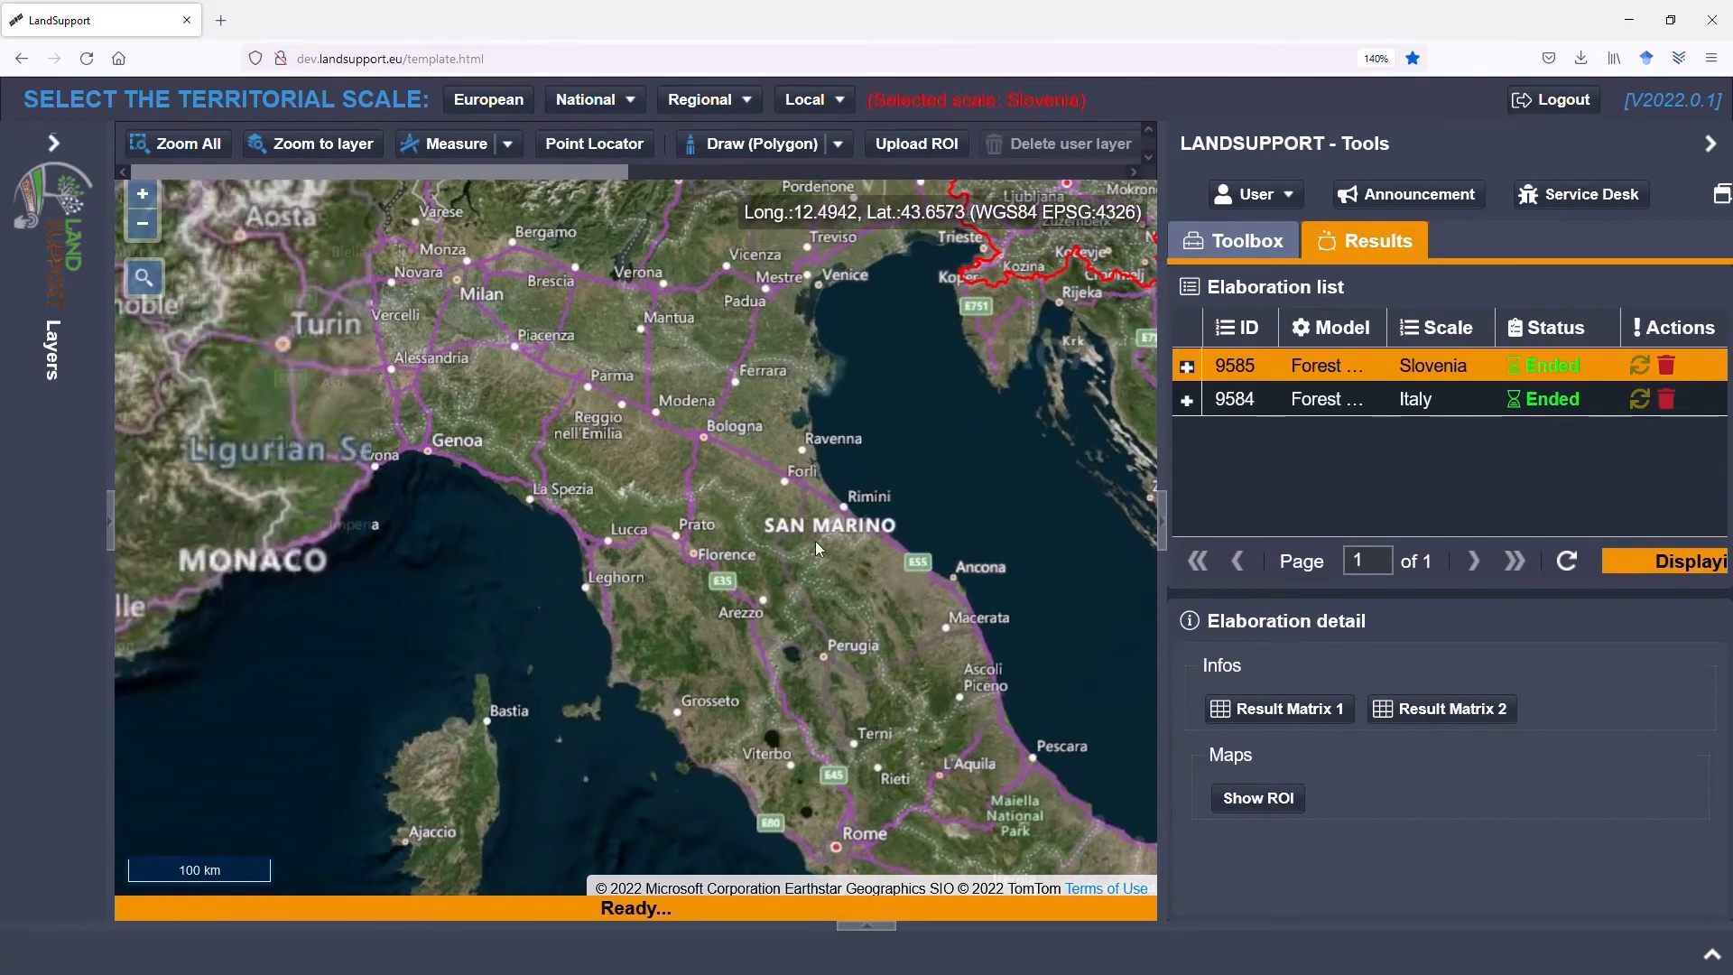
pyautogui.moveTo(478, 402); pyautogui.dragTo(647, 629)
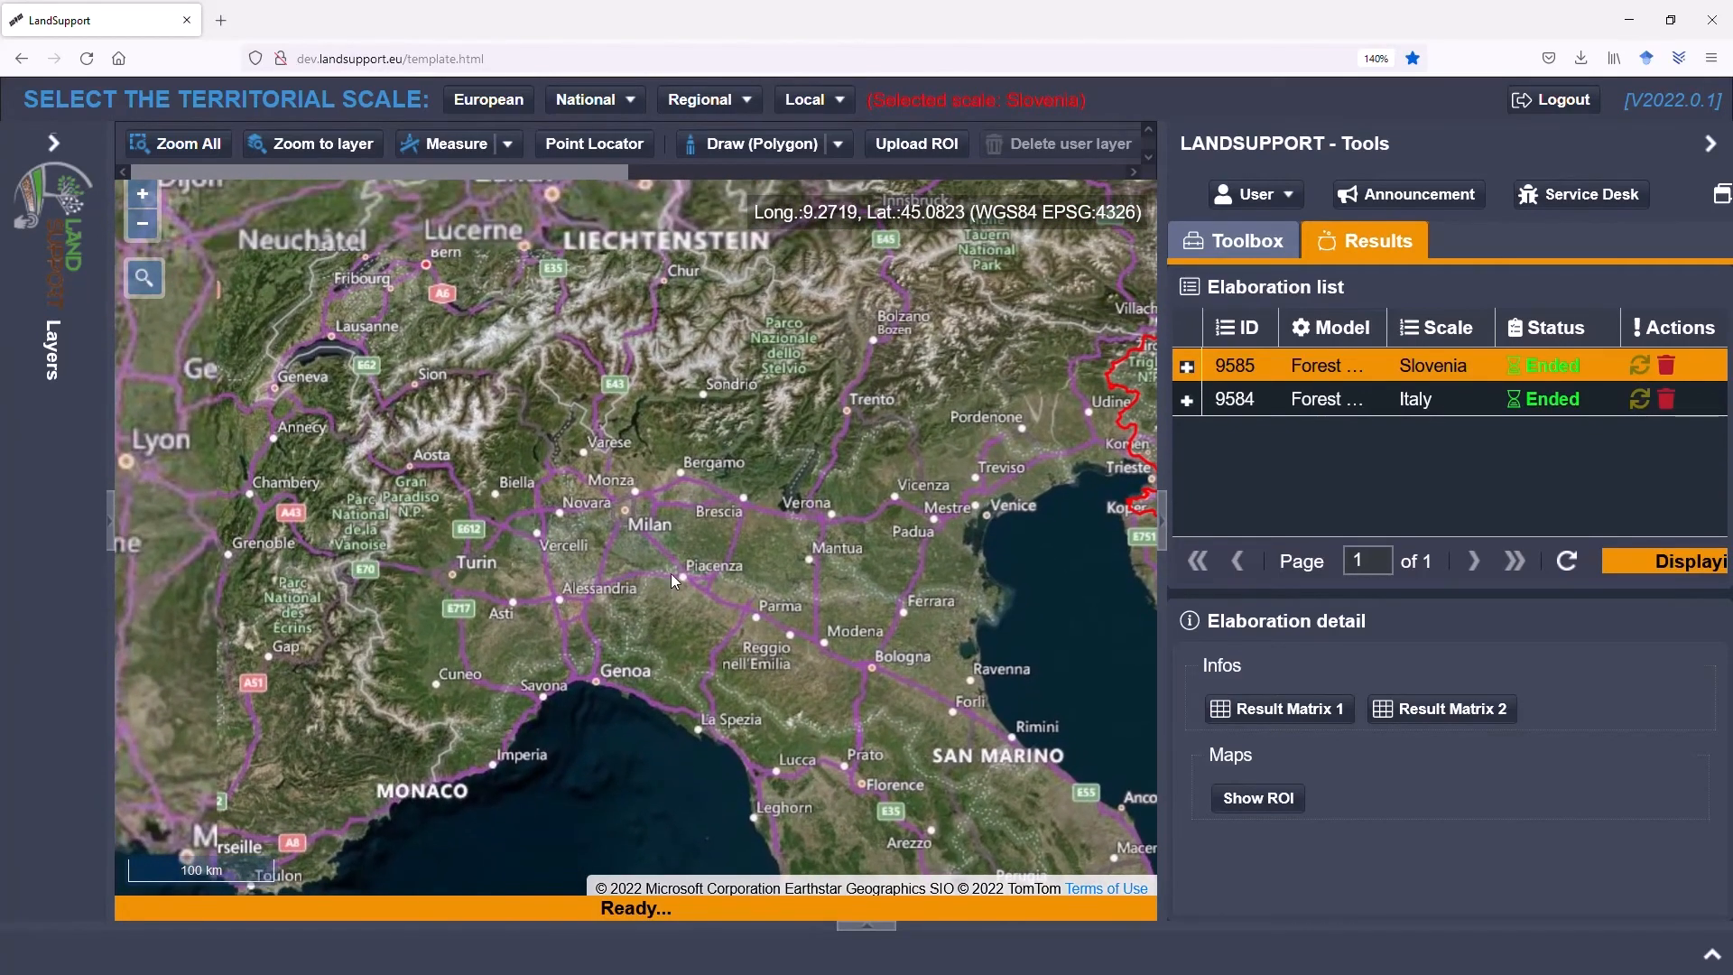
pyautogui.click(763, 143)
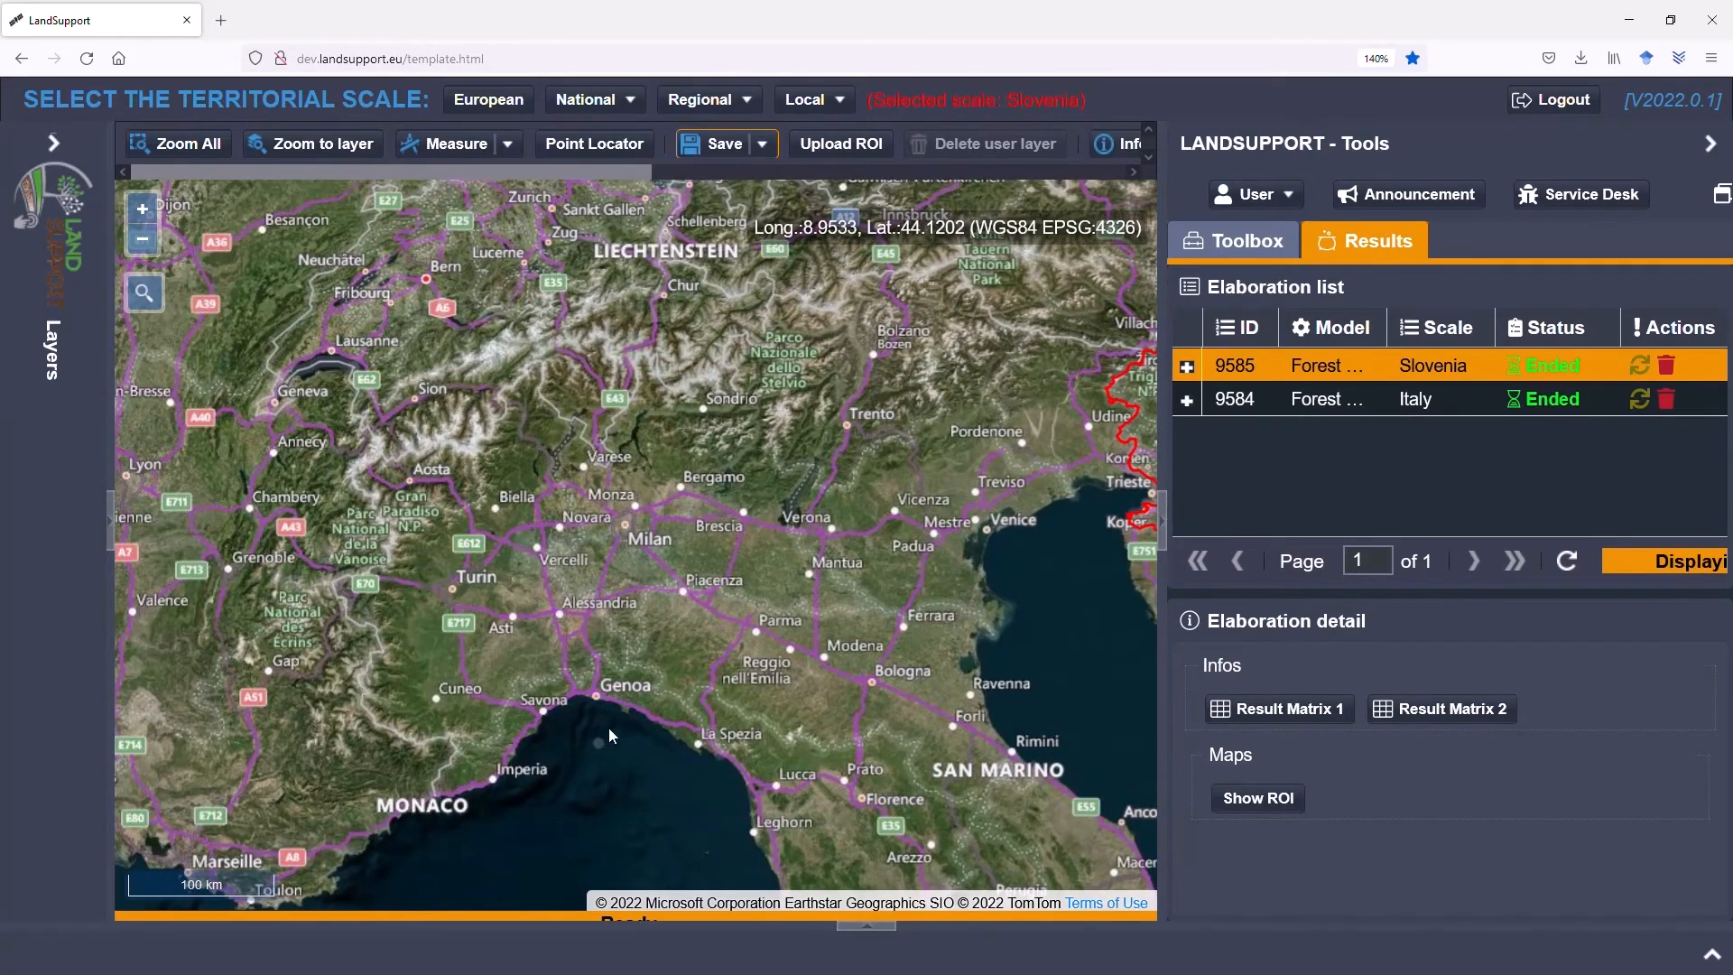
pyautogui.click(534, 696)
pyautogui.click(527, 722)
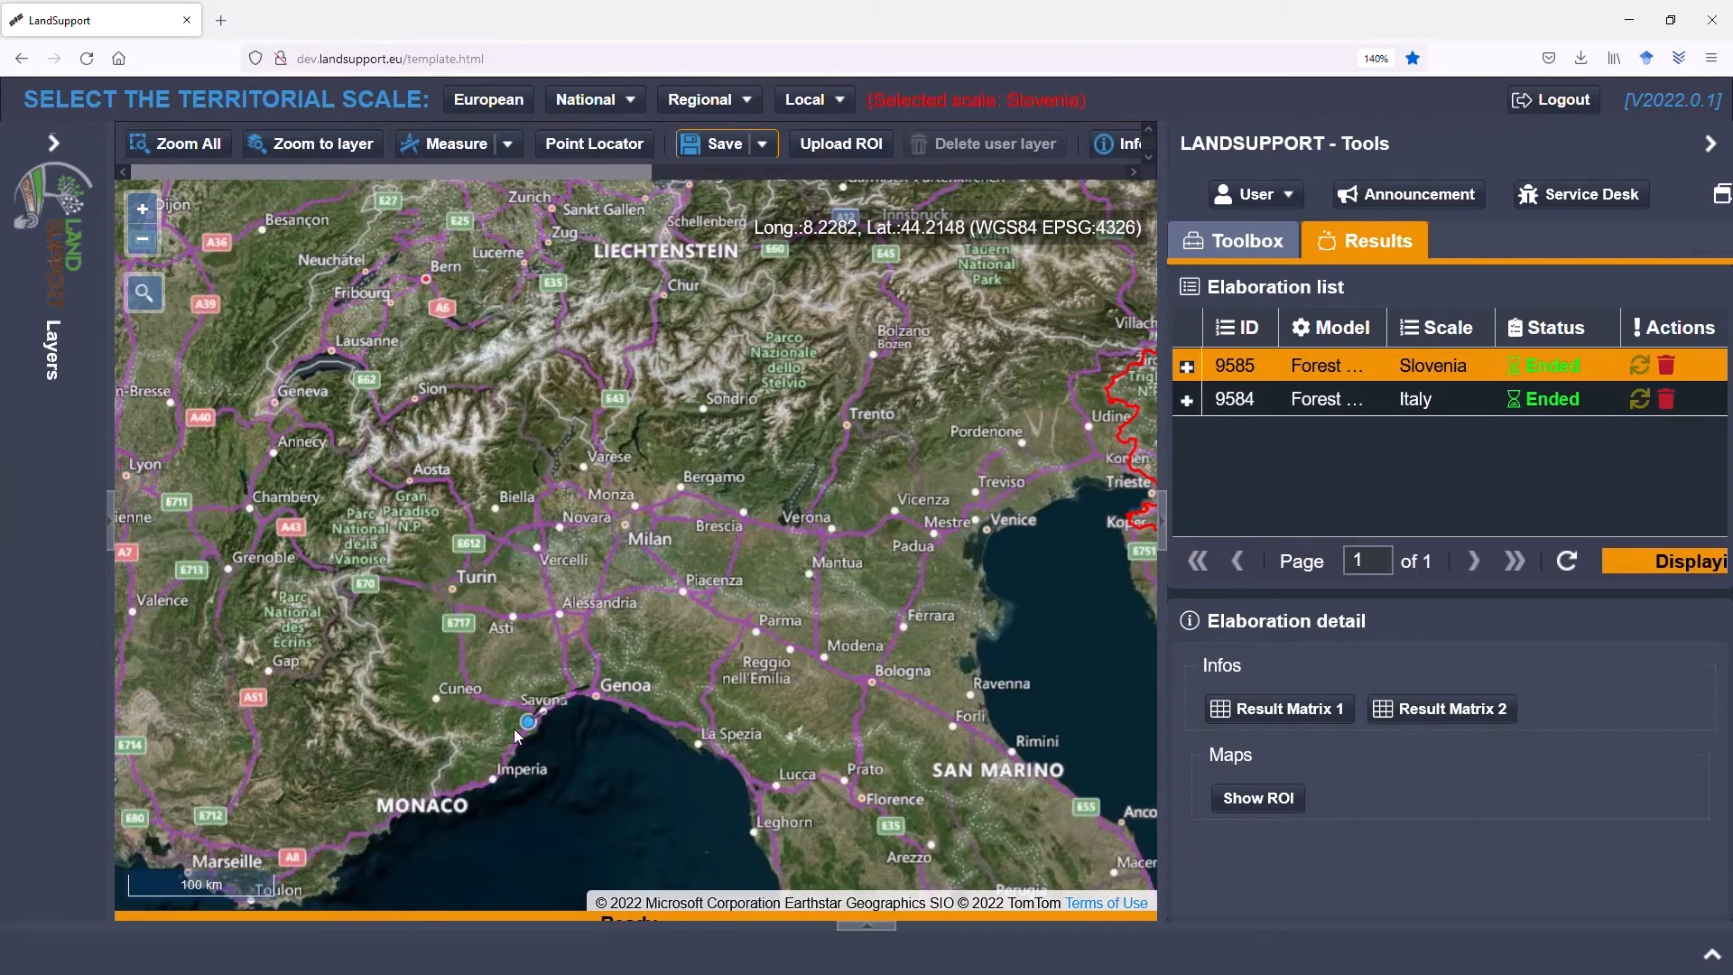
pyautogui.click(494, 709)
pyautogui.click(499, 634)
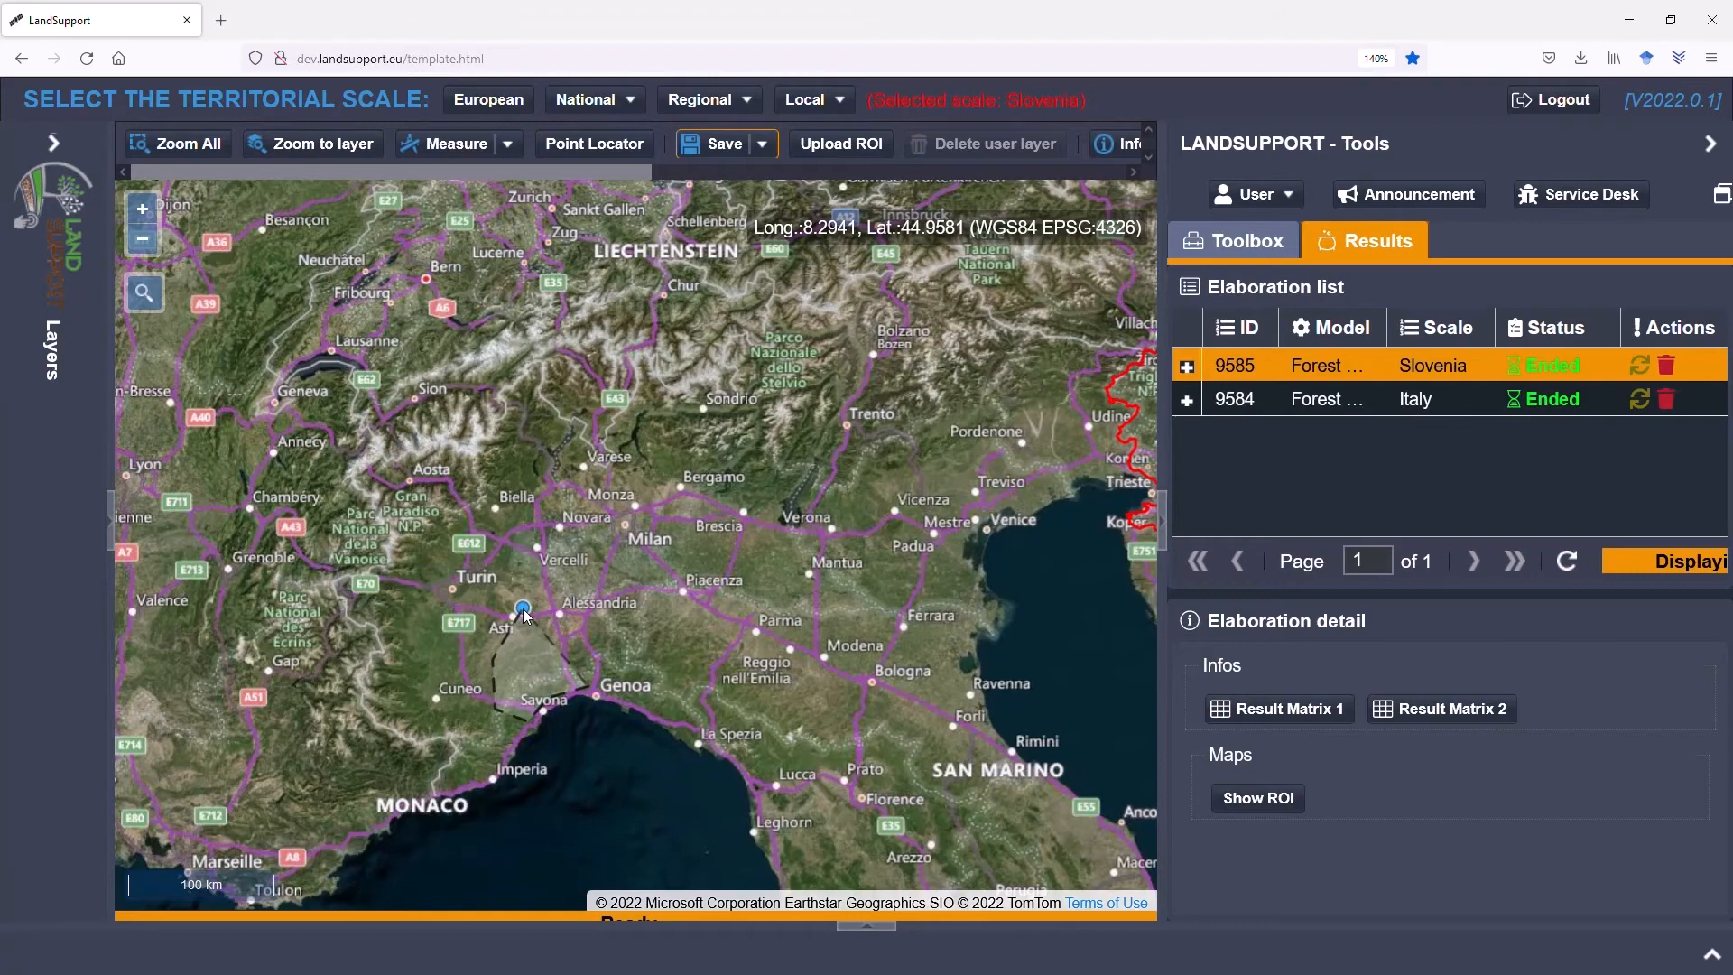
pyautogui.click(670, 596)
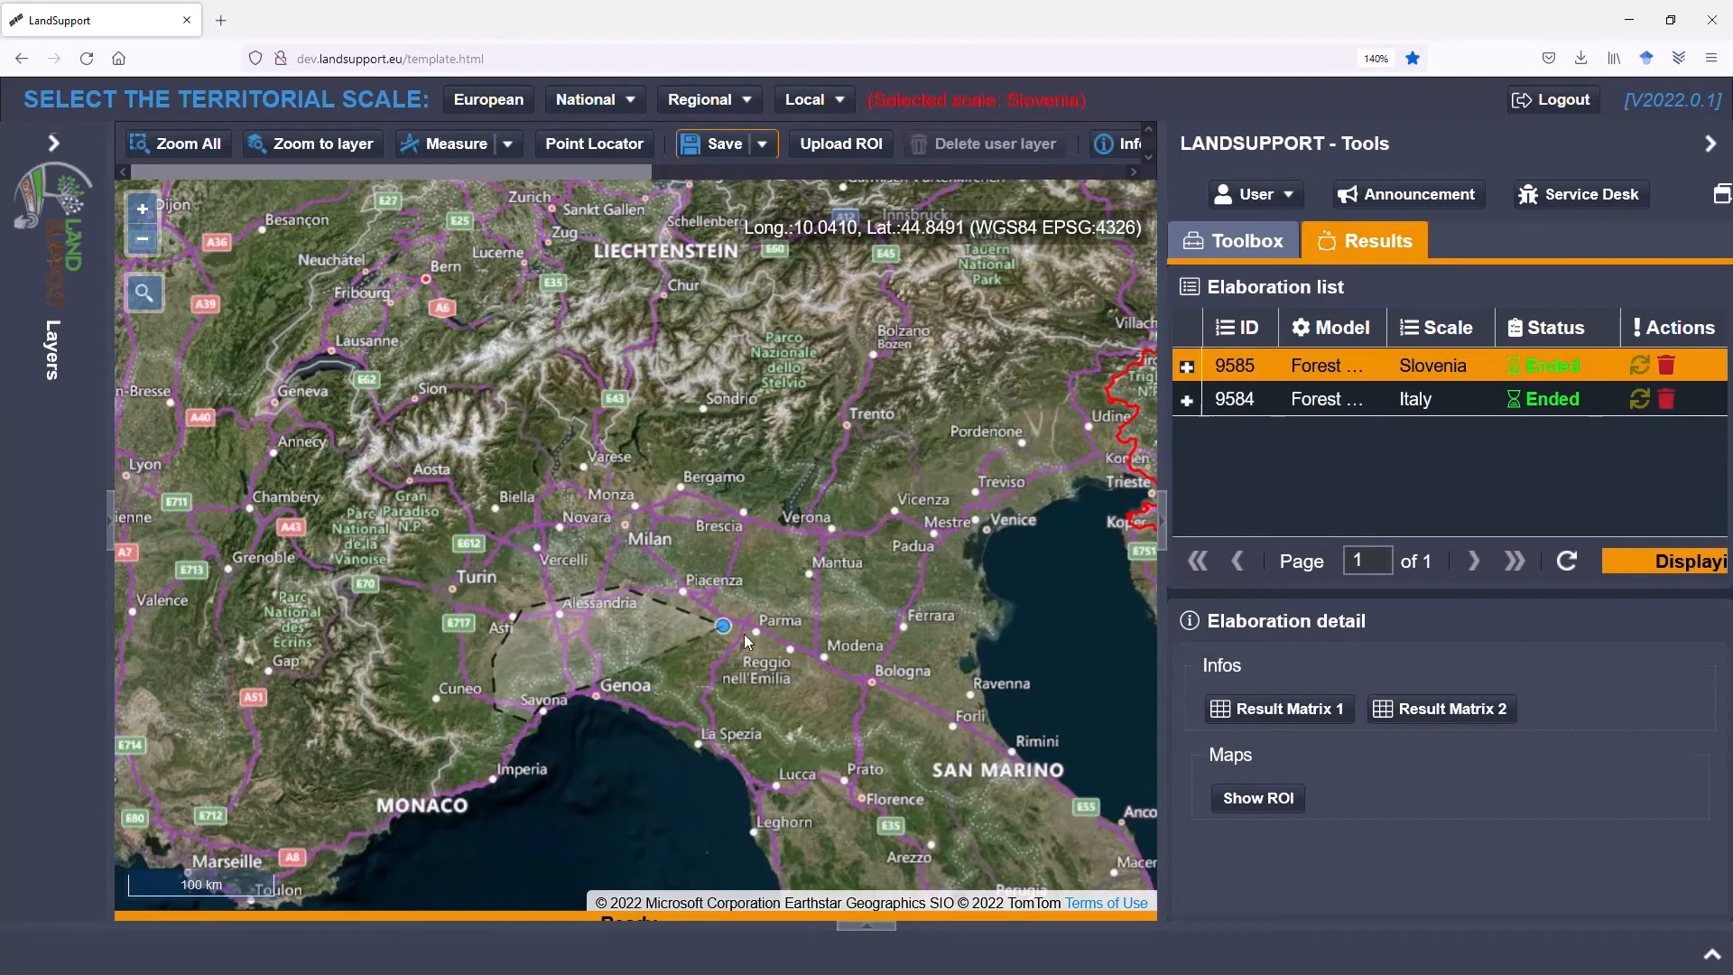
pyautogui.click(860, 705)
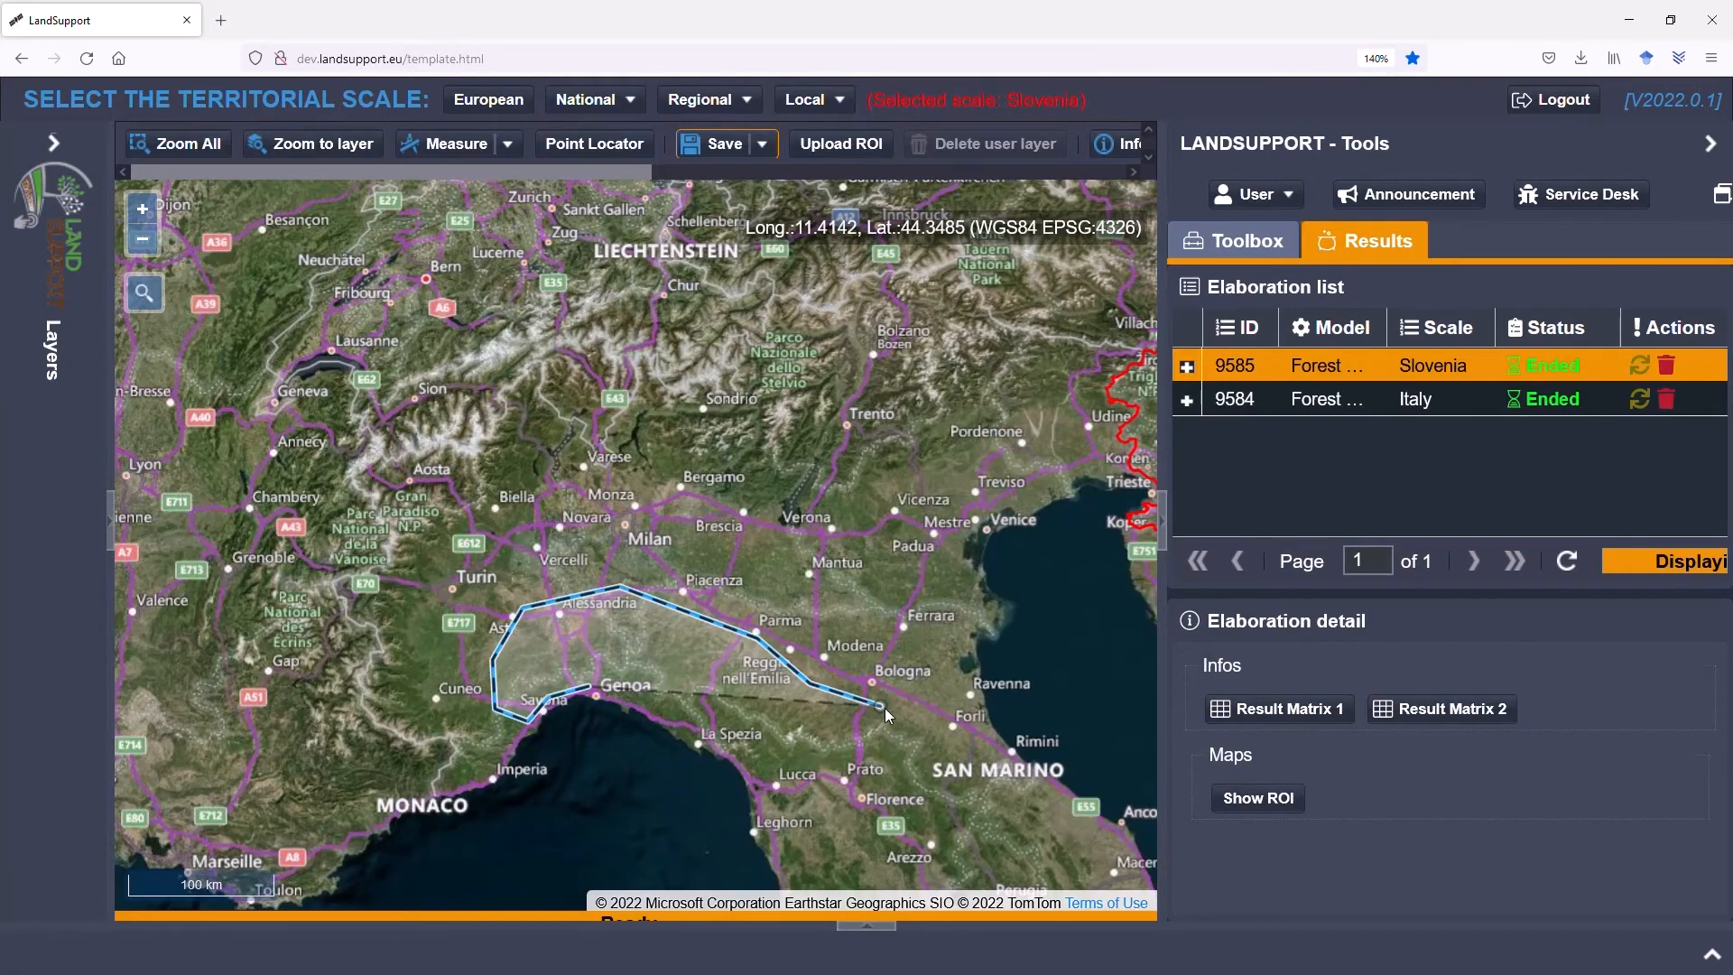
pyautogui.click(939, 760)
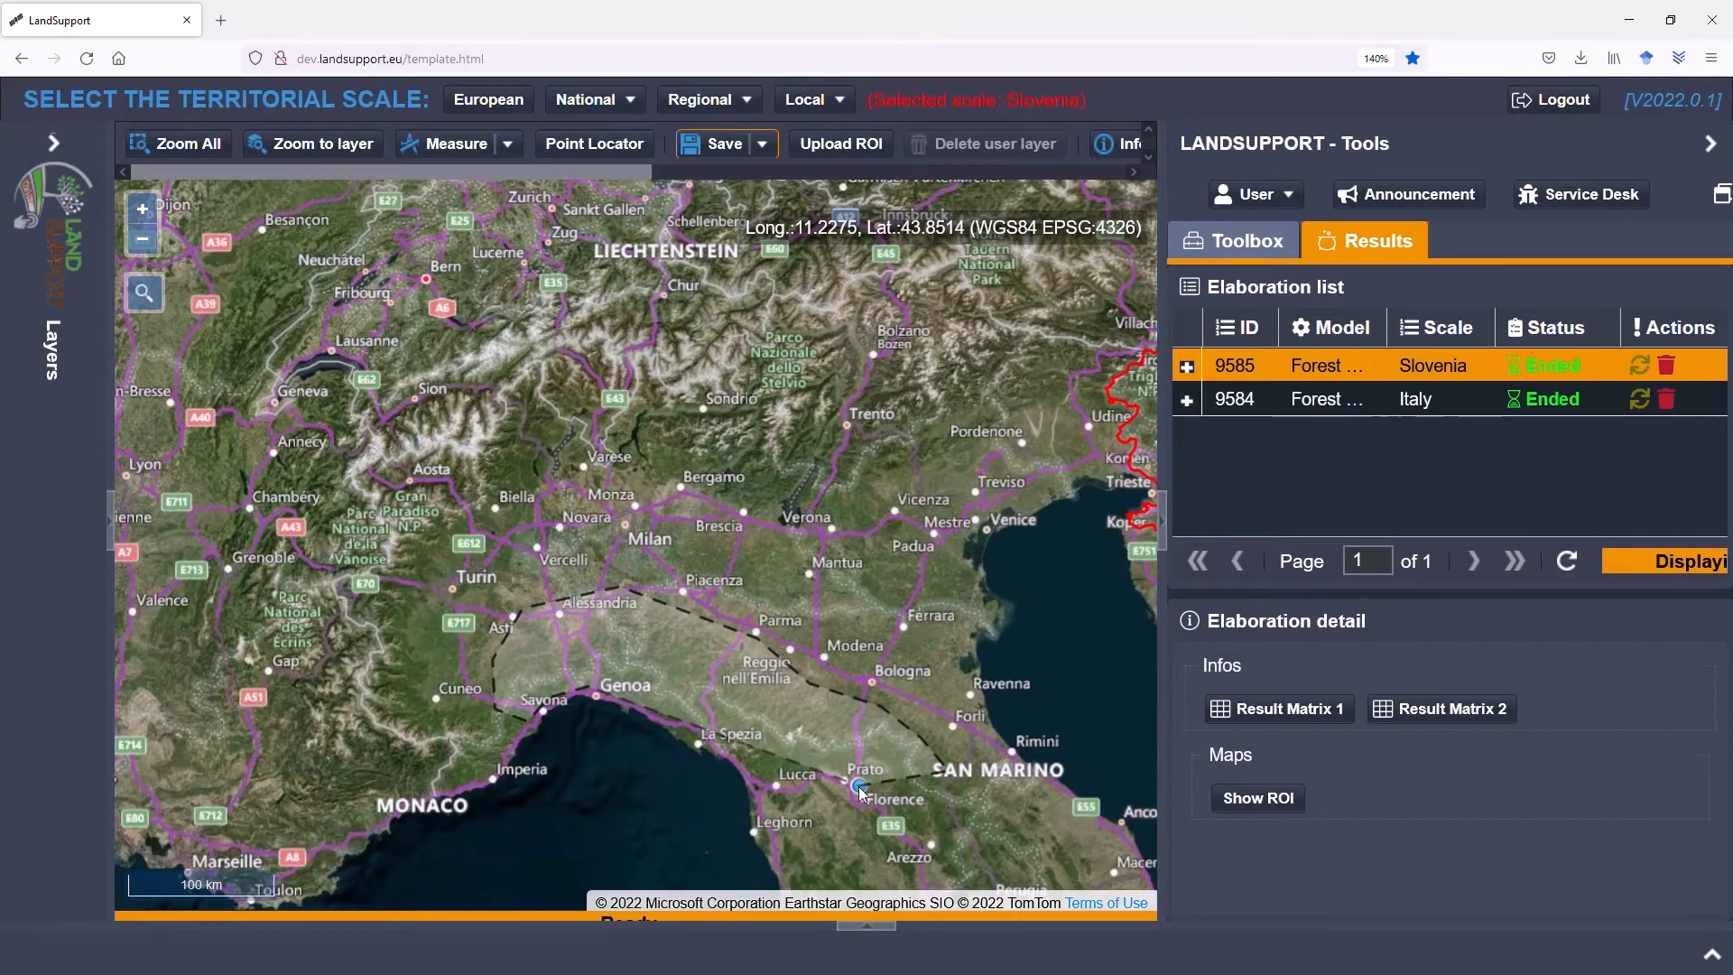
pyautogui.doubleClick(778, 829)
pyautogui.click(759, 828)
pyautogui.click(749, 770)
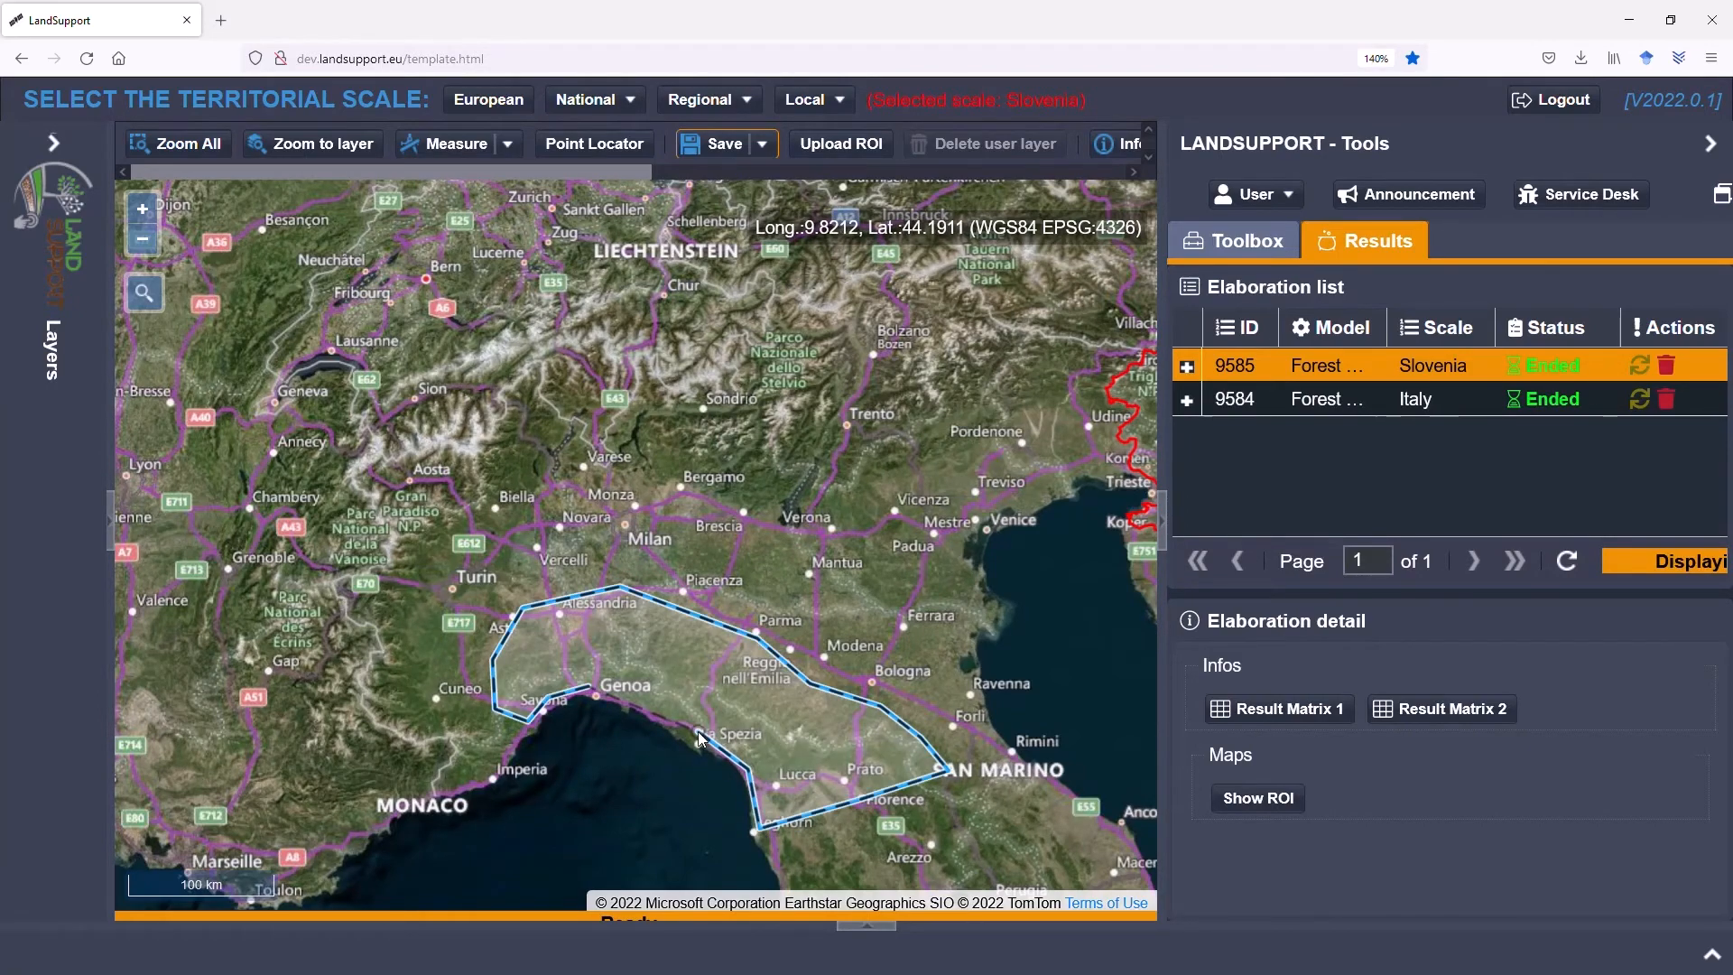
pyautogui.doubleClick(696, 729)
pyautogui.click(646, 711)
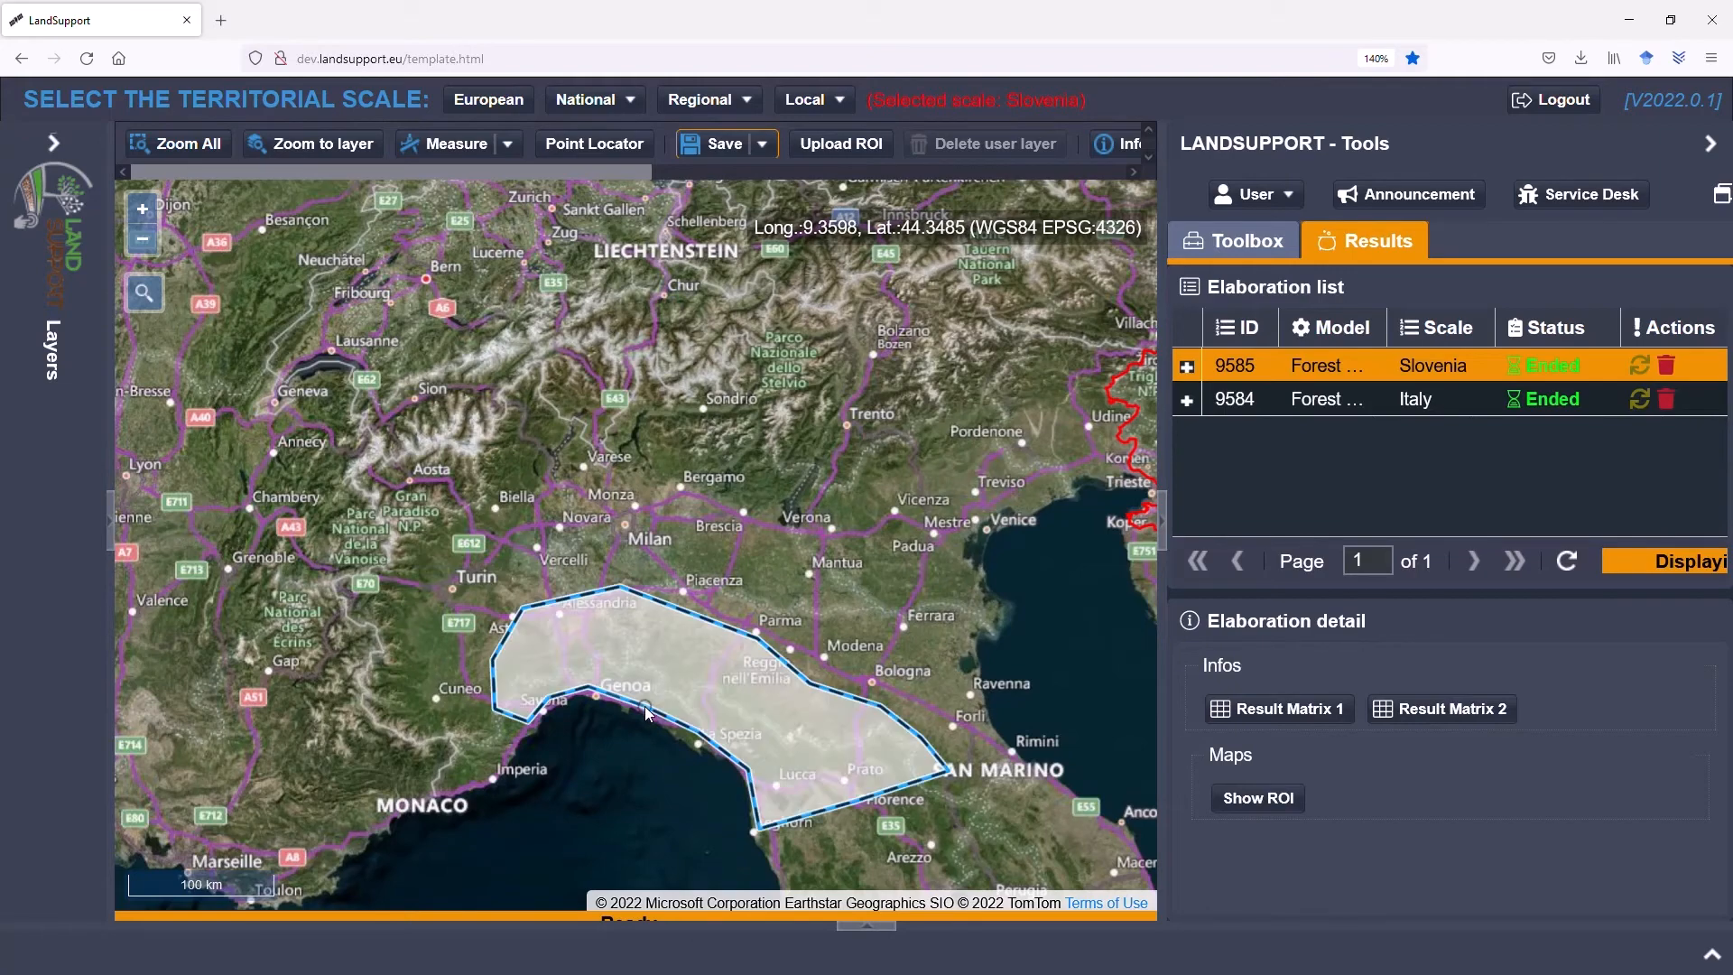
pyautogui.doubleClick(621, 697)
# - Name the polygon Italy_north, submit it and dismiss the warning about drawing another polygon or saving
pyautogui.click(890, 481)
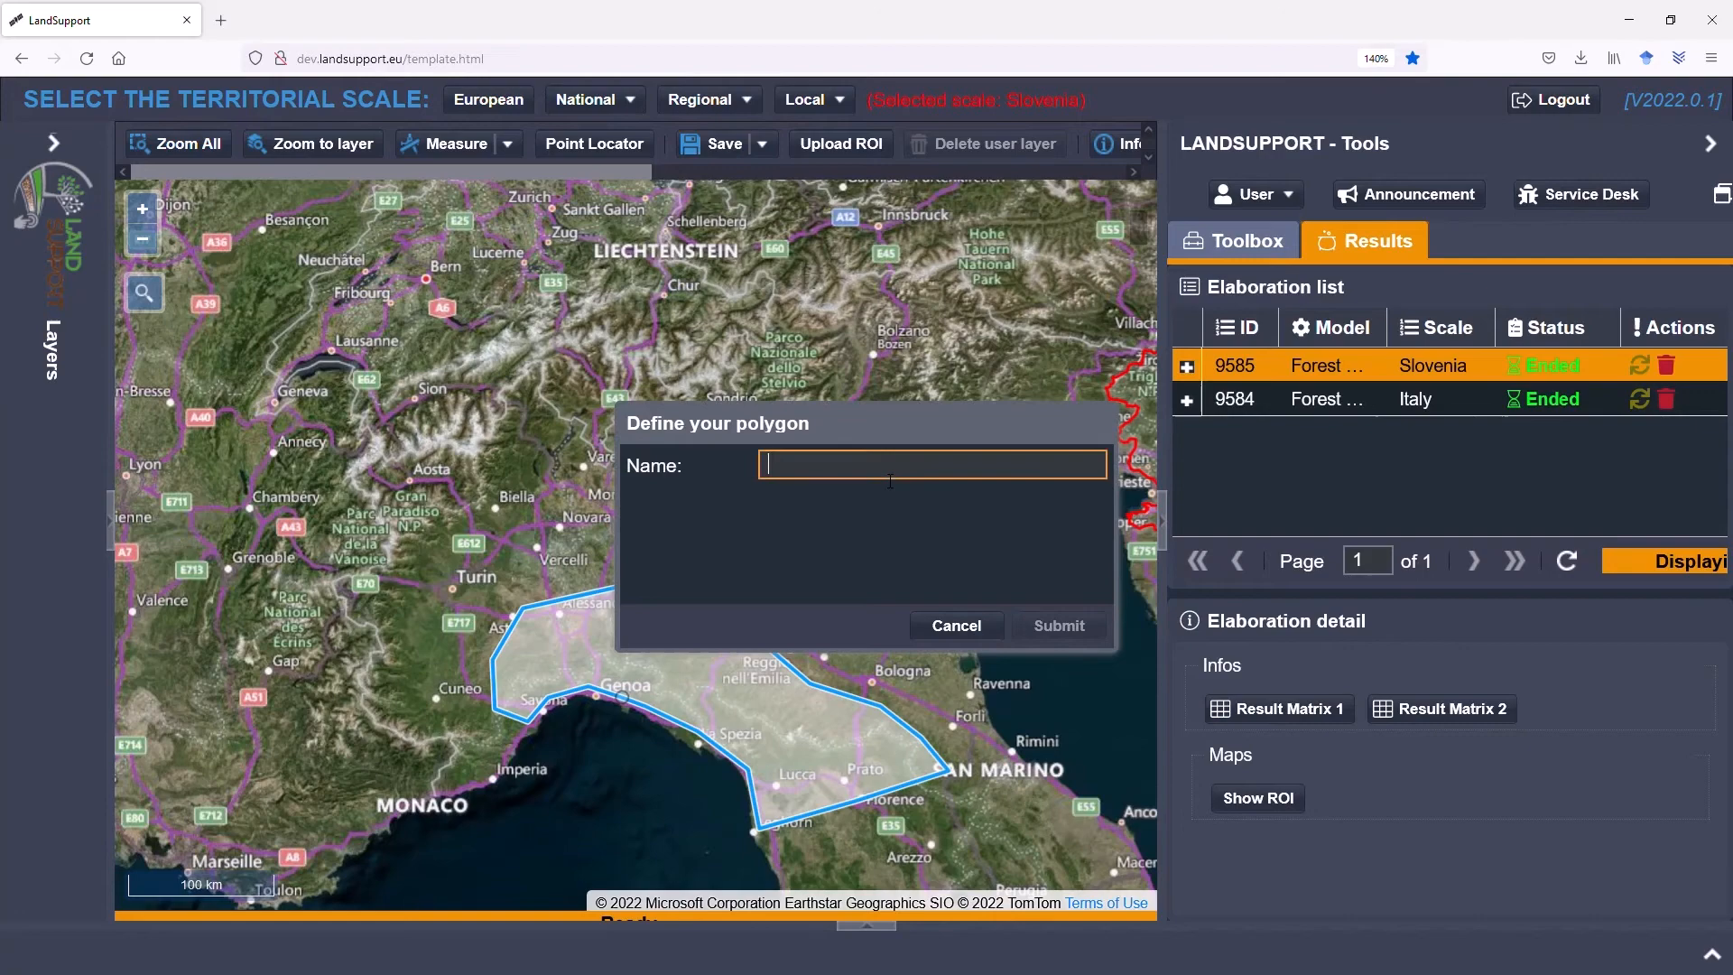
pyautogui.write('te')
pyautogui.press('BackSpace')
pyautogui.press('BackSpace')
pyautogui.write('Italy_north')
pyautogui.click(1060, 627)
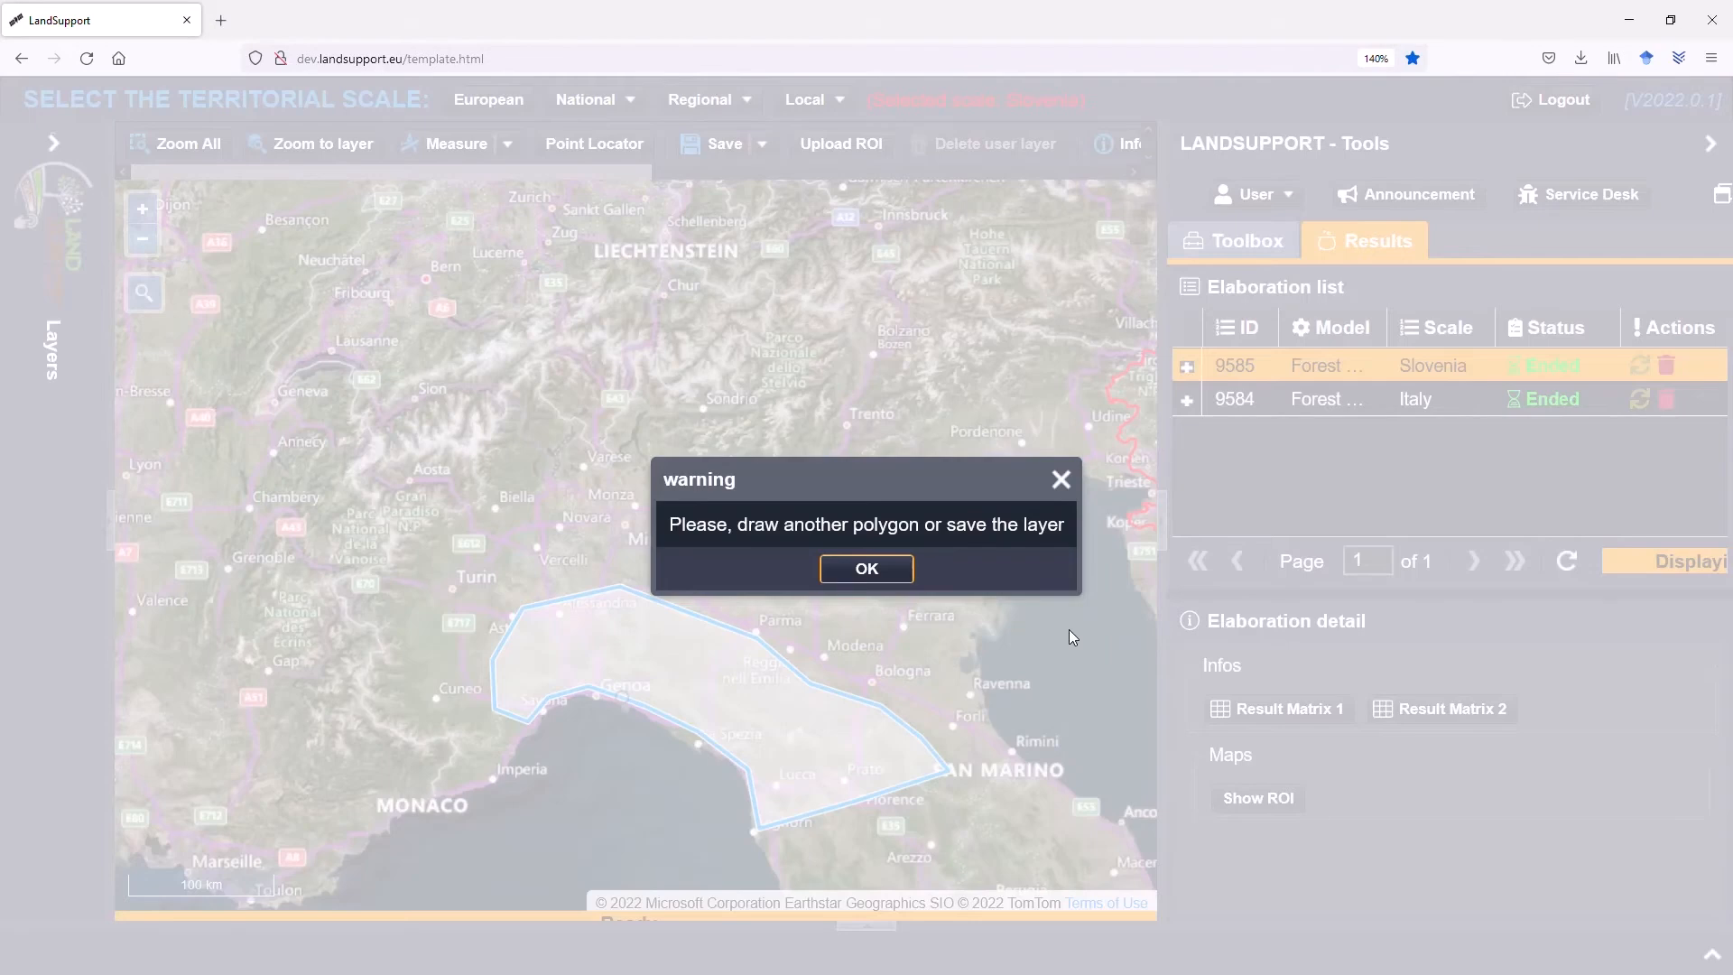
pyautogui.click(865, 567)
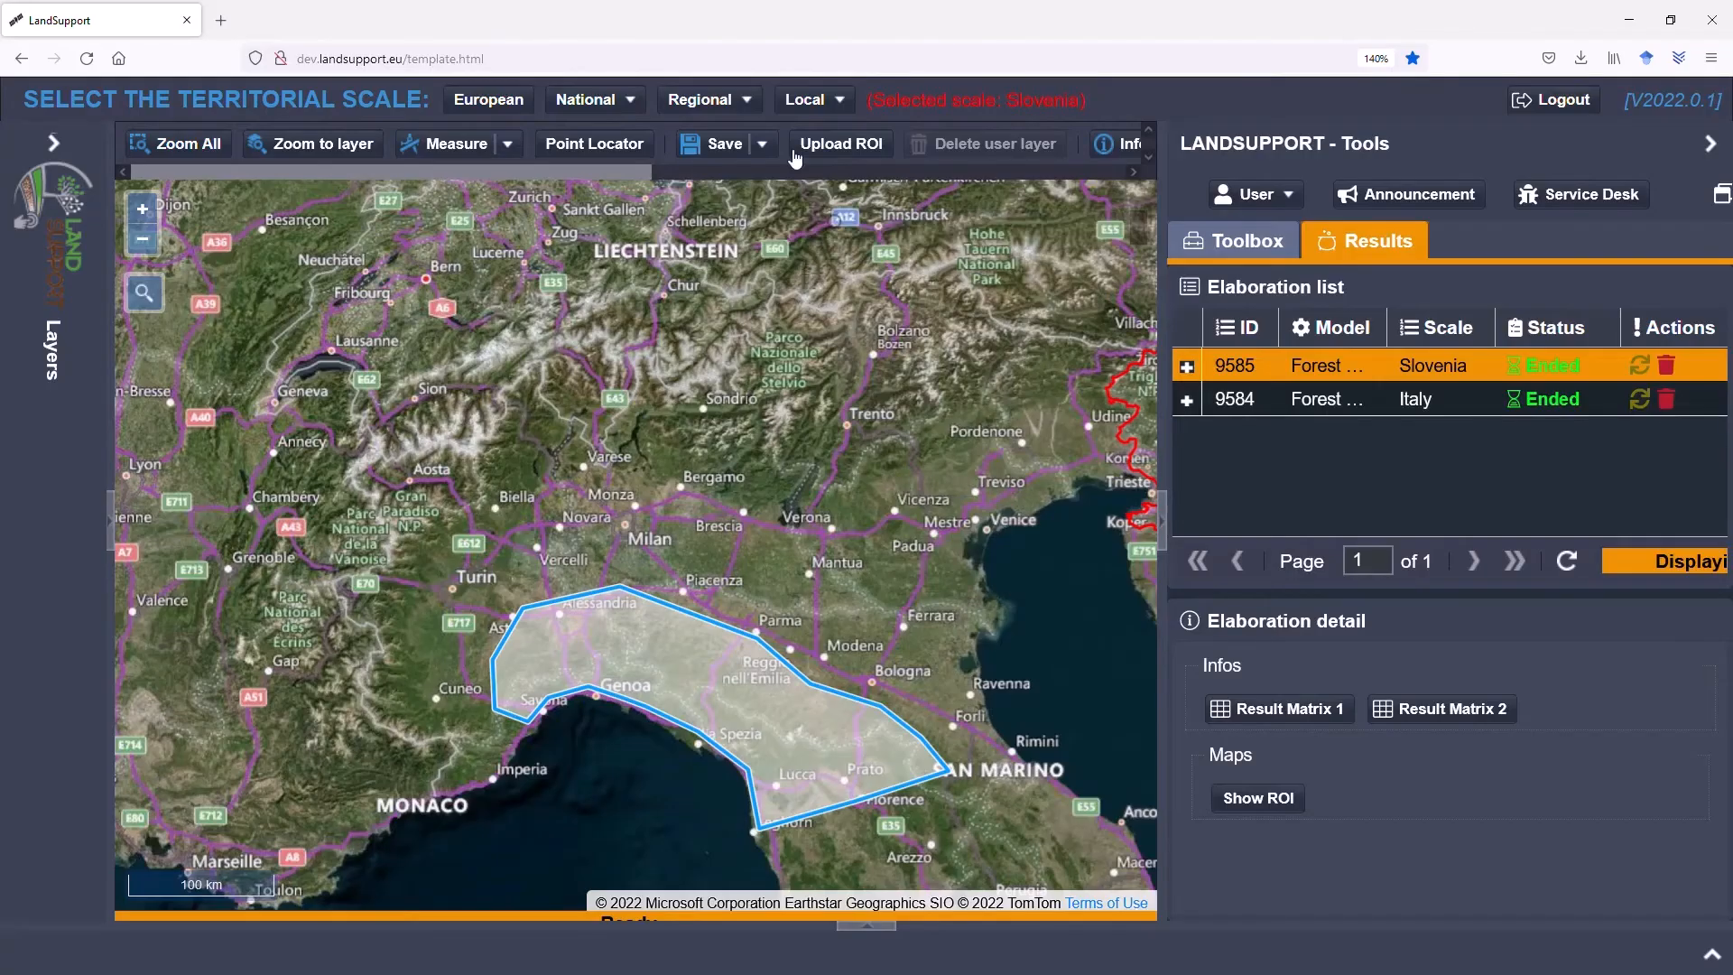
# - Save the drawn layer as a region of interest named ItalyNorth and dismiss the notice
pyautogui.click(735, 146)
pyautogui.click(795, 476)
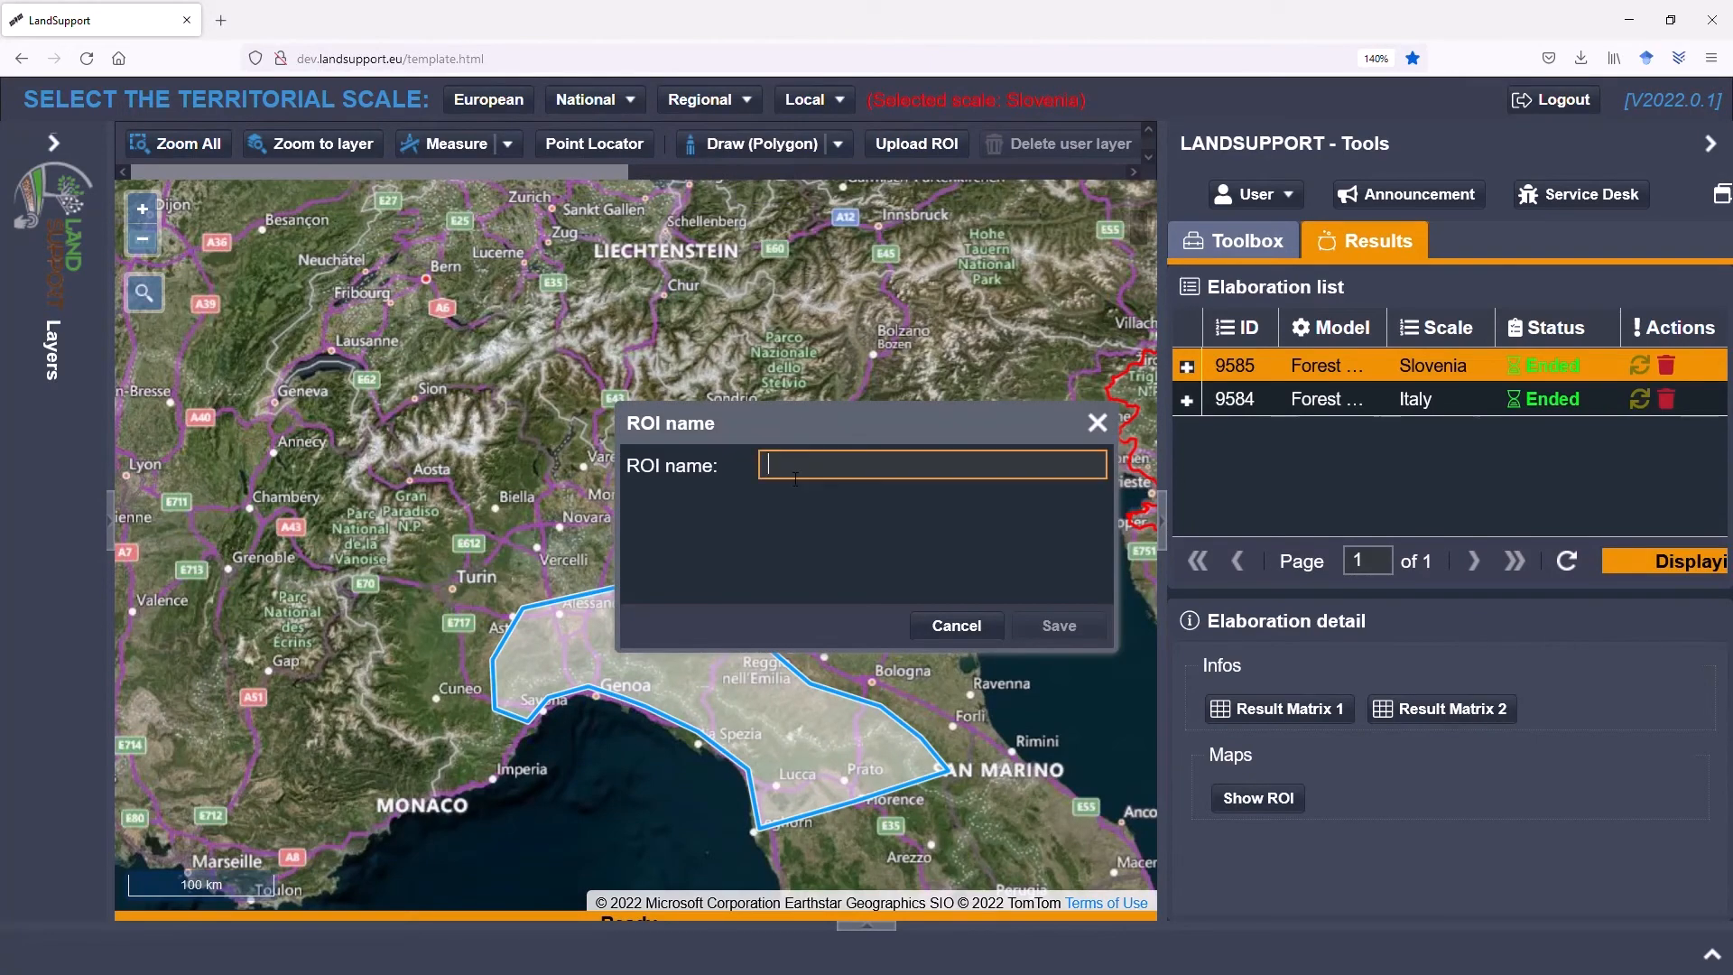
pyautogui.write('ItalyNorth')
pyautogui.click(1056, 626)
pyautogui.click(867, 568)
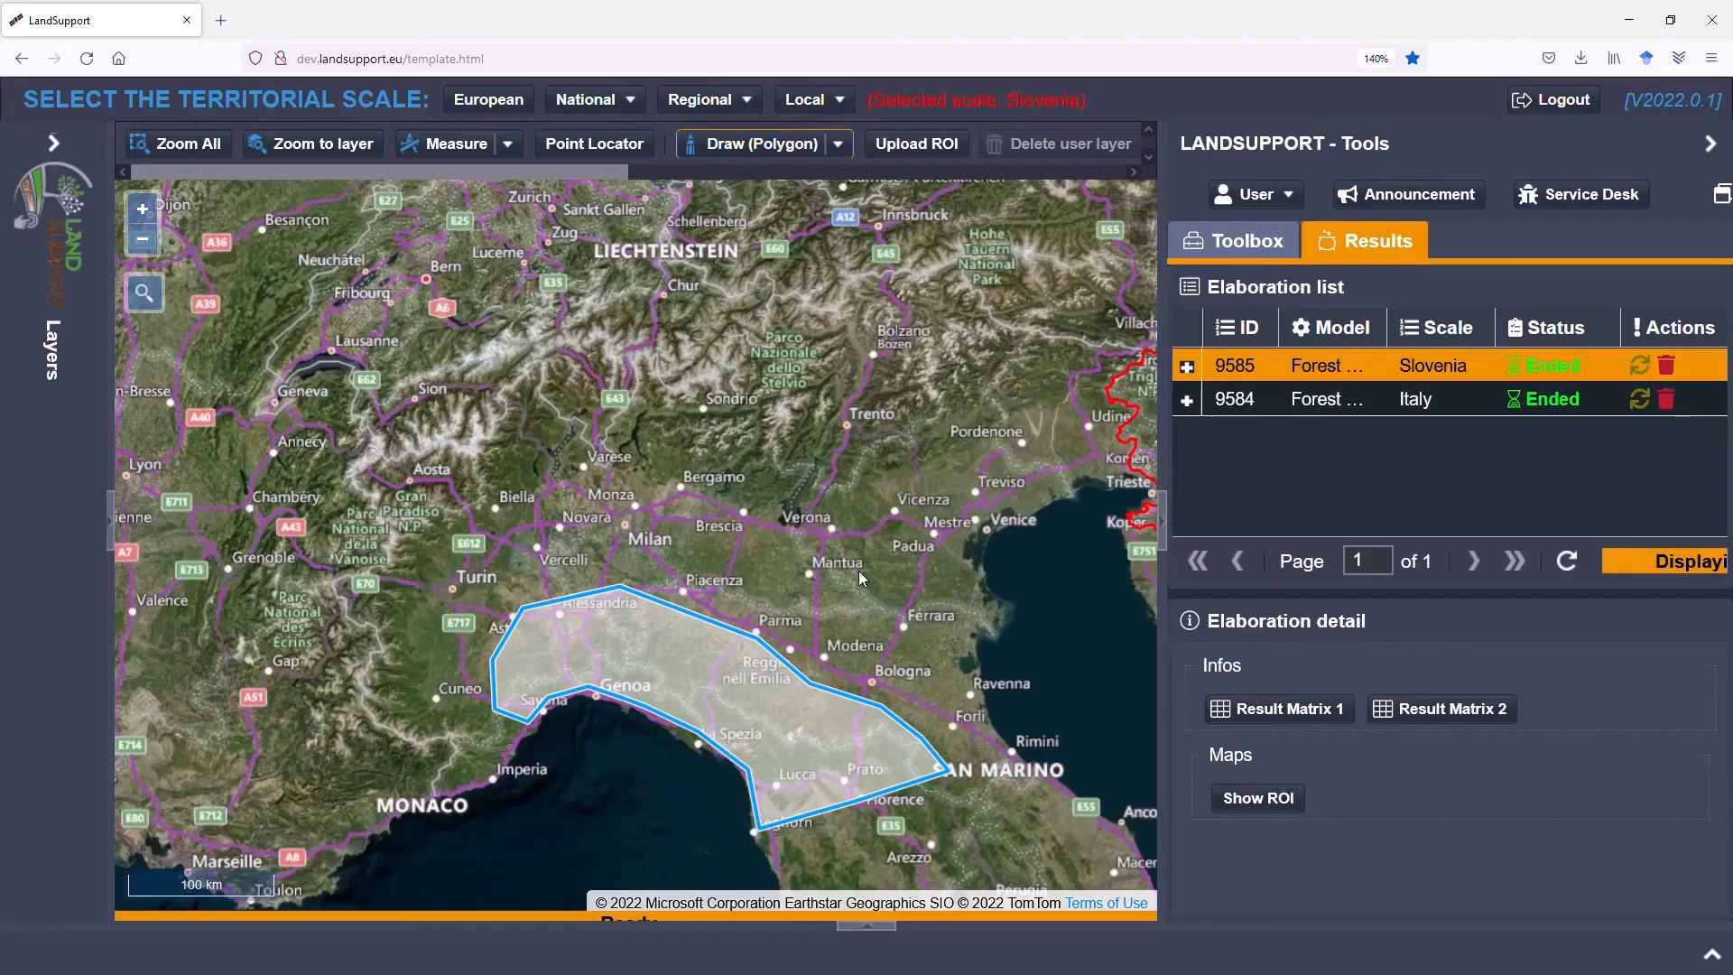
# - Switch the national territorial scale to Italy and expand the CAP,Agriculture and Forestry group in the toolbox
pyautogui.click(587, 101)
pyautogui.click(595, 191)
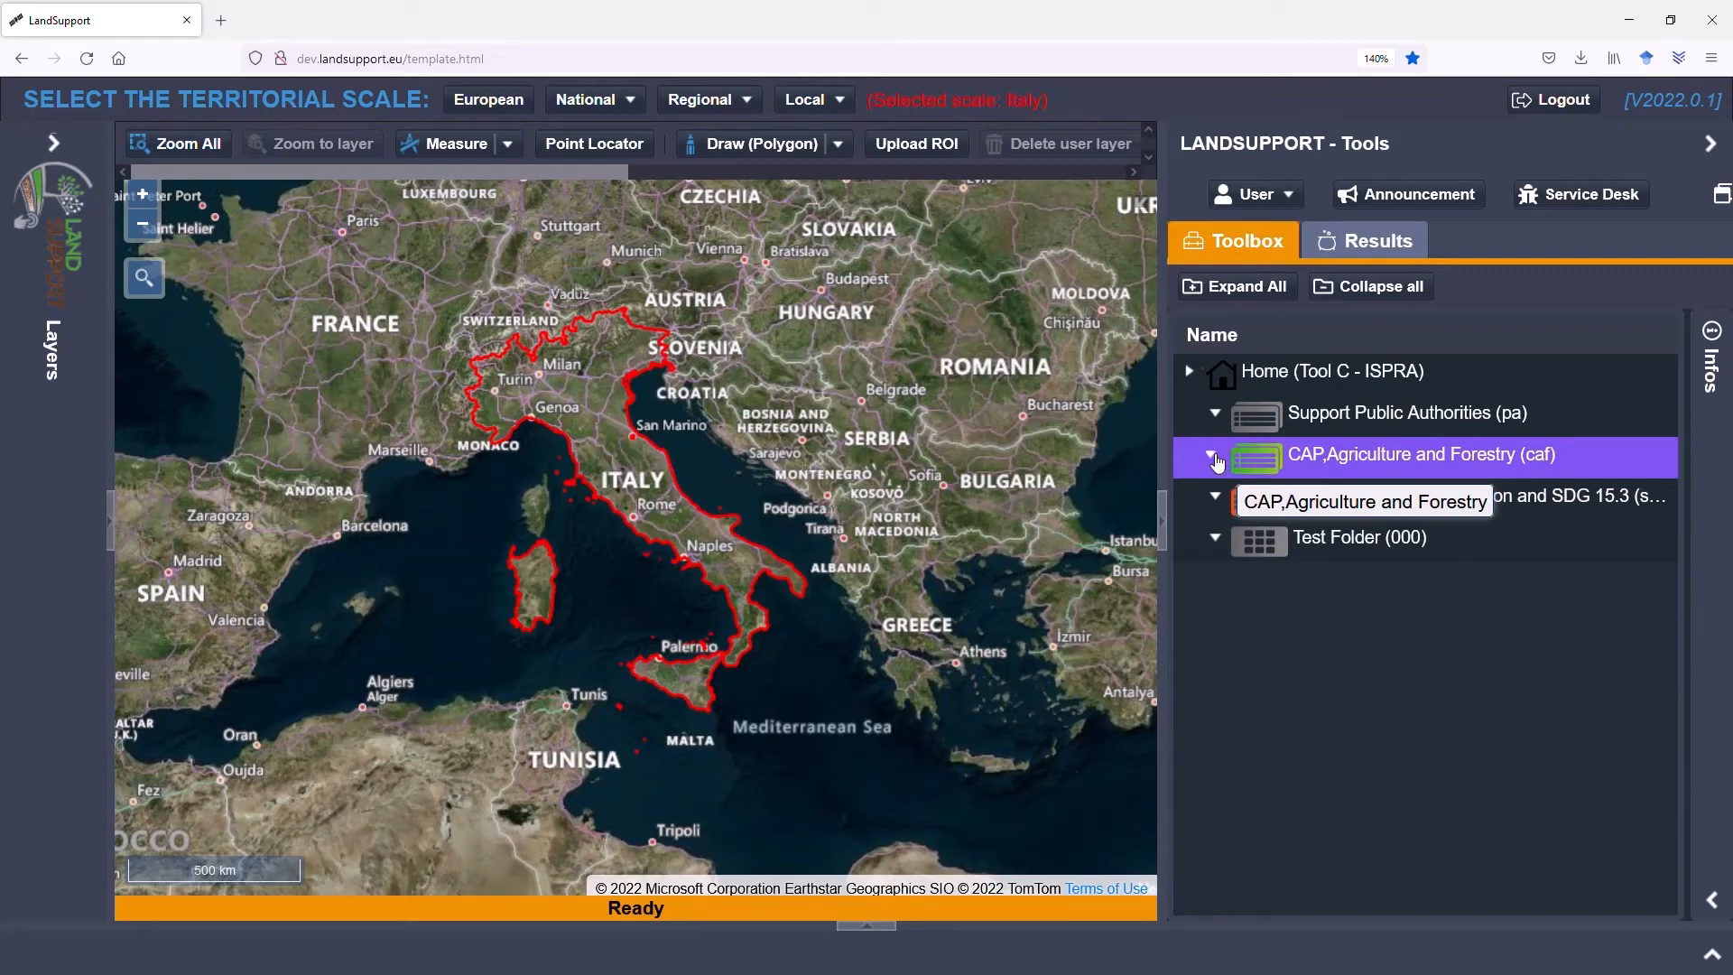
pyautogui.click(1212, 459)
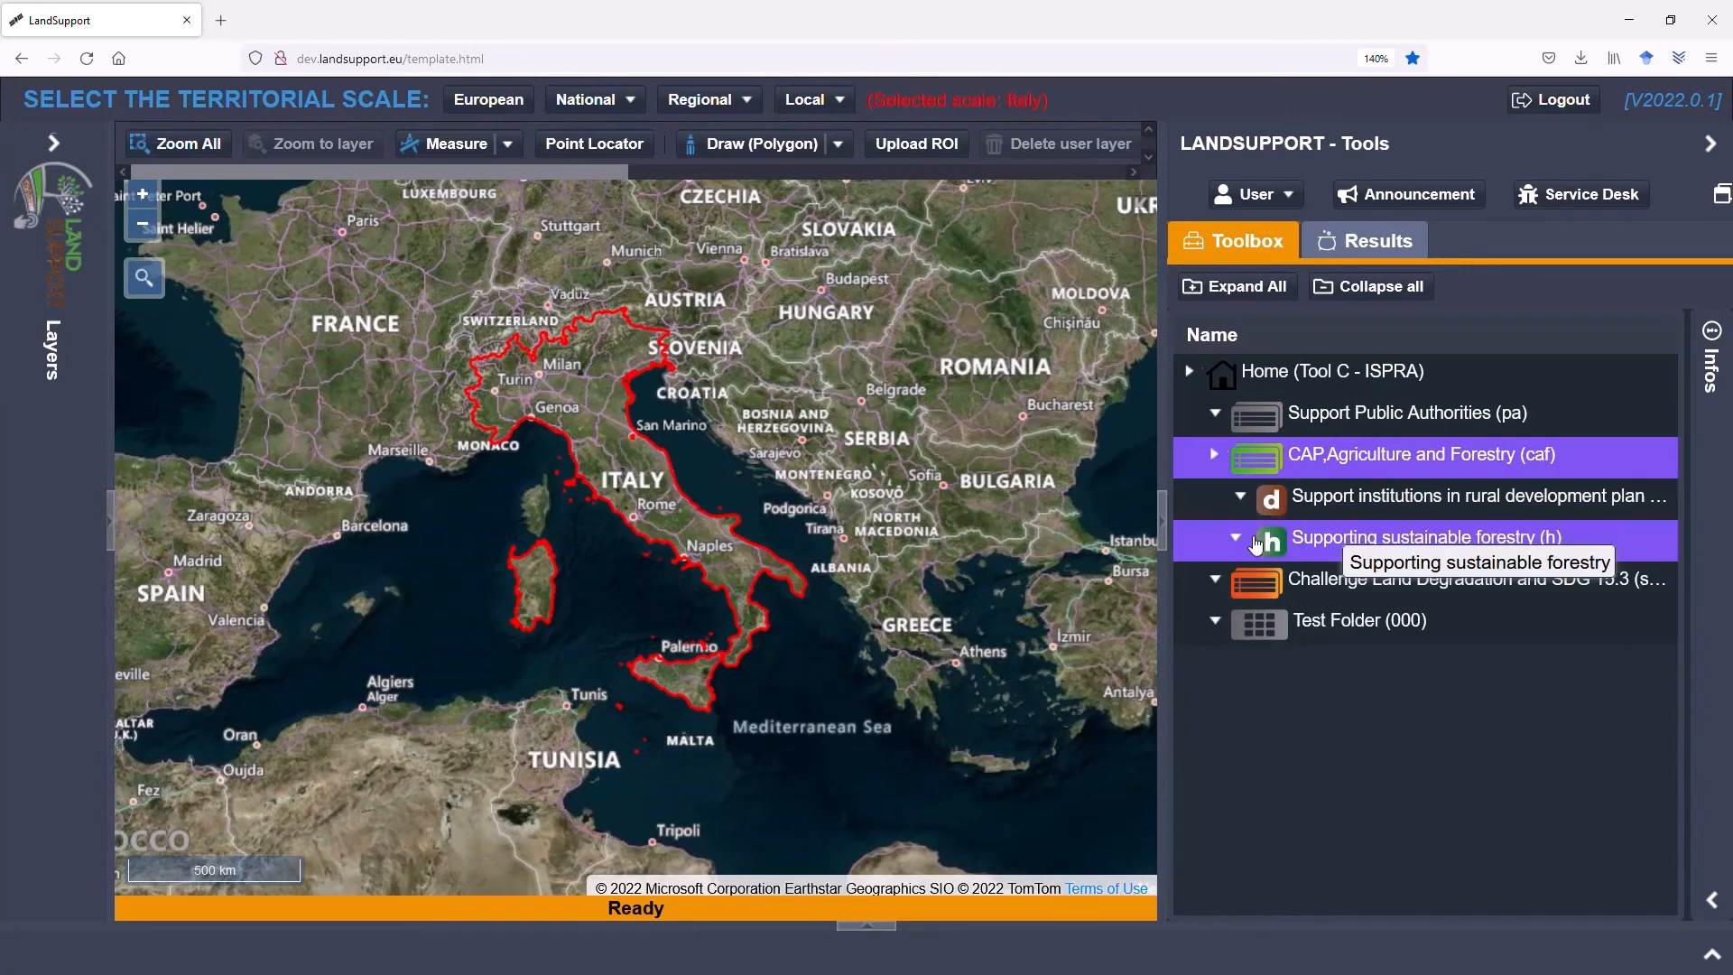
# - Open the Forest Simulator (MLFS) Italy model under Supporting sustainable forestry and select ItalyNorth as its region of interest
pyautogui.click(1238, 539)
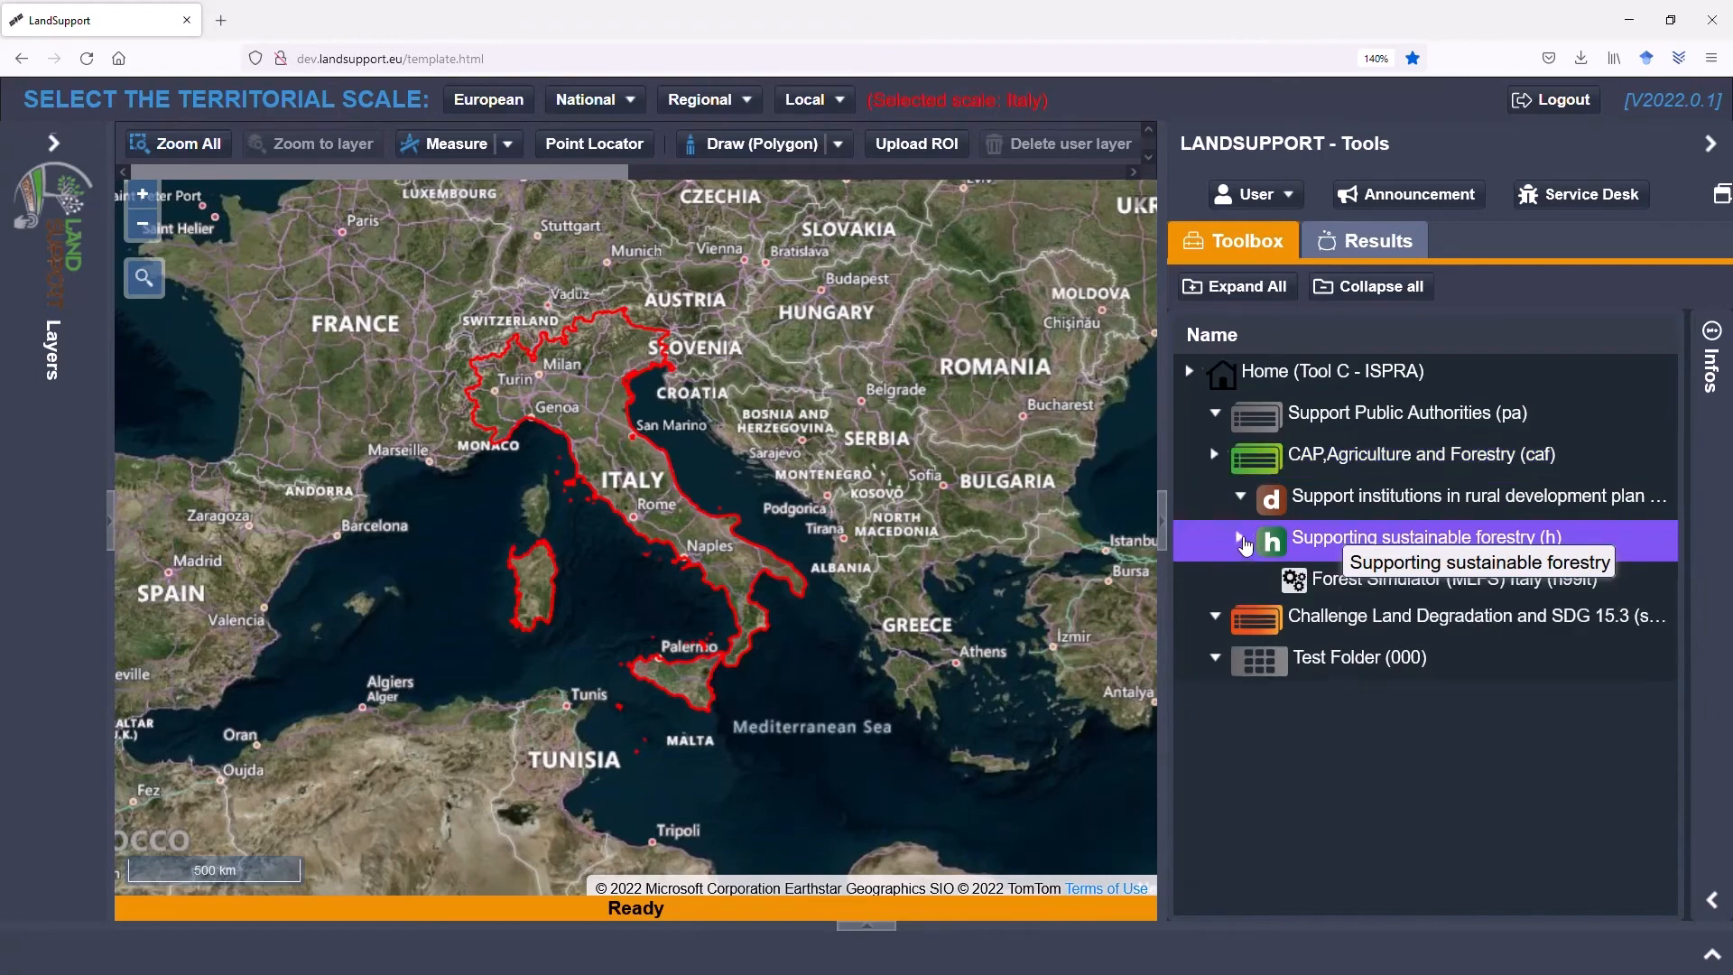
pyautogui.click(1391, 589)
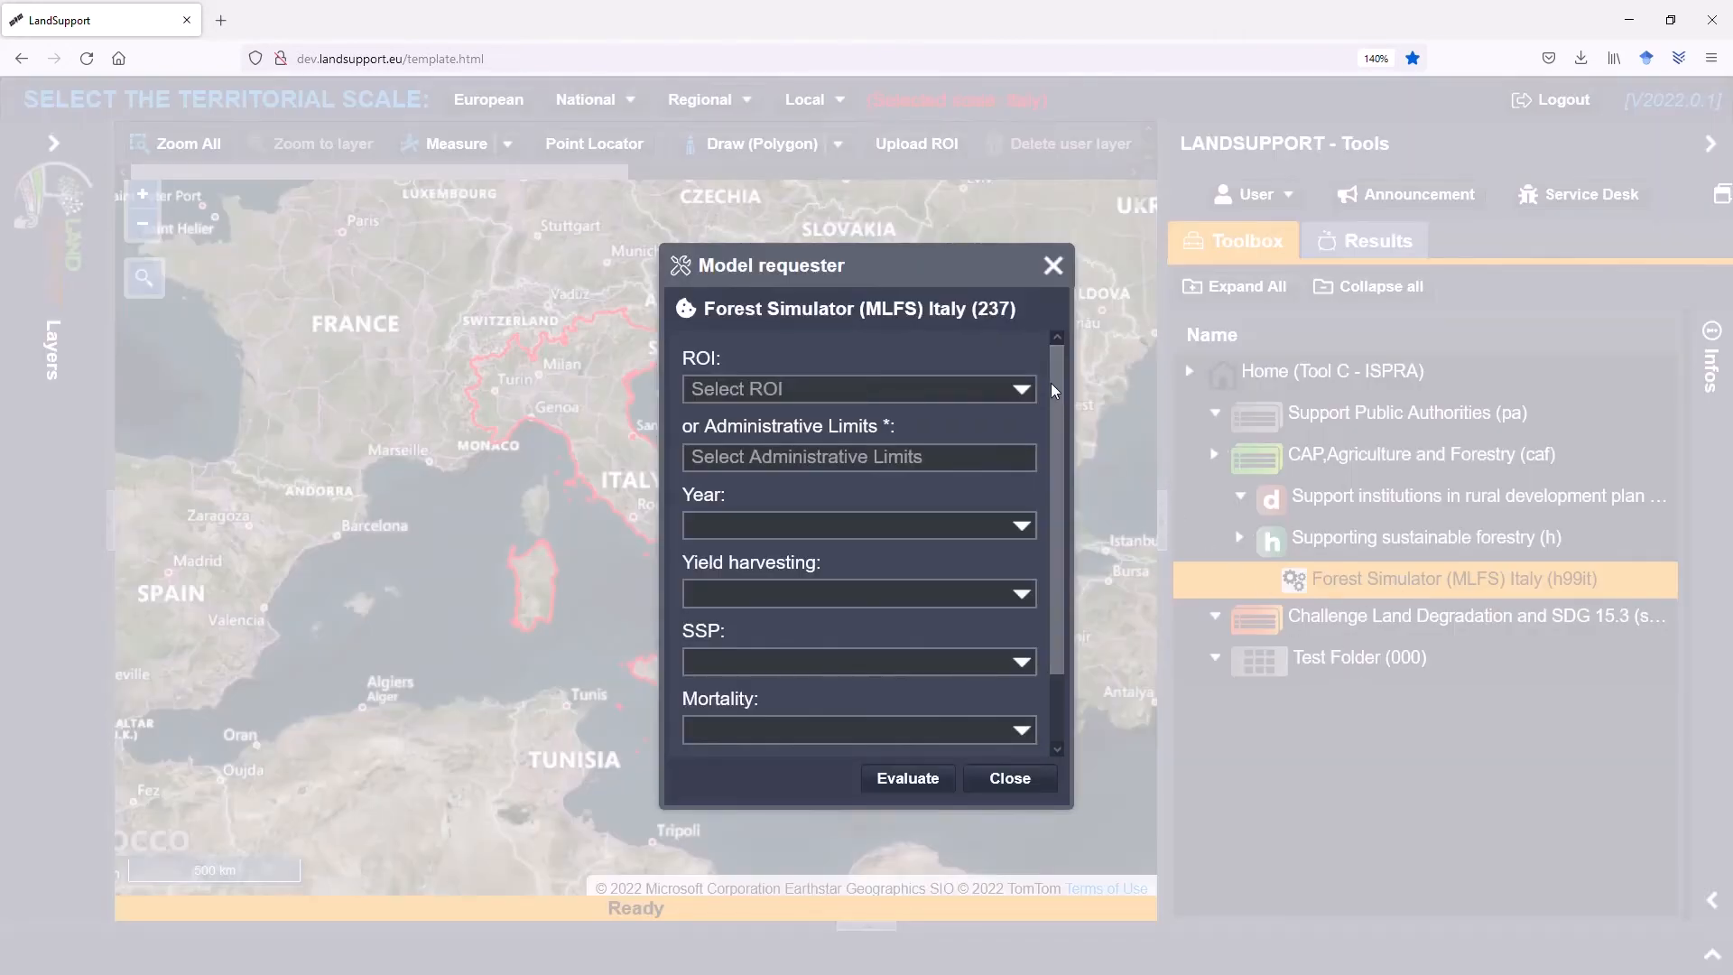
pyautogui.moveTo(954, 275); pyautogui.dragTo(902, 220)
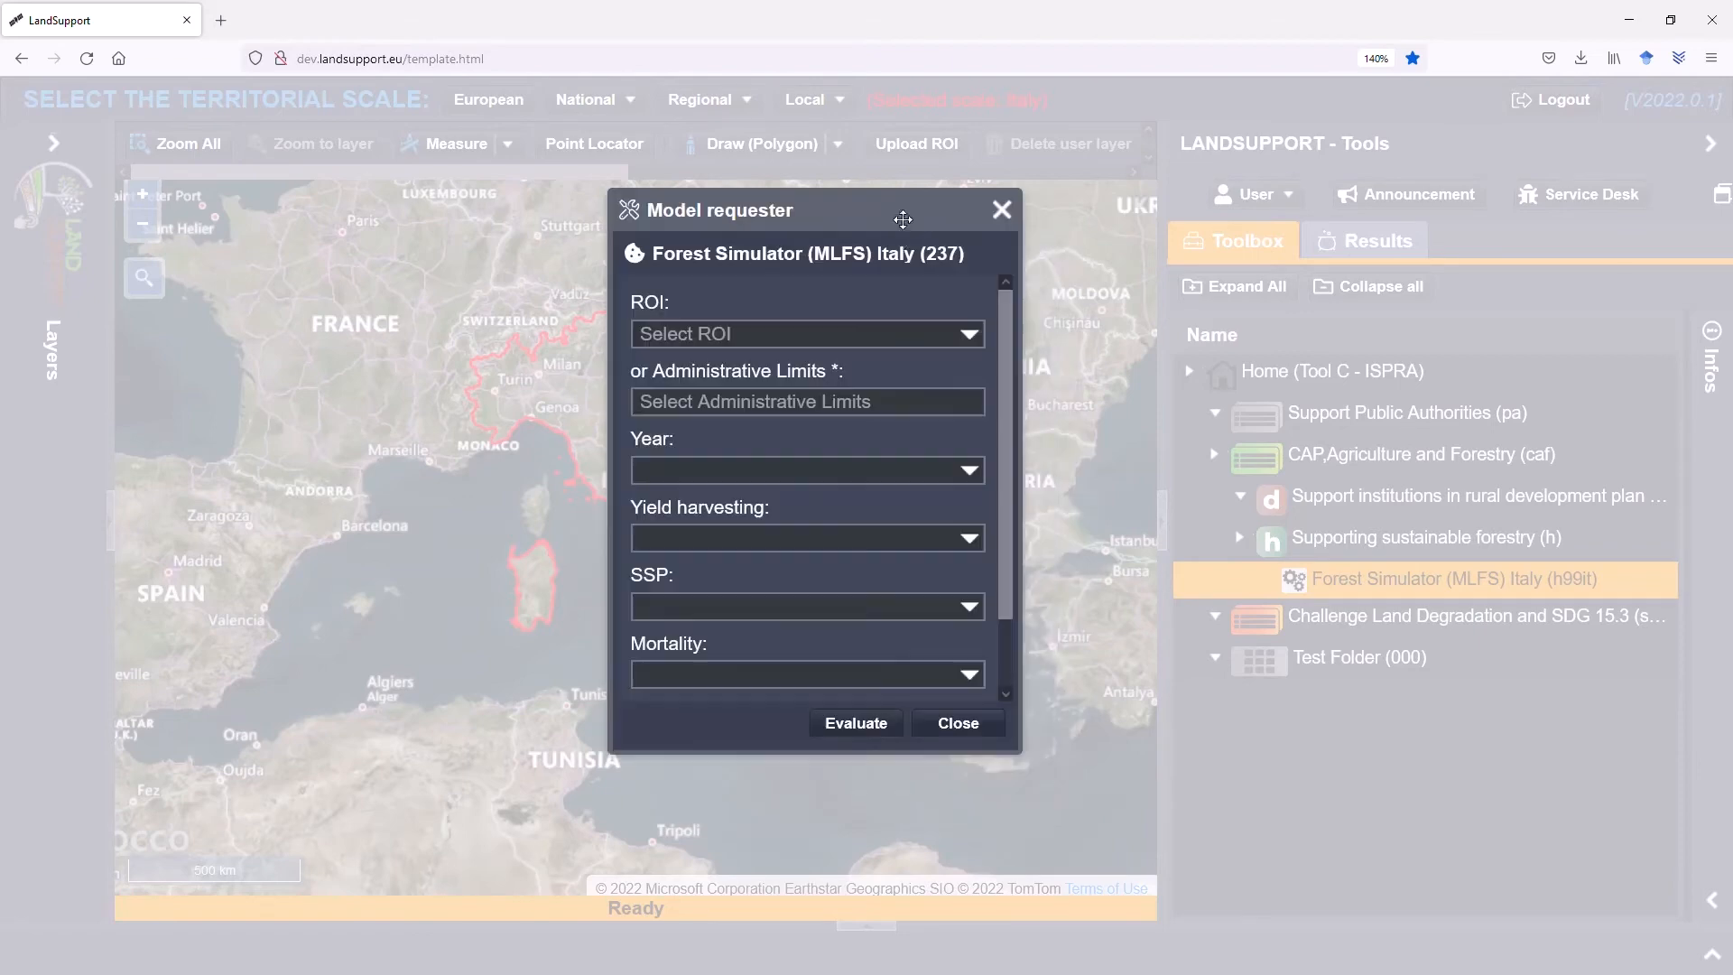
pyautogui.click(973, 336)
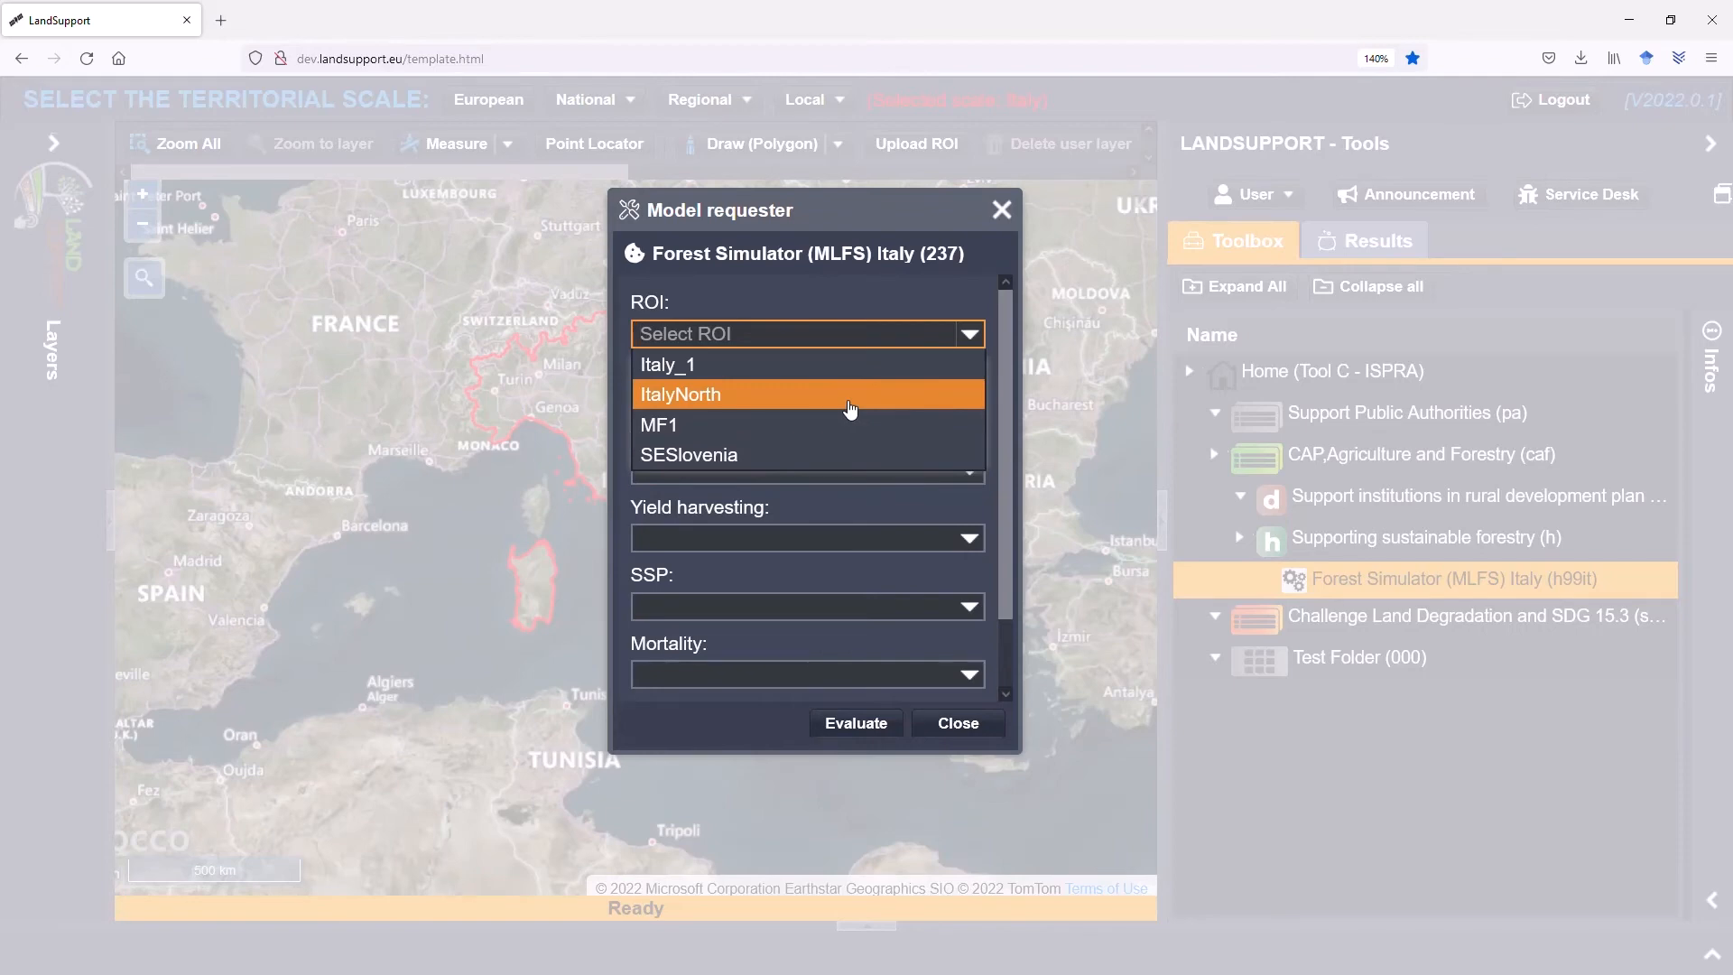
pyautogui.click(849, 408)
# - Set the simulation year to 2035, yield harvesting to 65% and the climate scenario to SSP 245
pyautogui.click(973, 469)
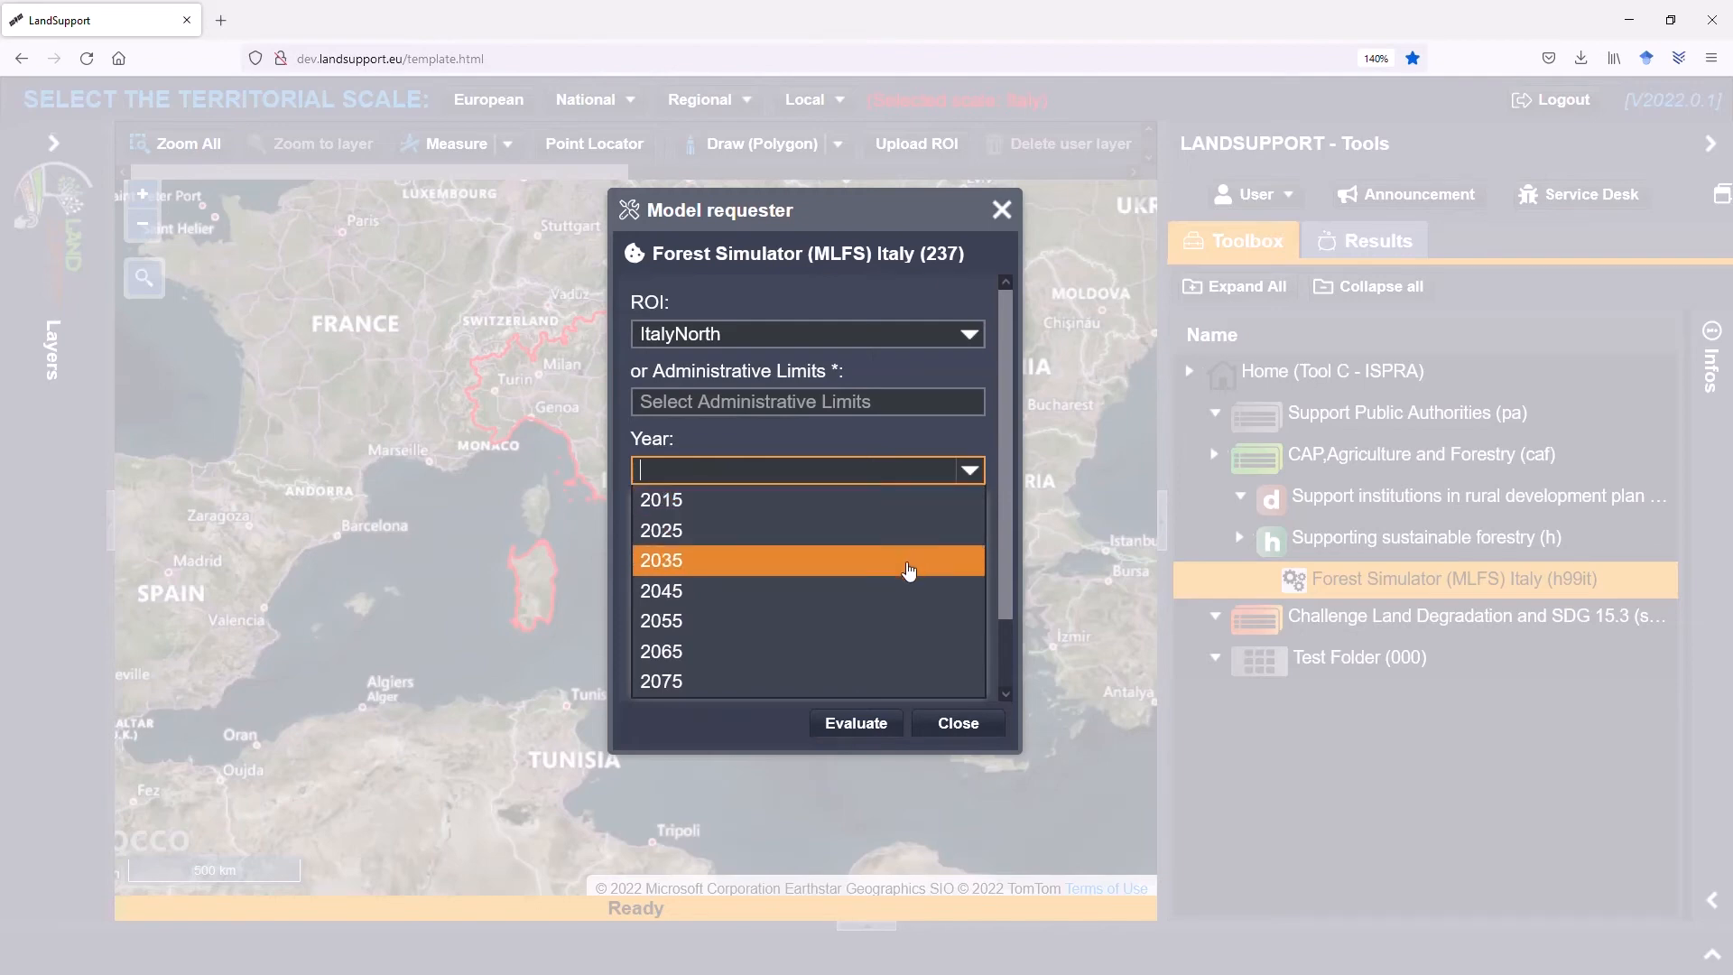
pyautogui.click(908, 569)
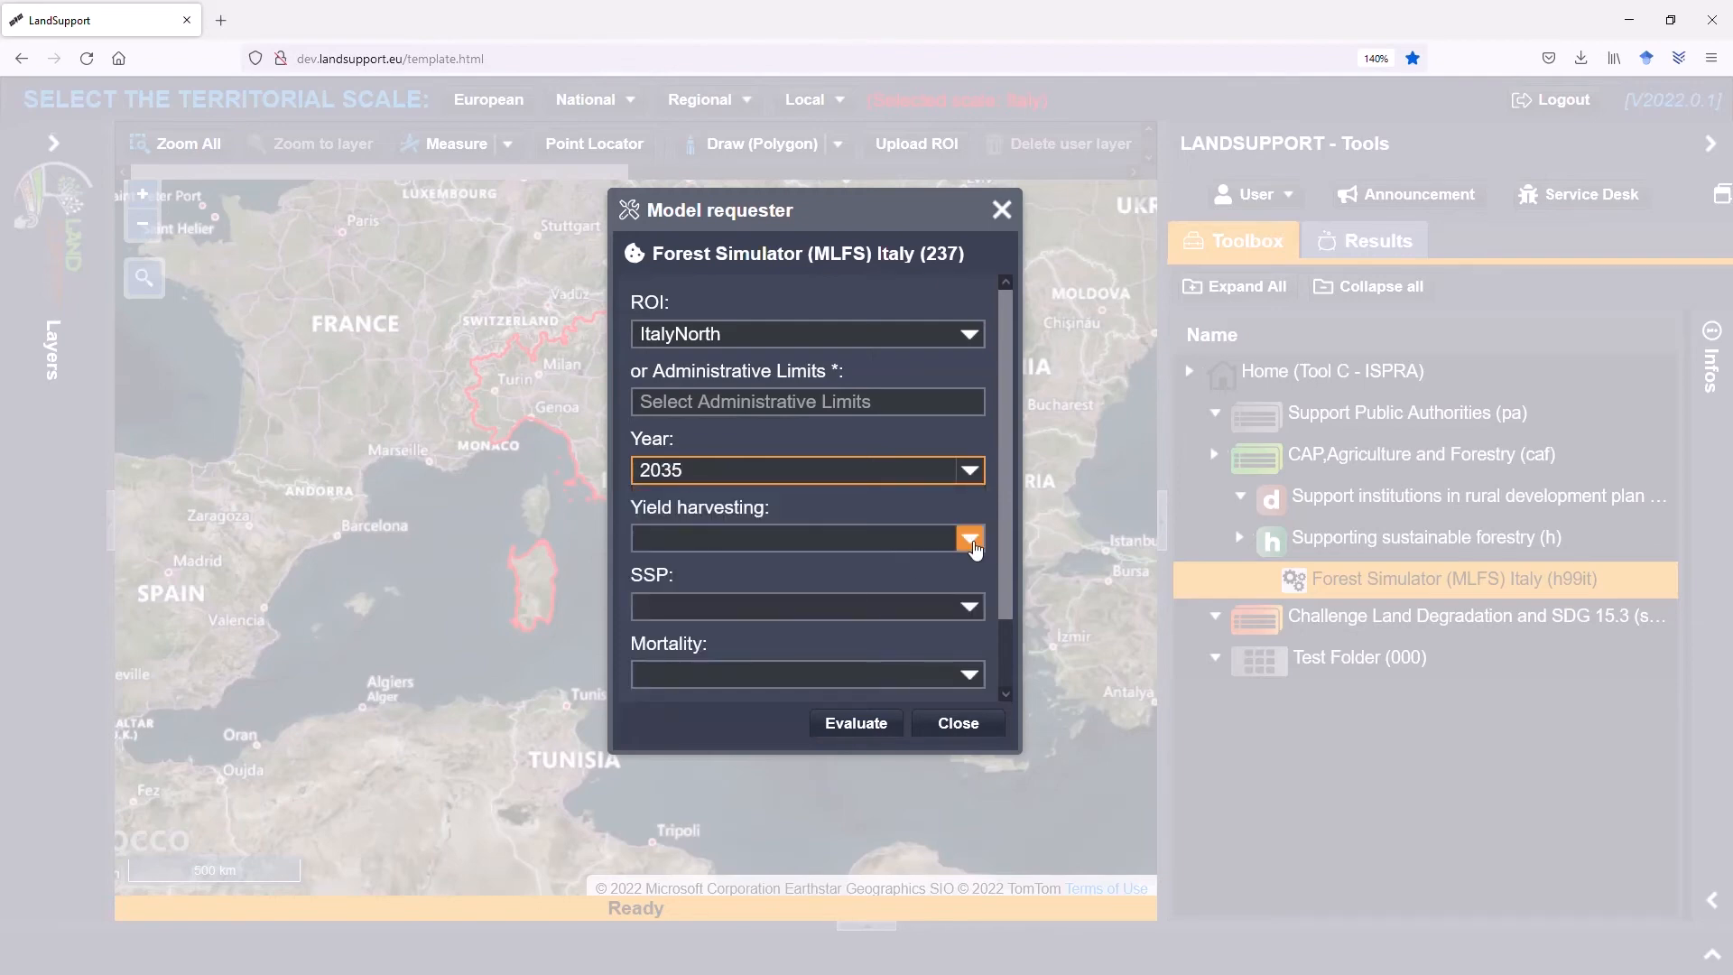
pyautogui.click(972, 543)
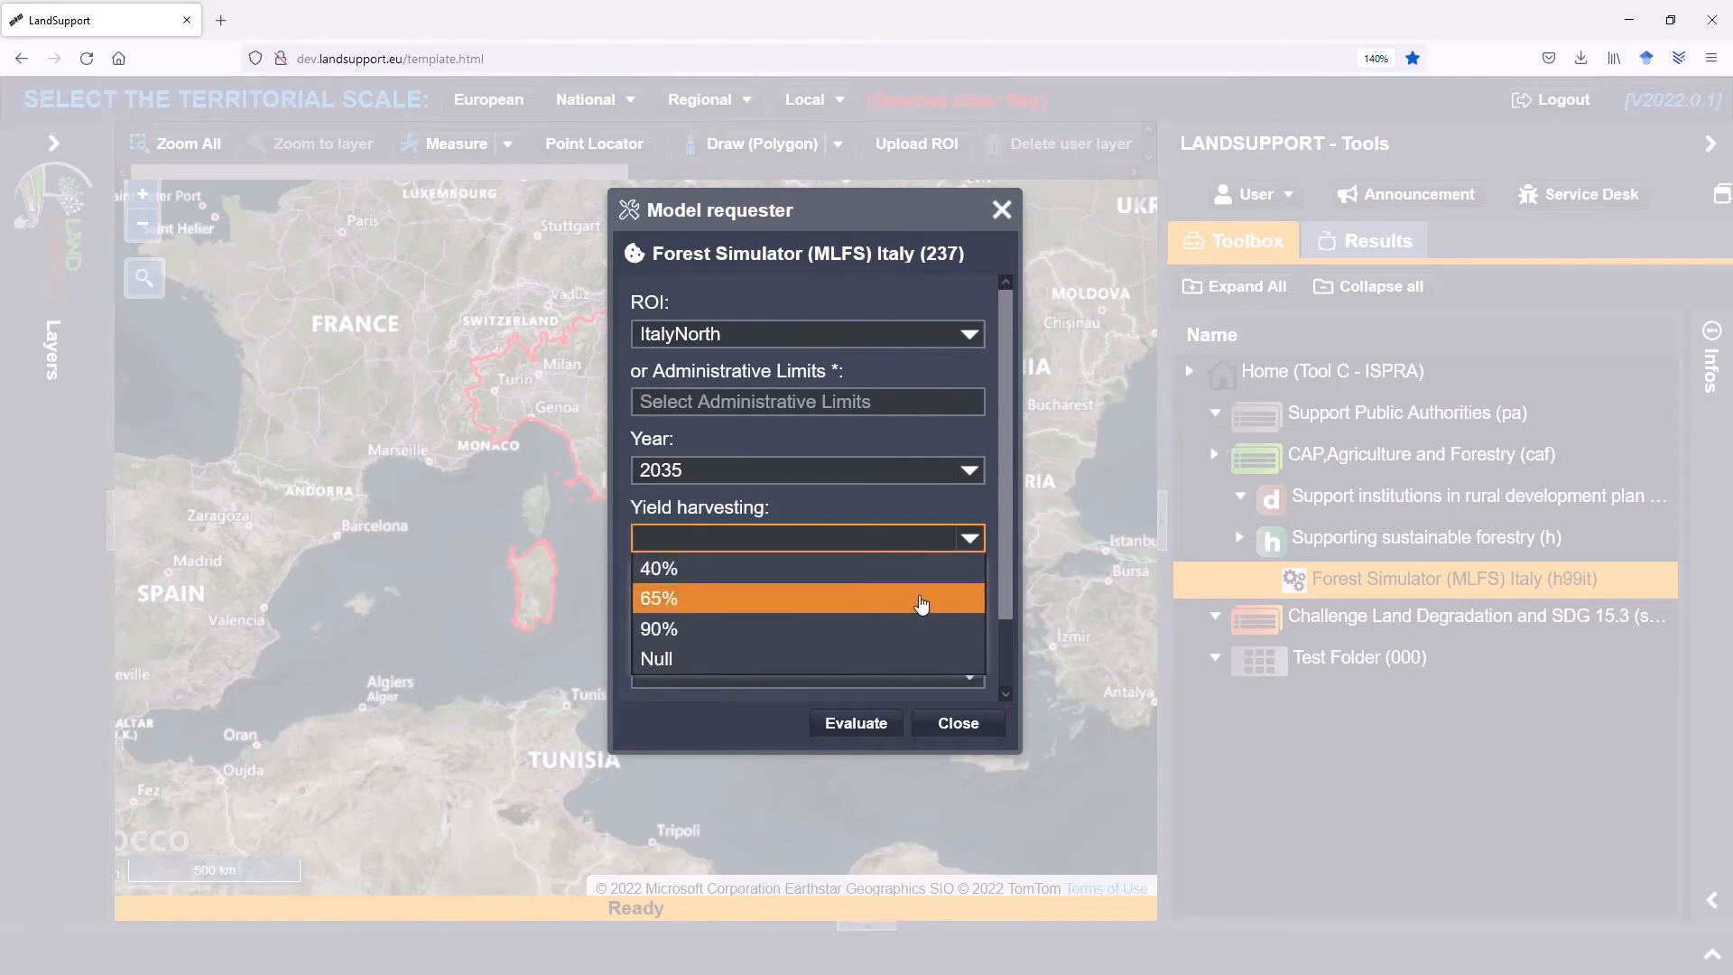
pyautogui.click(921, 604)
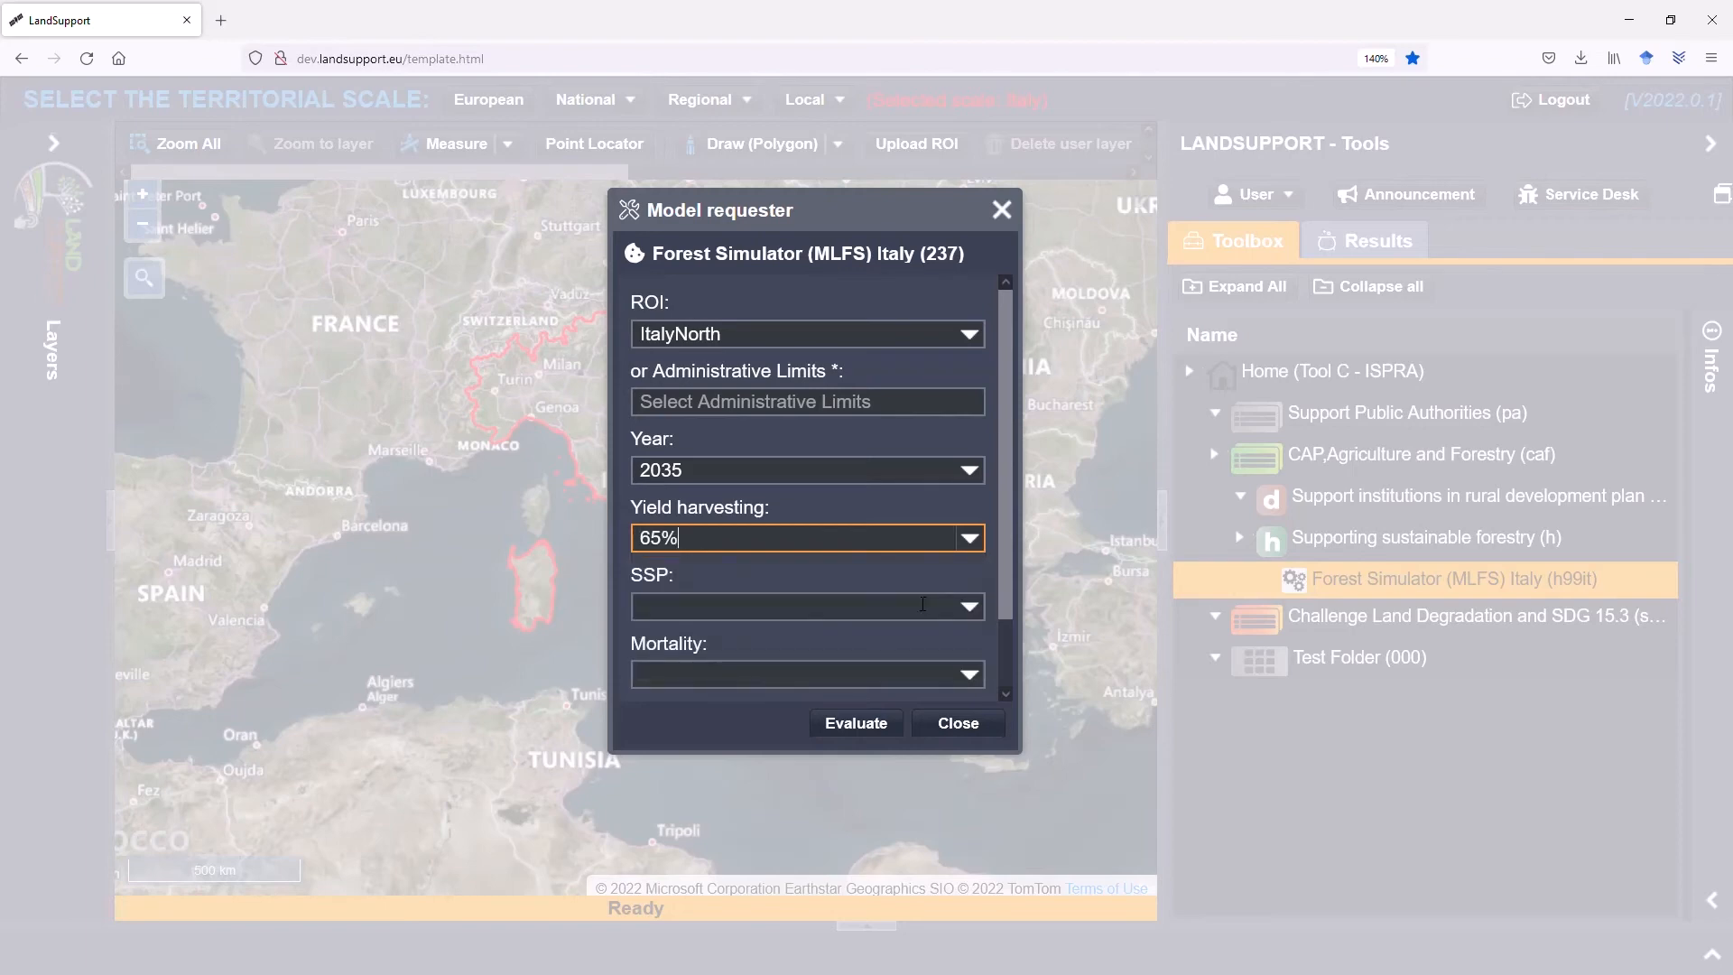
pyautogui.click(969, 608)
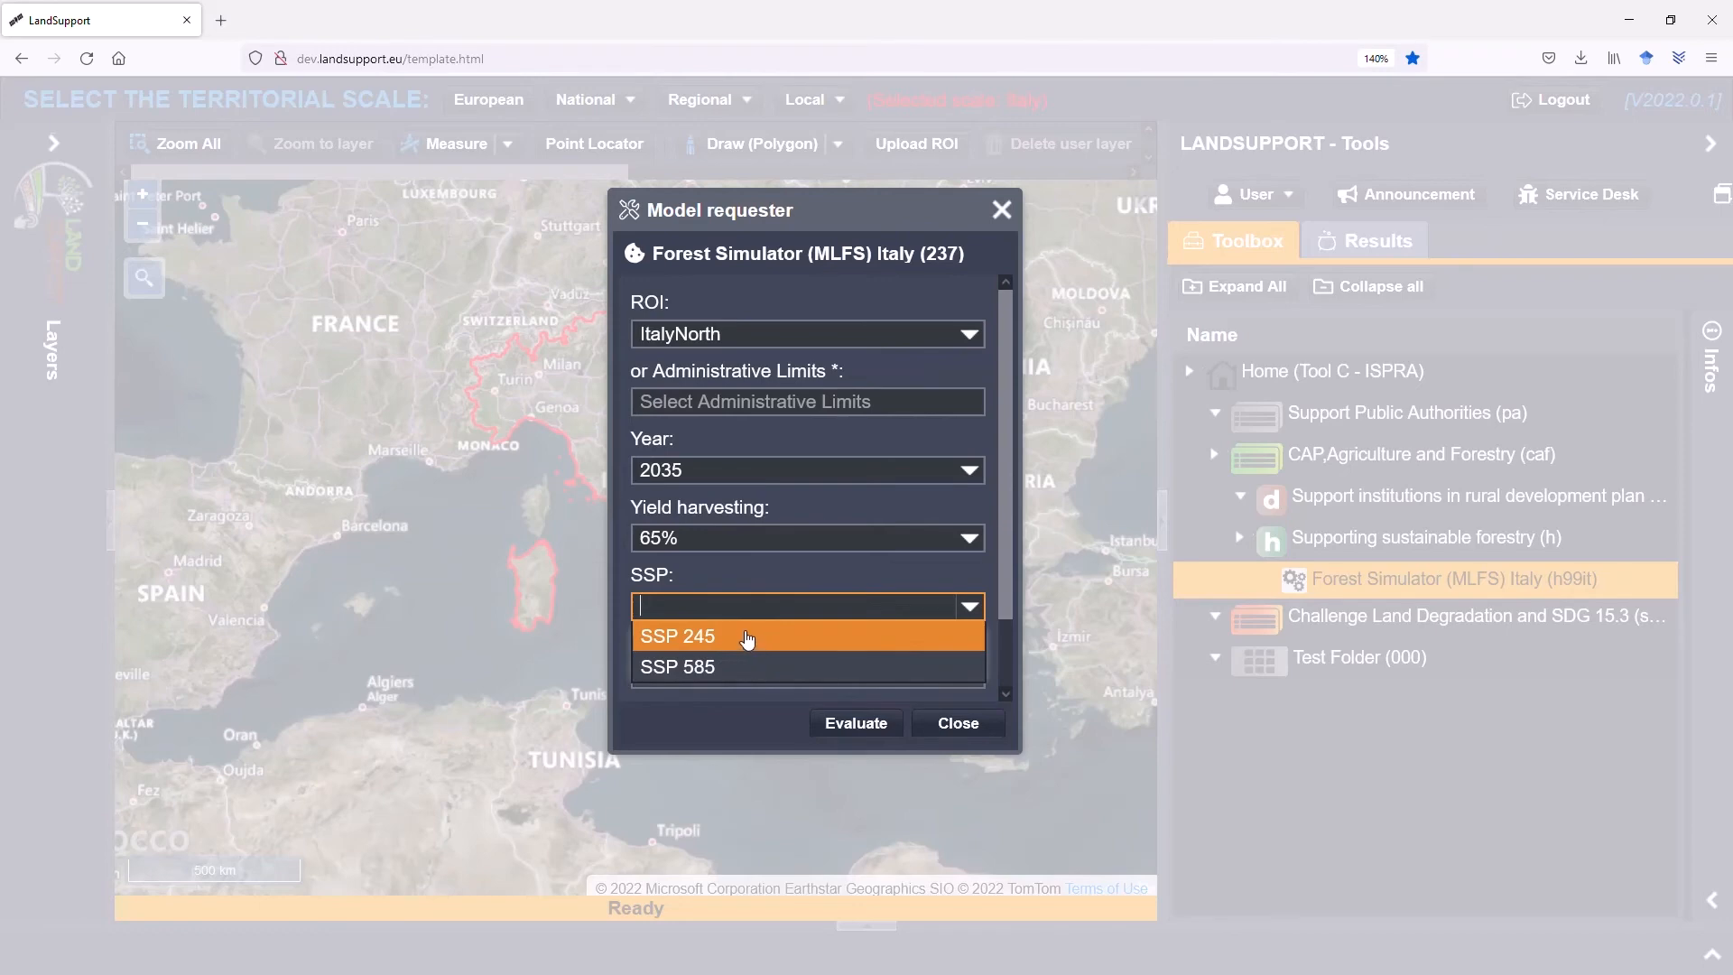
pyautogui.click(752, 643)
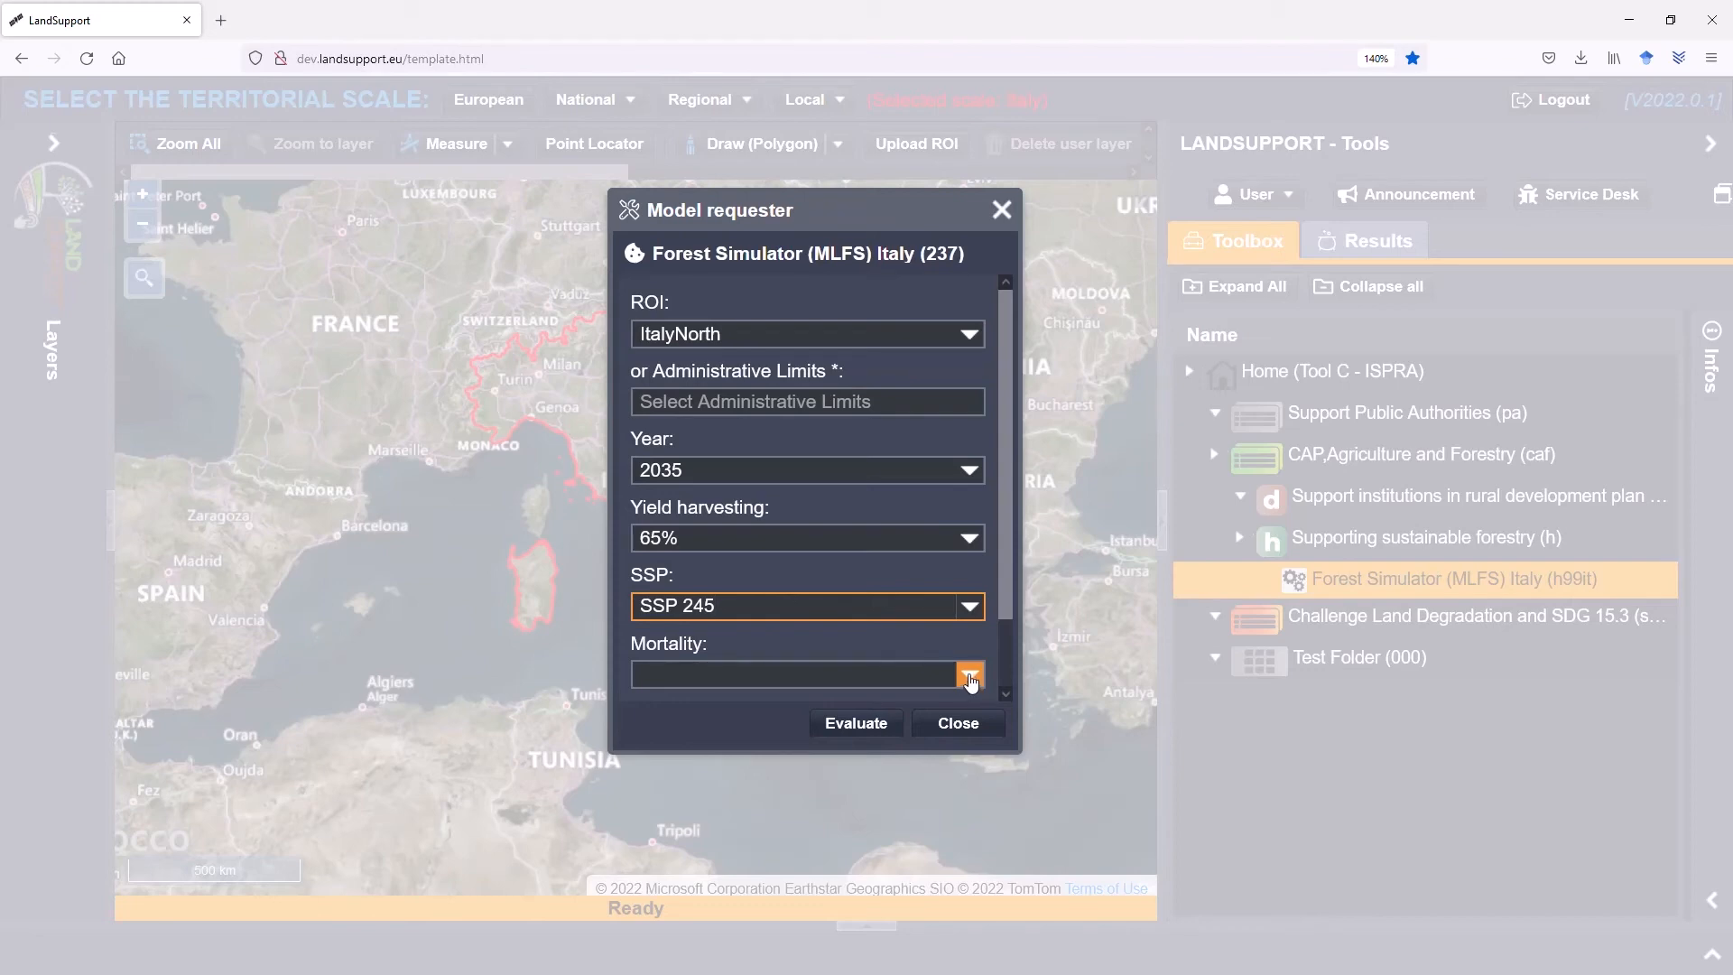
# - Set mortality to 4% and thinning to 40%, then evaluate the model and dismiss the run notice
pyautogui.click(970, 677)
pyautogui.moveTo(1007, 584); pyautogui.dragTo(1001, 691)
pyautogui.click(983, 612)
pyautogui.click(762, 666)
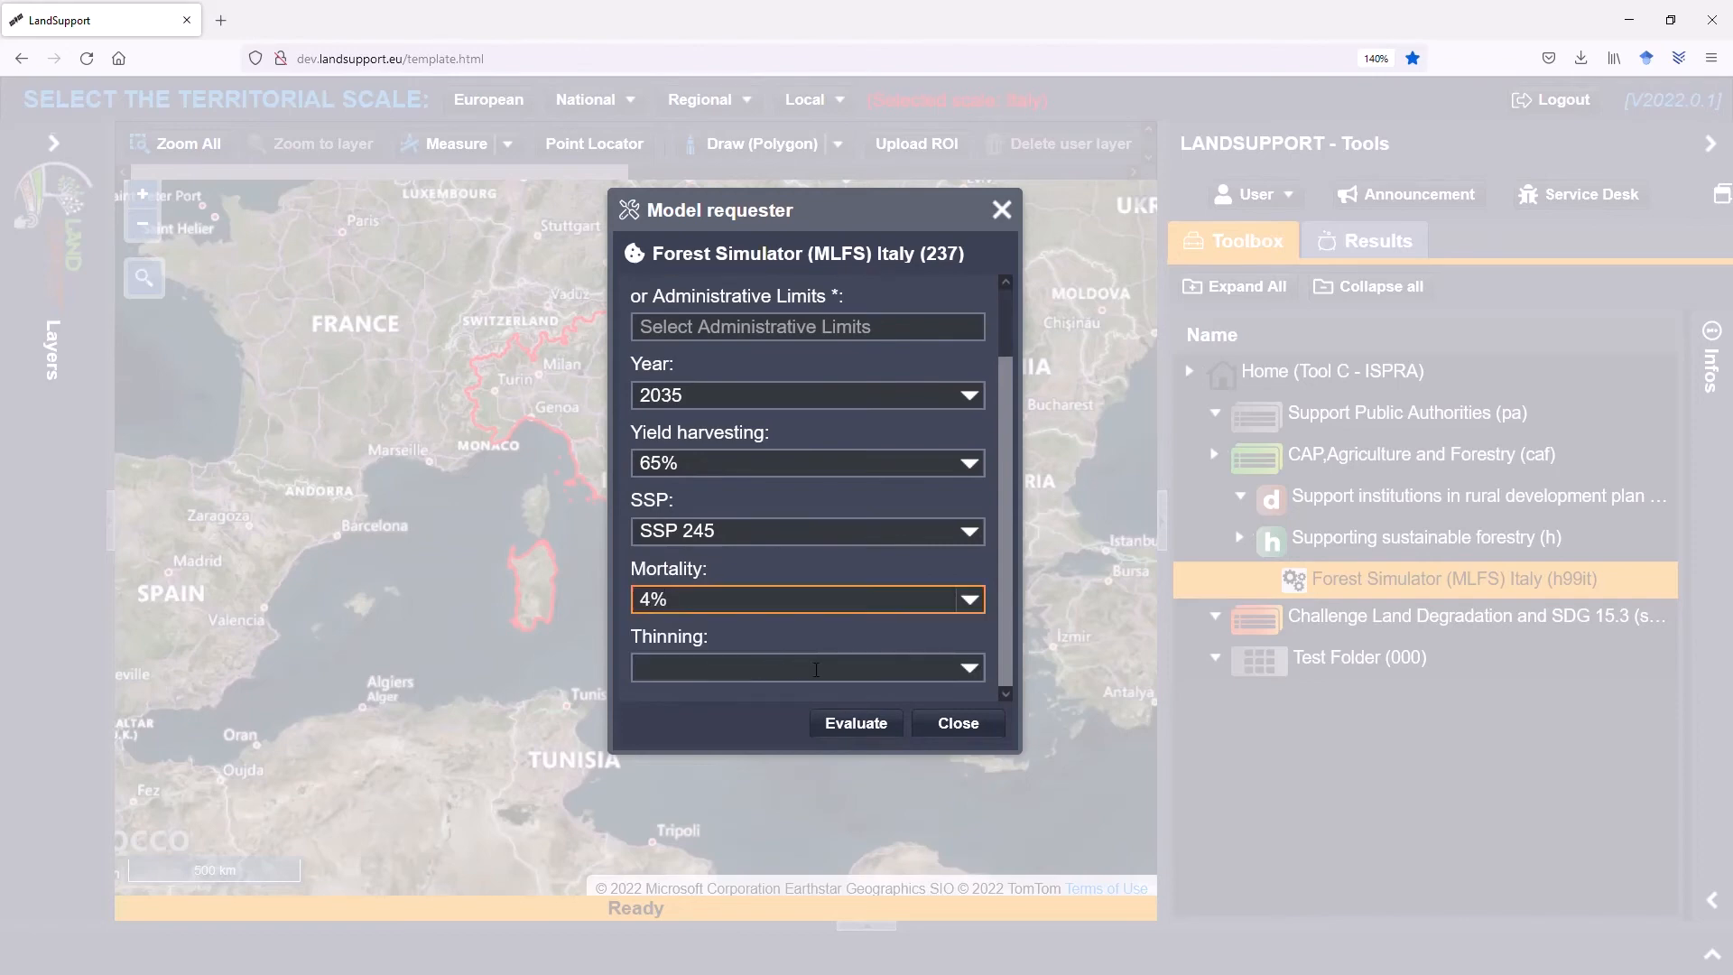
pyautogui.click(962, 668)
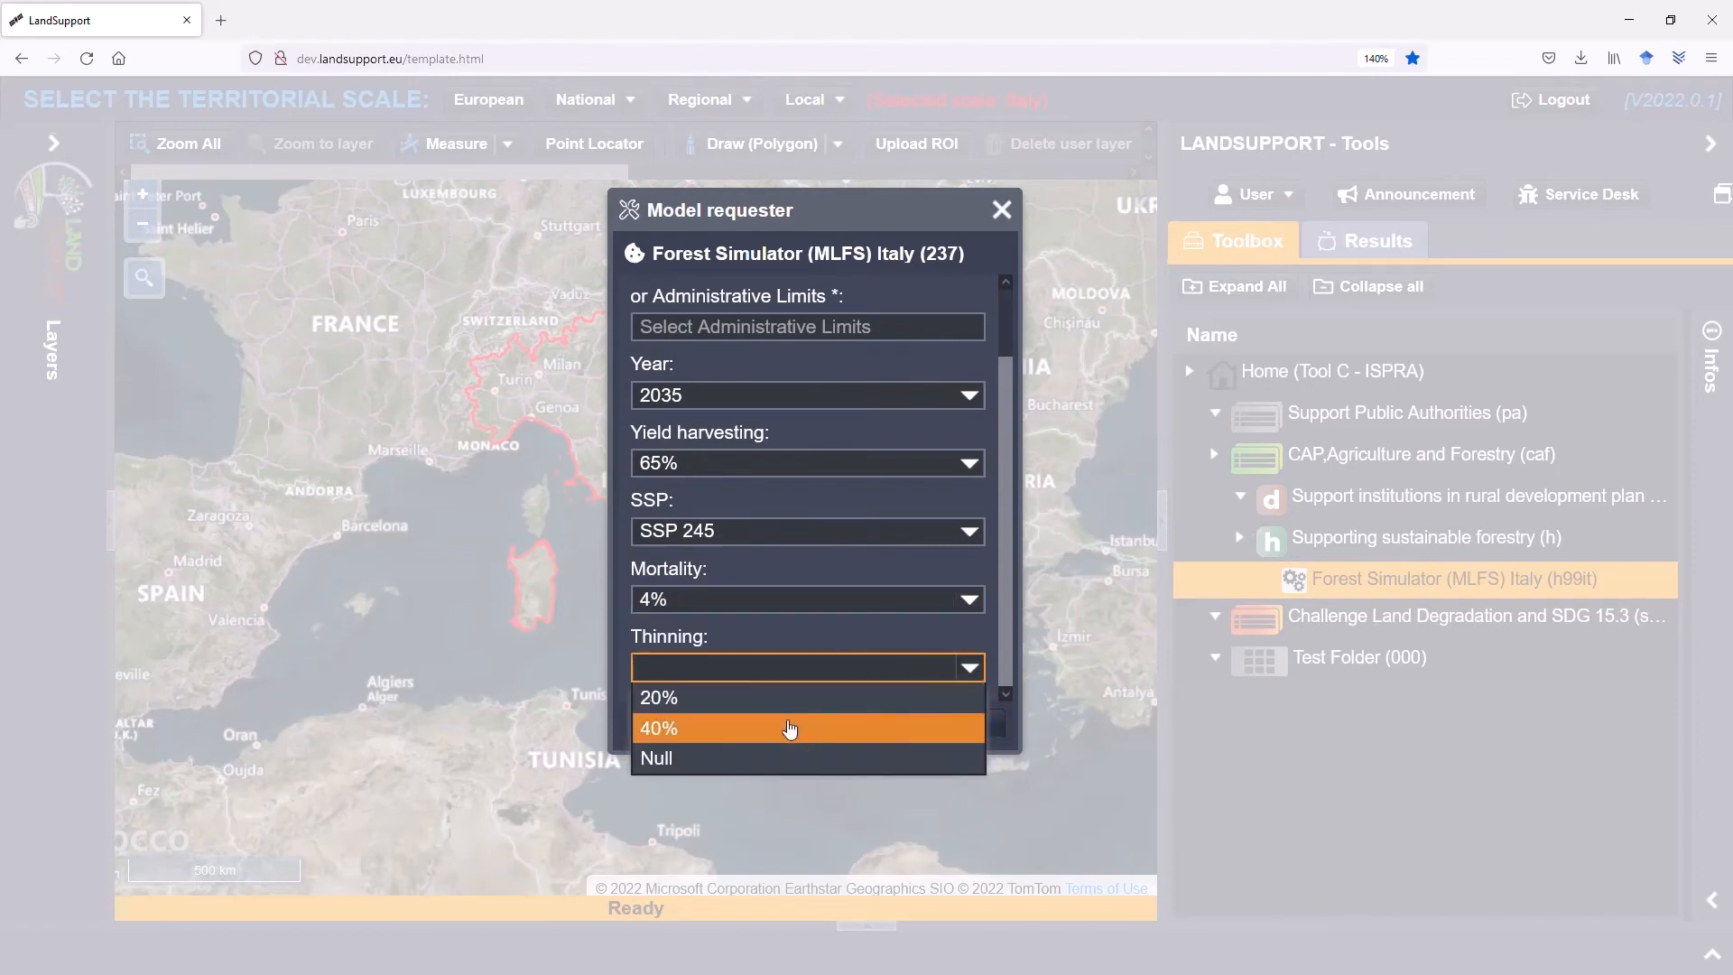
pyautogui.click(781, 735)
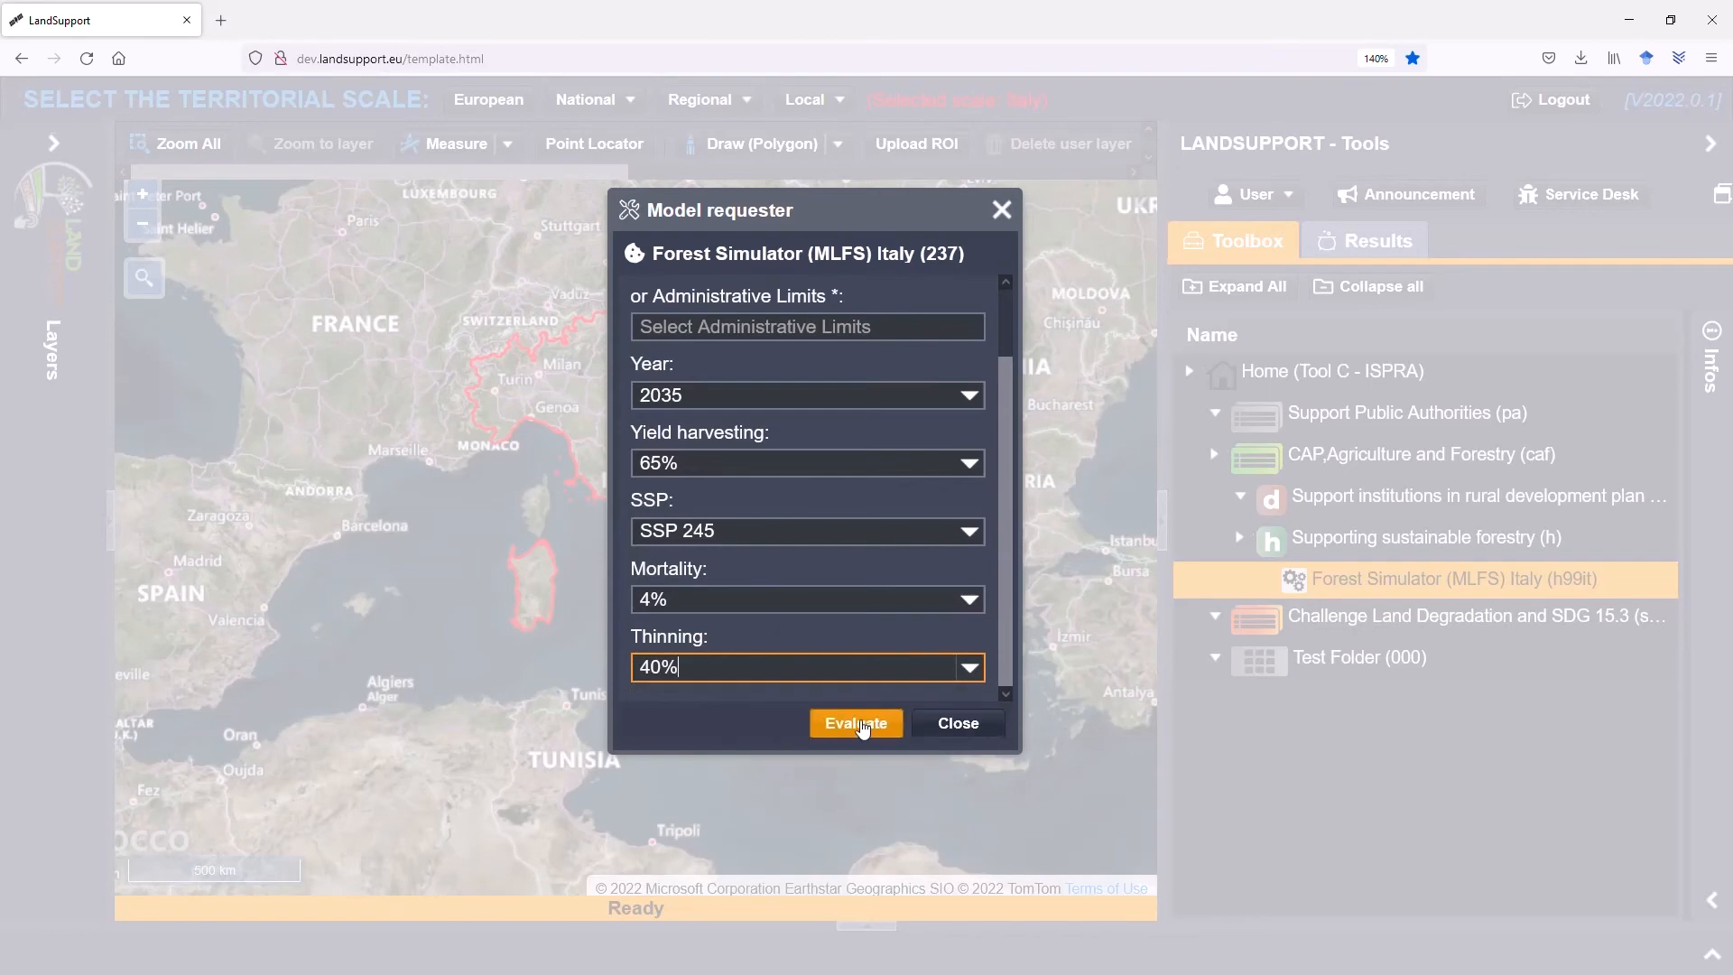
pyautogui.click(849, 727)
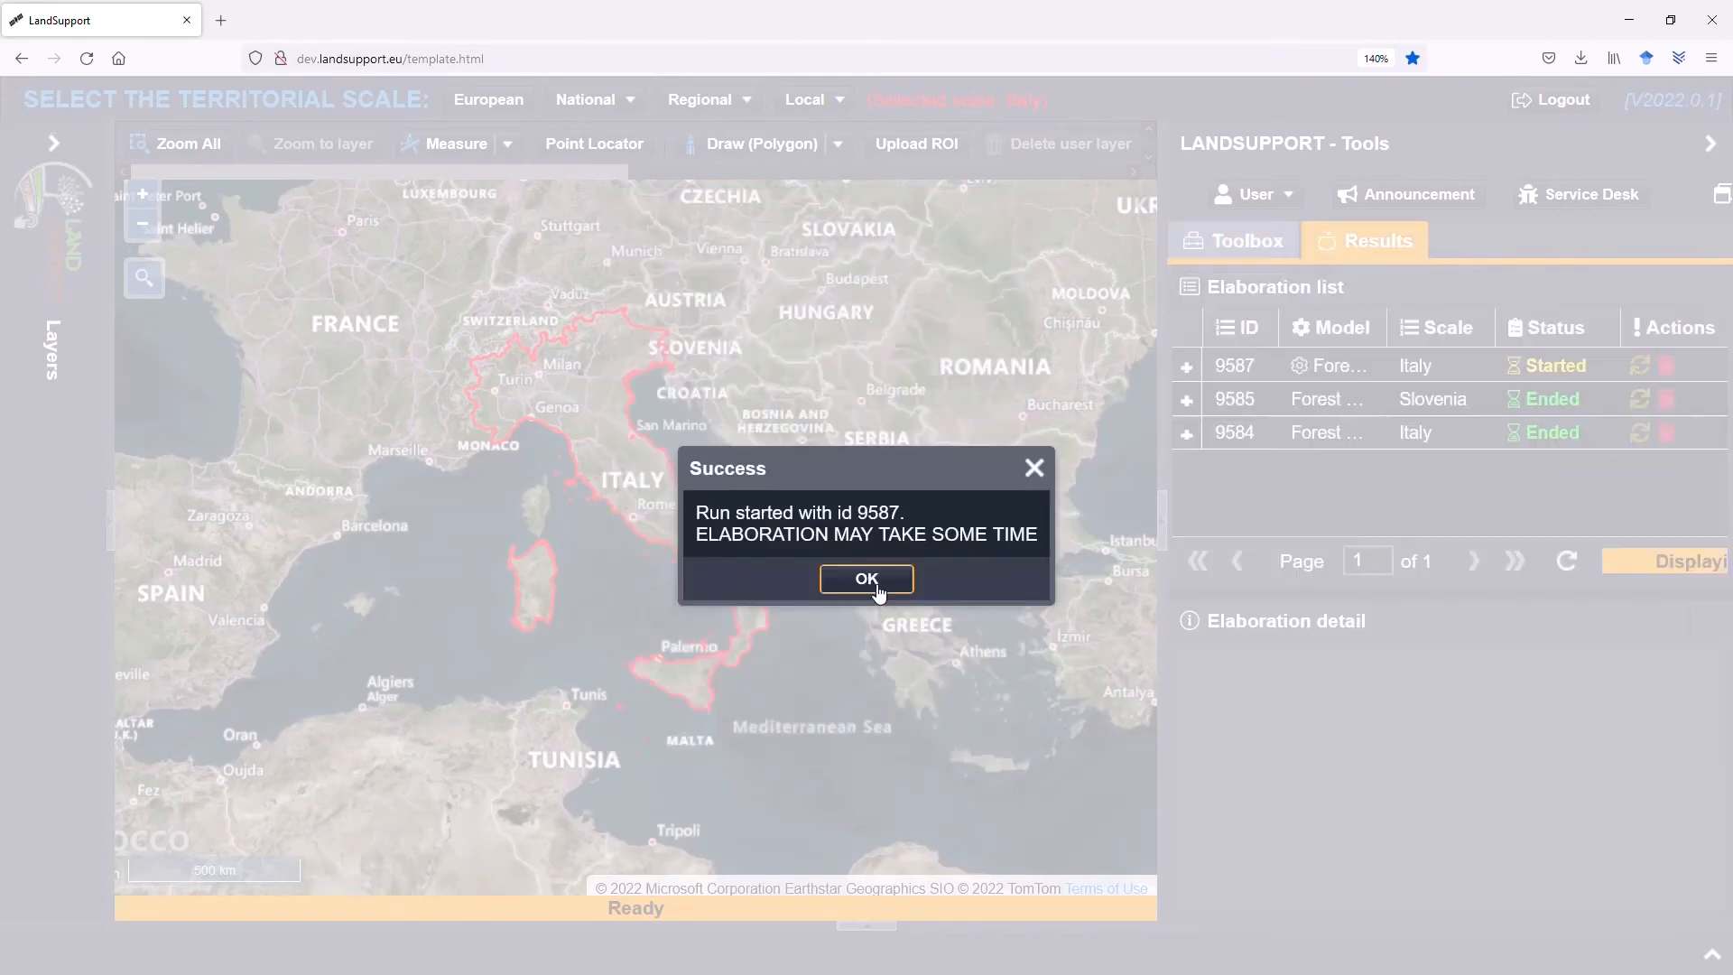
pyautogui.click(866, 579)
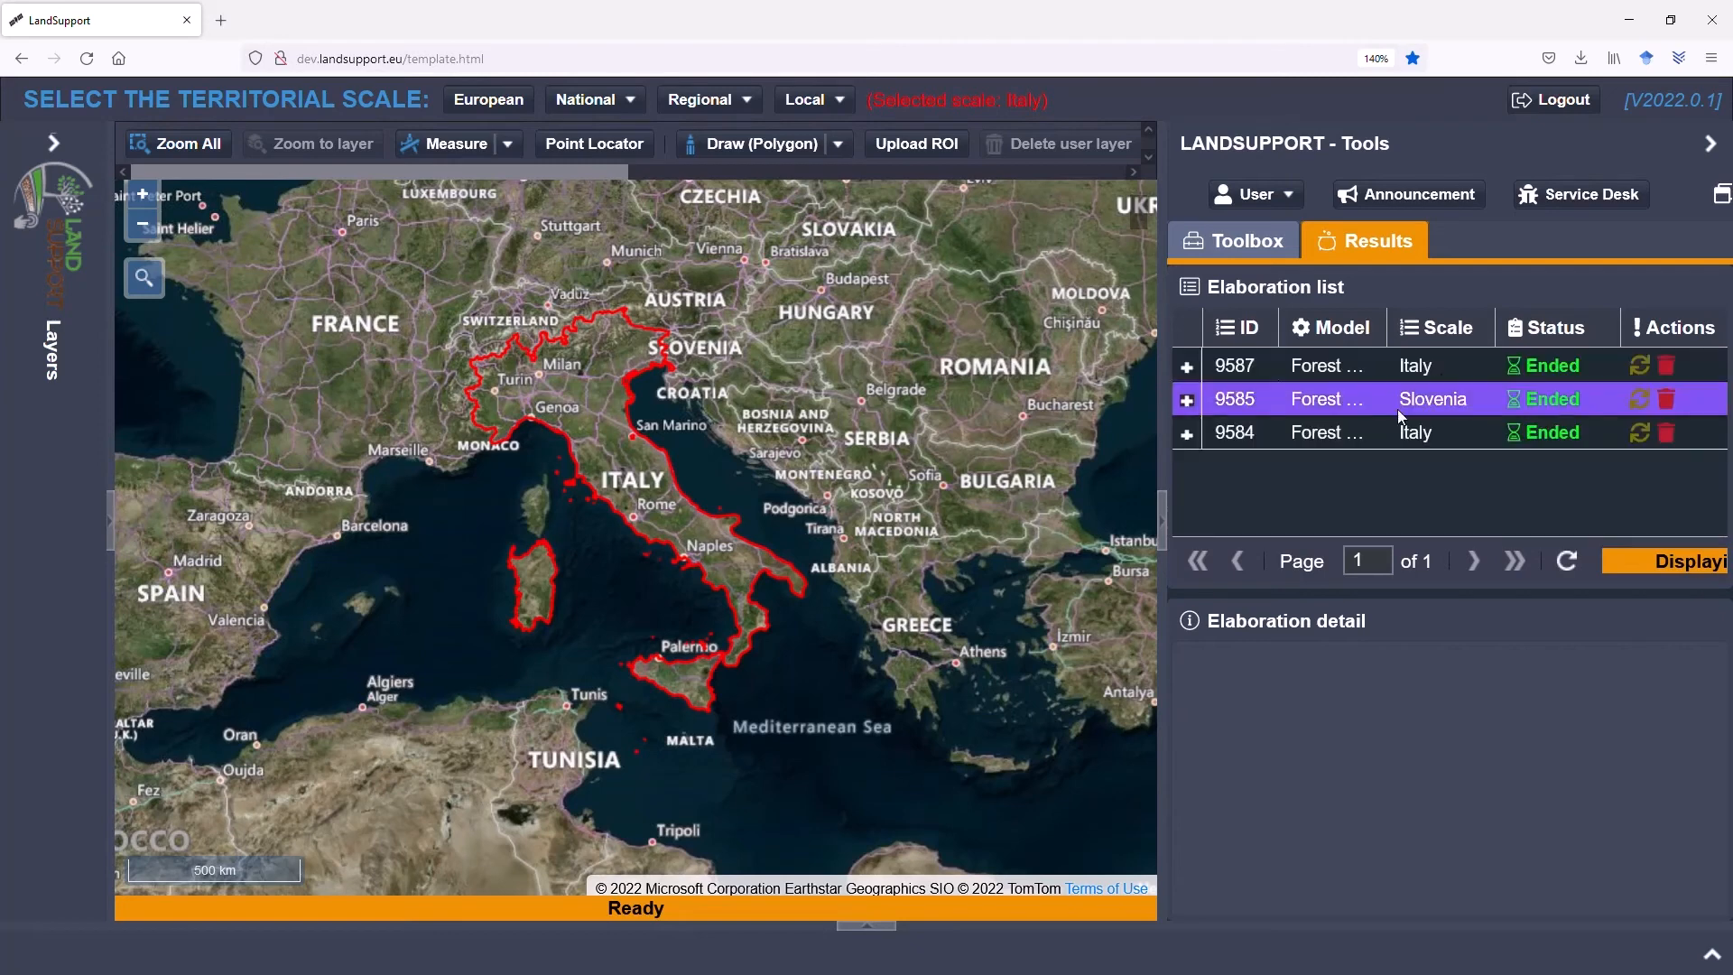
# - Examine Result Matrix 1 of the newest Italy run, widening its window to include the harvested volume column, and close it
pyautogui.click(1429, 367)
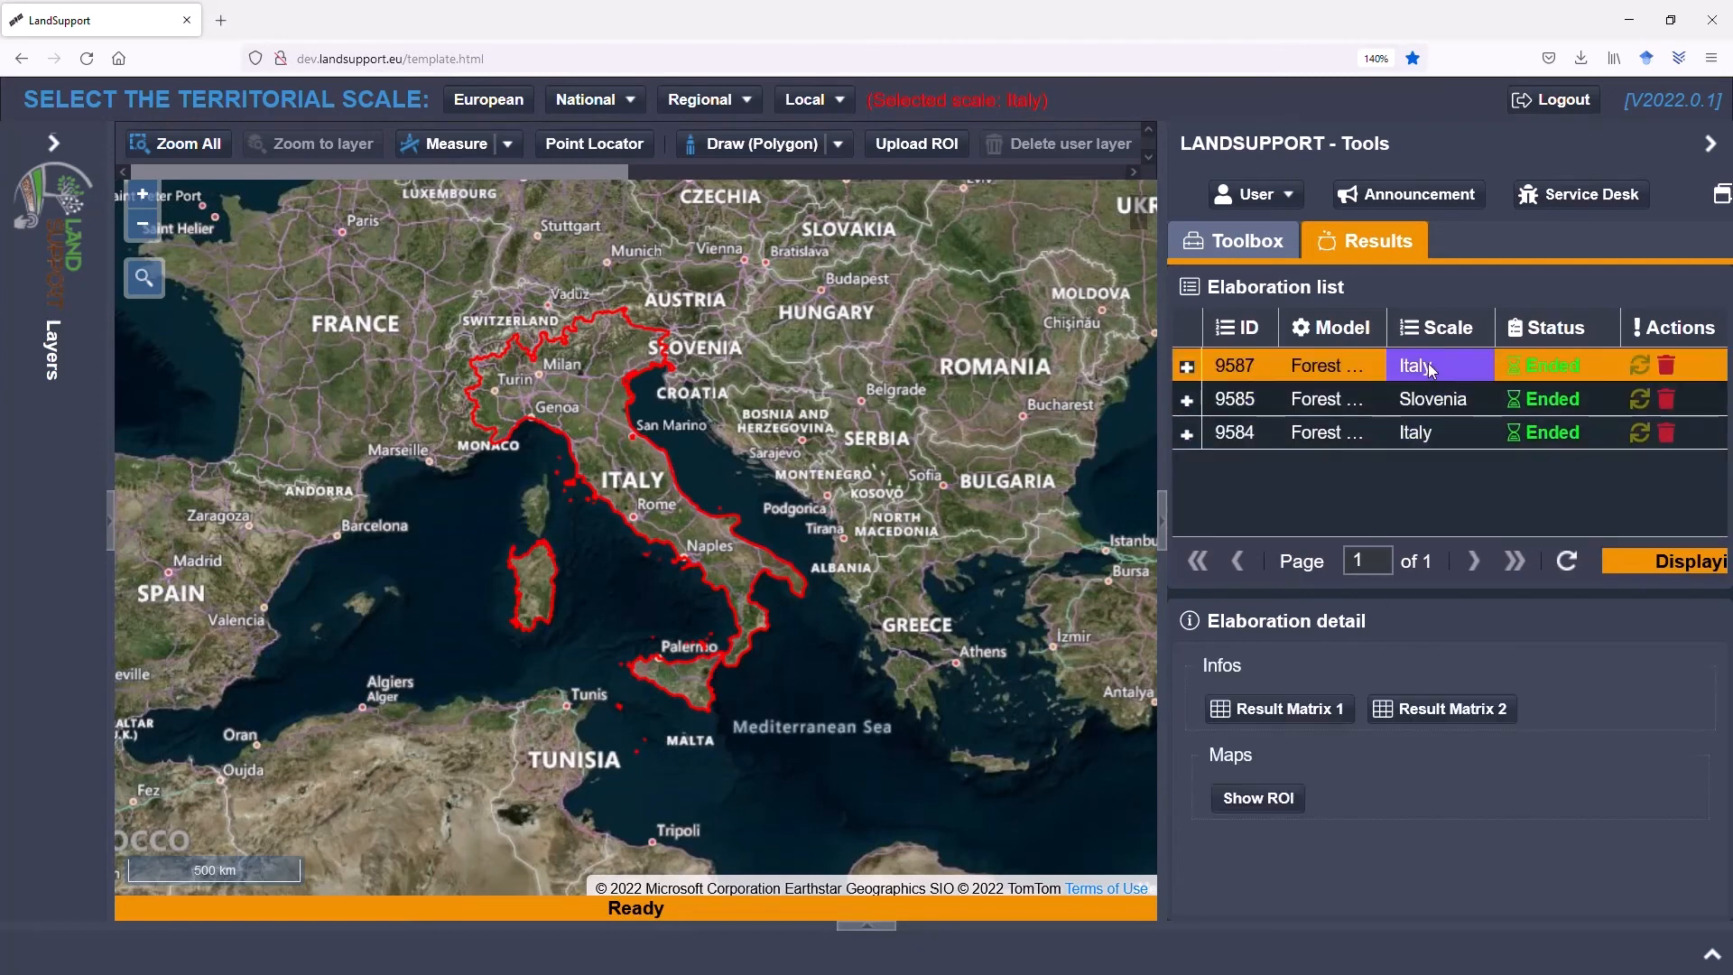
pyautogui.click(1281, 713)
pyautogui.moveTo(948, 185); pyautogui.dragTo(633, 112)
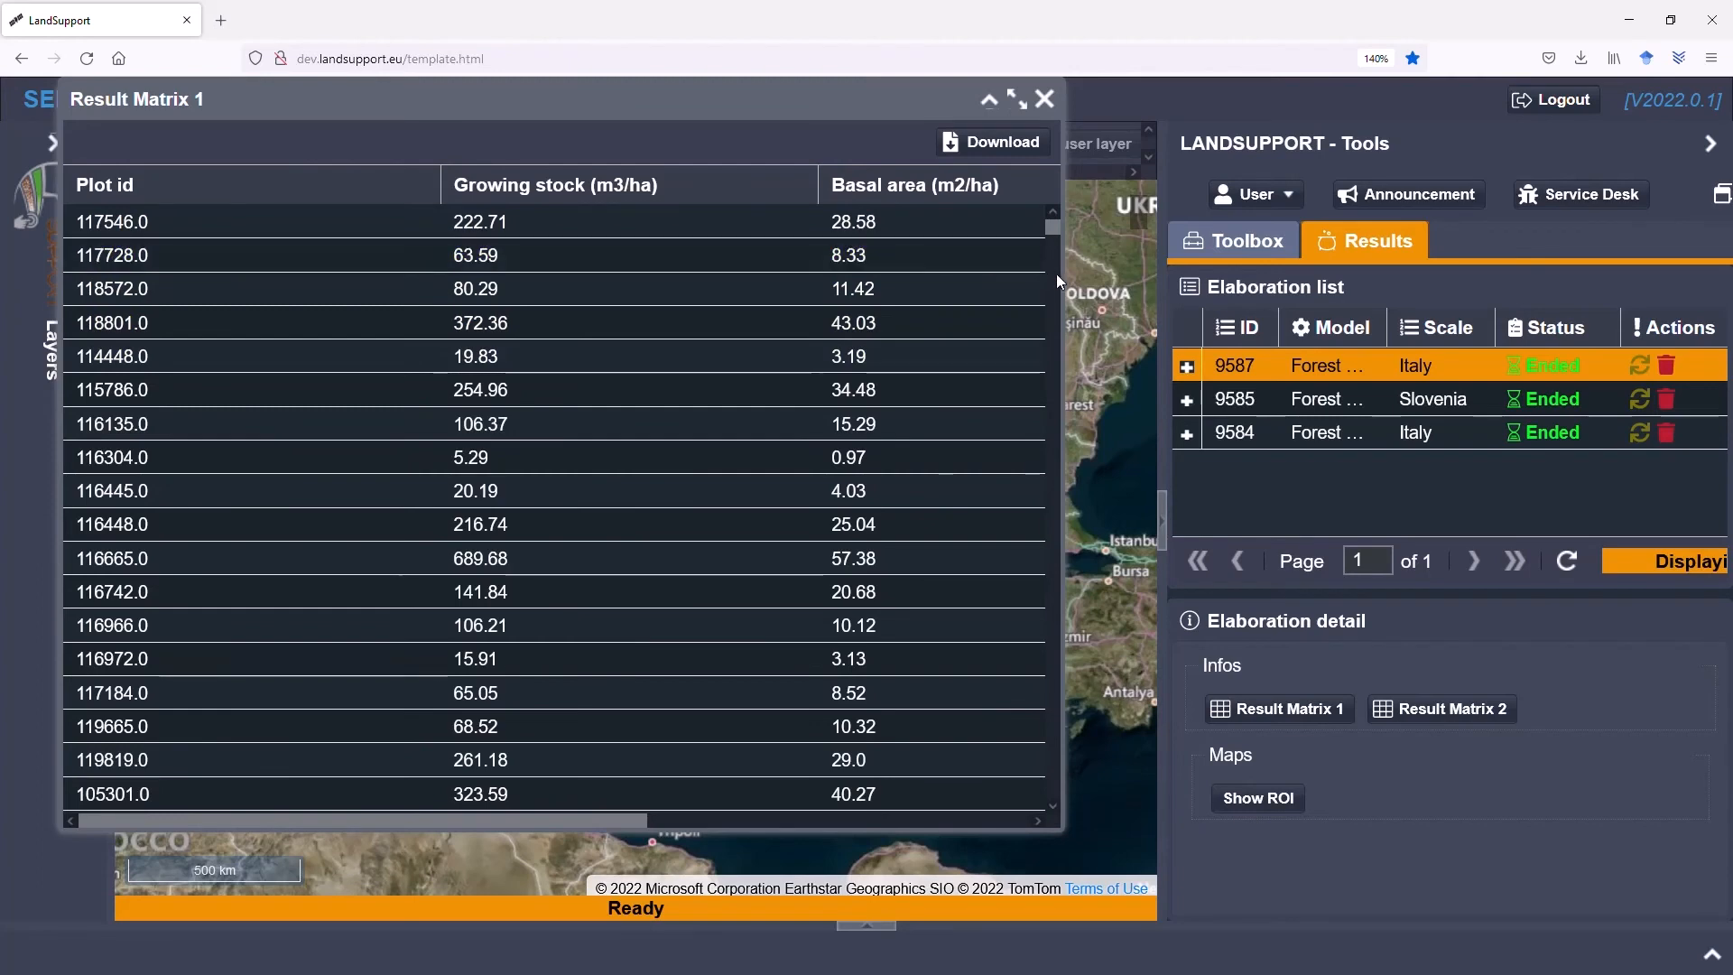
pyautogui.moveTo(1417, 300); pyautogui.dragTo(1418, 300)
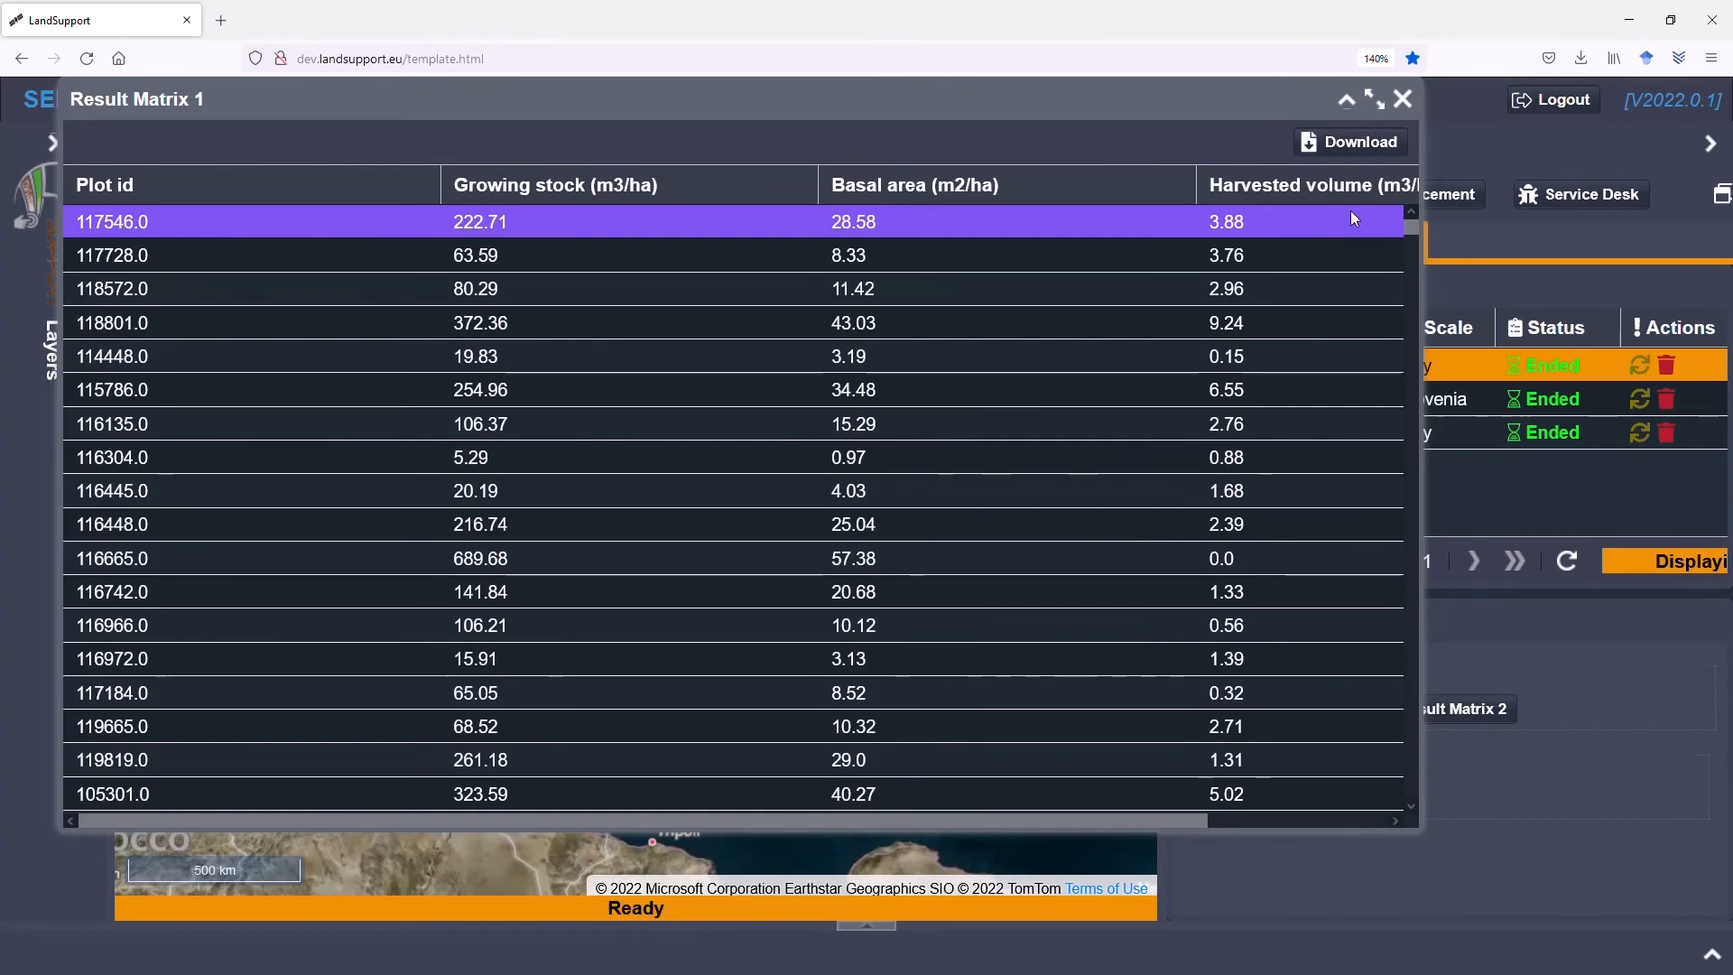
pyautogui.click(1402, 98)
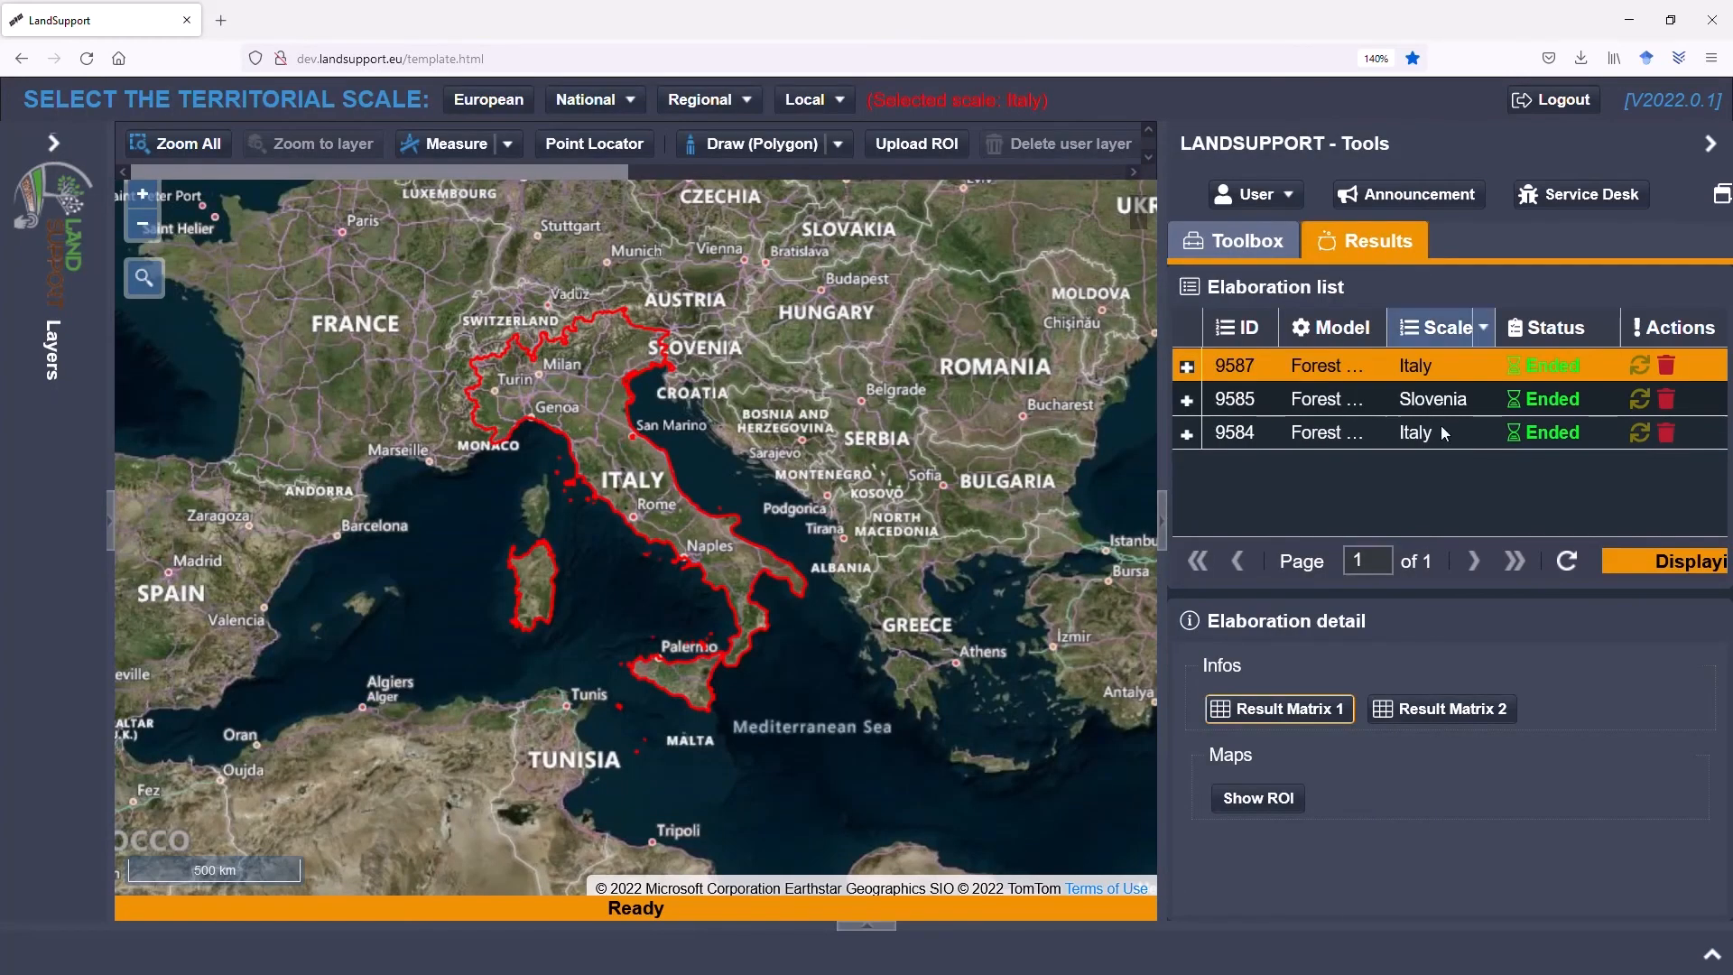
# - Examine the summary statistics in Result Matrix 2 of the same run, including harvested volume, and close the window
pyautogui.click(1436, 709)
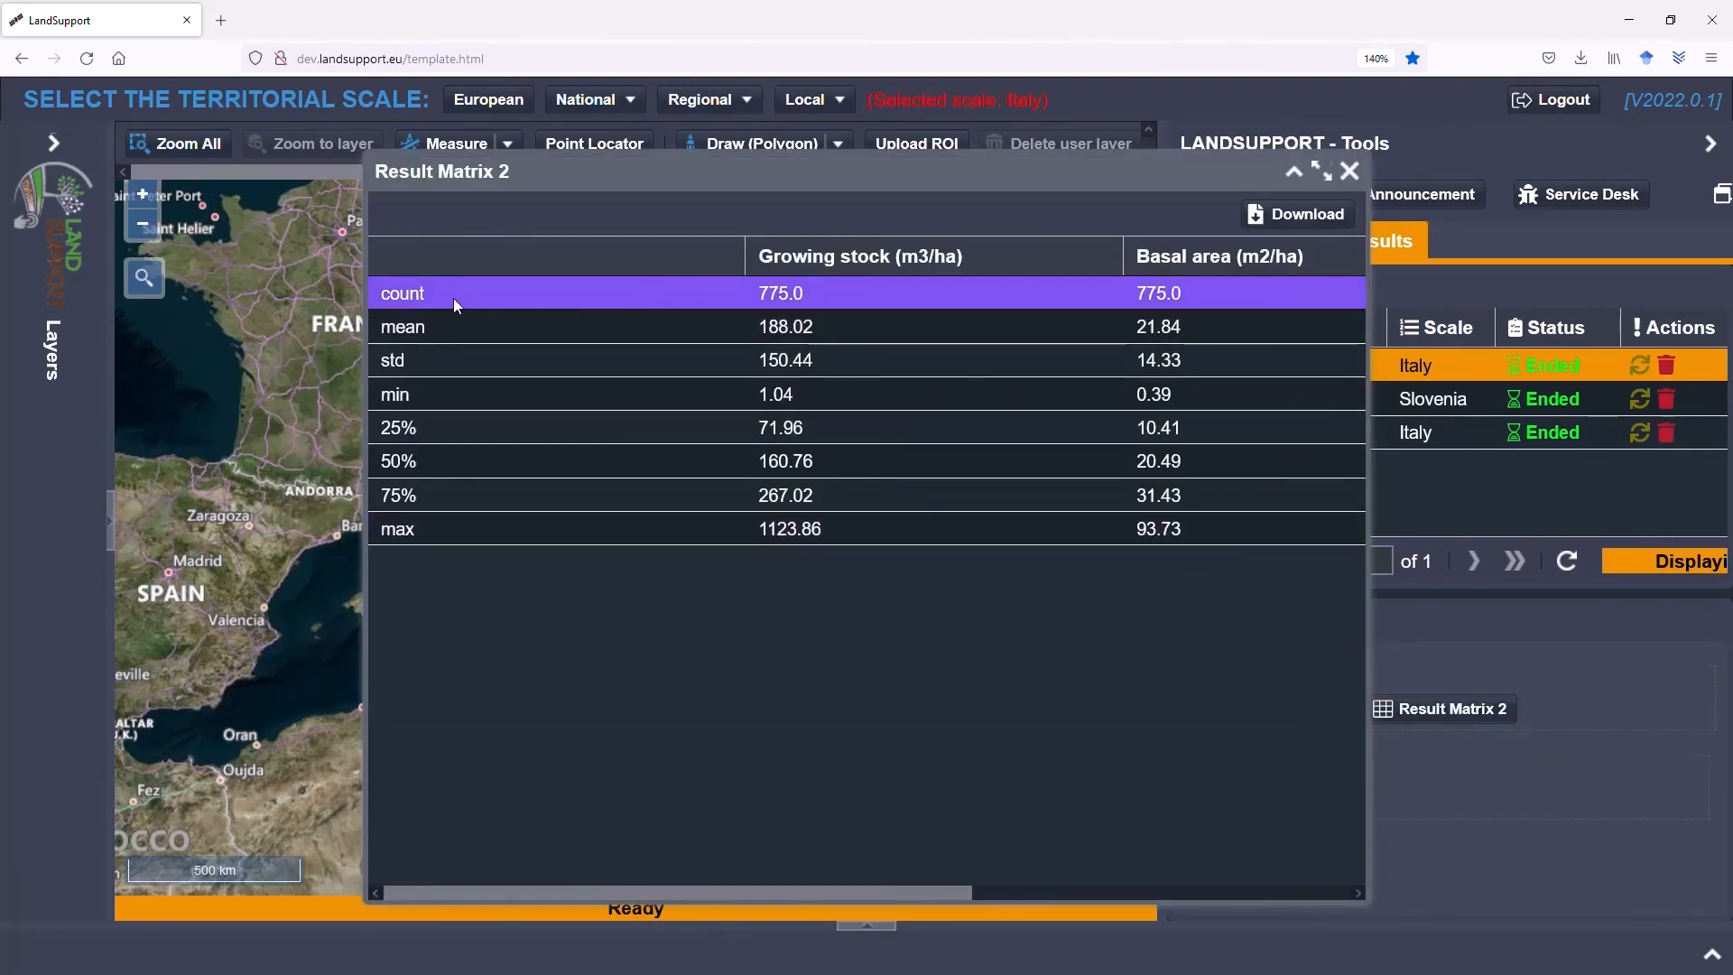
pyautogui.moveTo(665, 181); pyautogui.dragTo(419, 160)
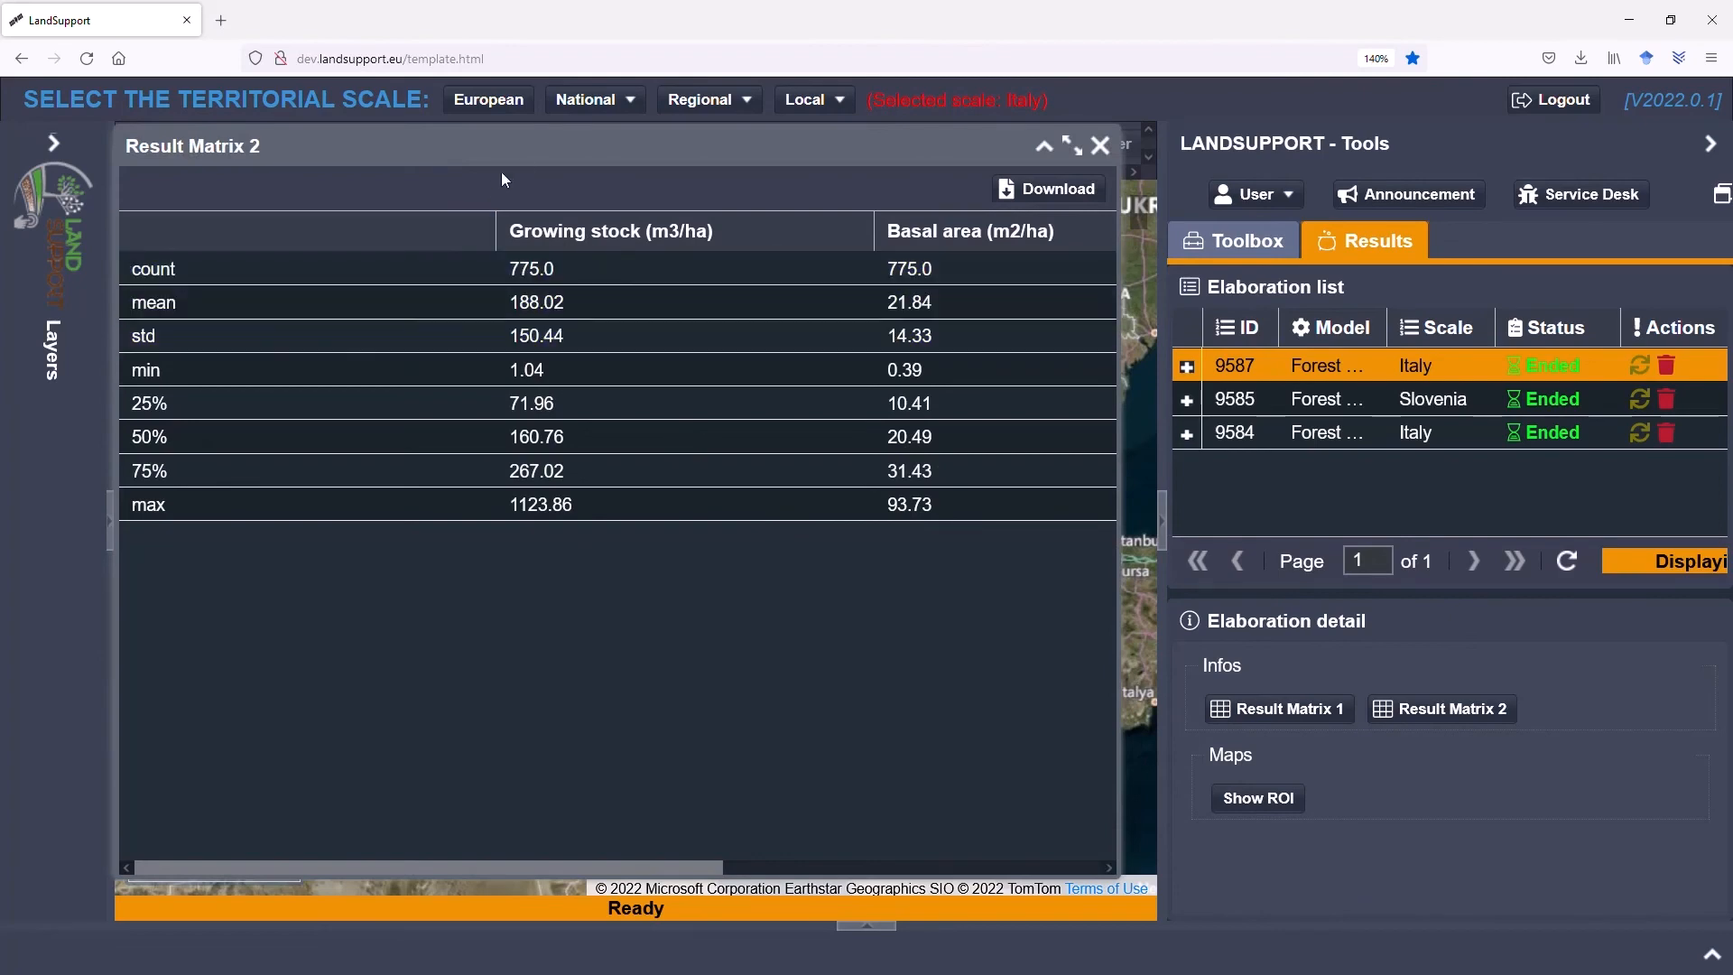
pyautogui.moveTo(526, 151); pyautogui.dragTo(634, 153)
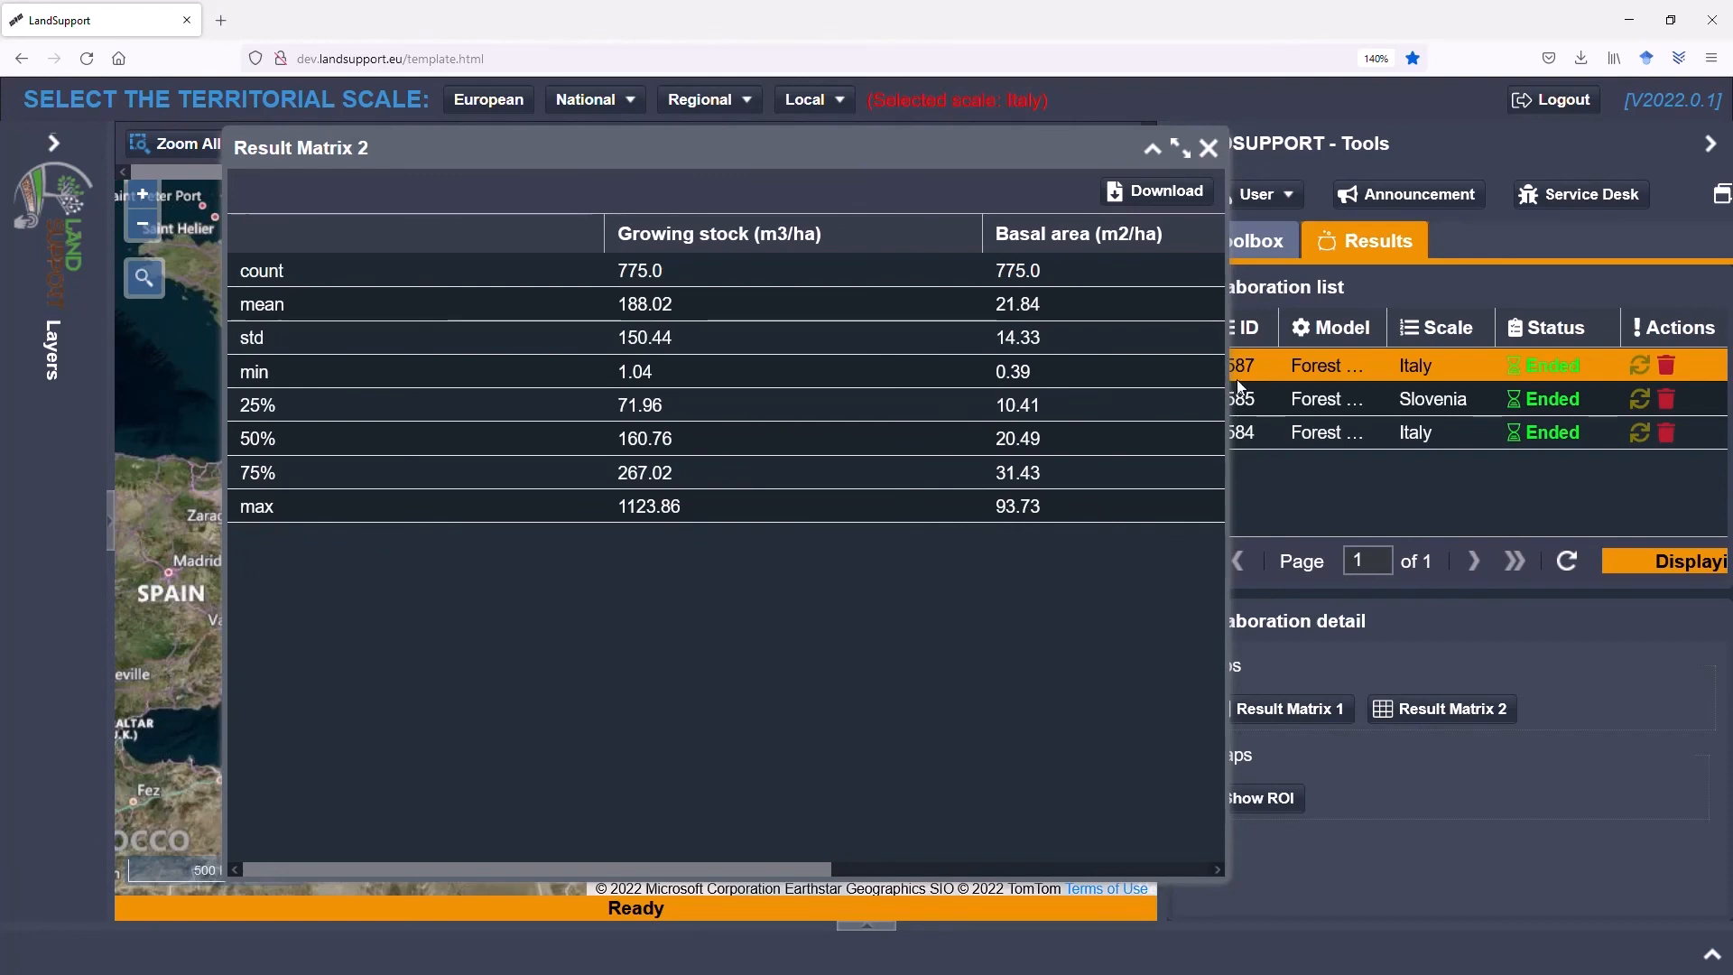
pyautogui.moveTo(1580, 372); pyautogui.dragTo(1580, 371)
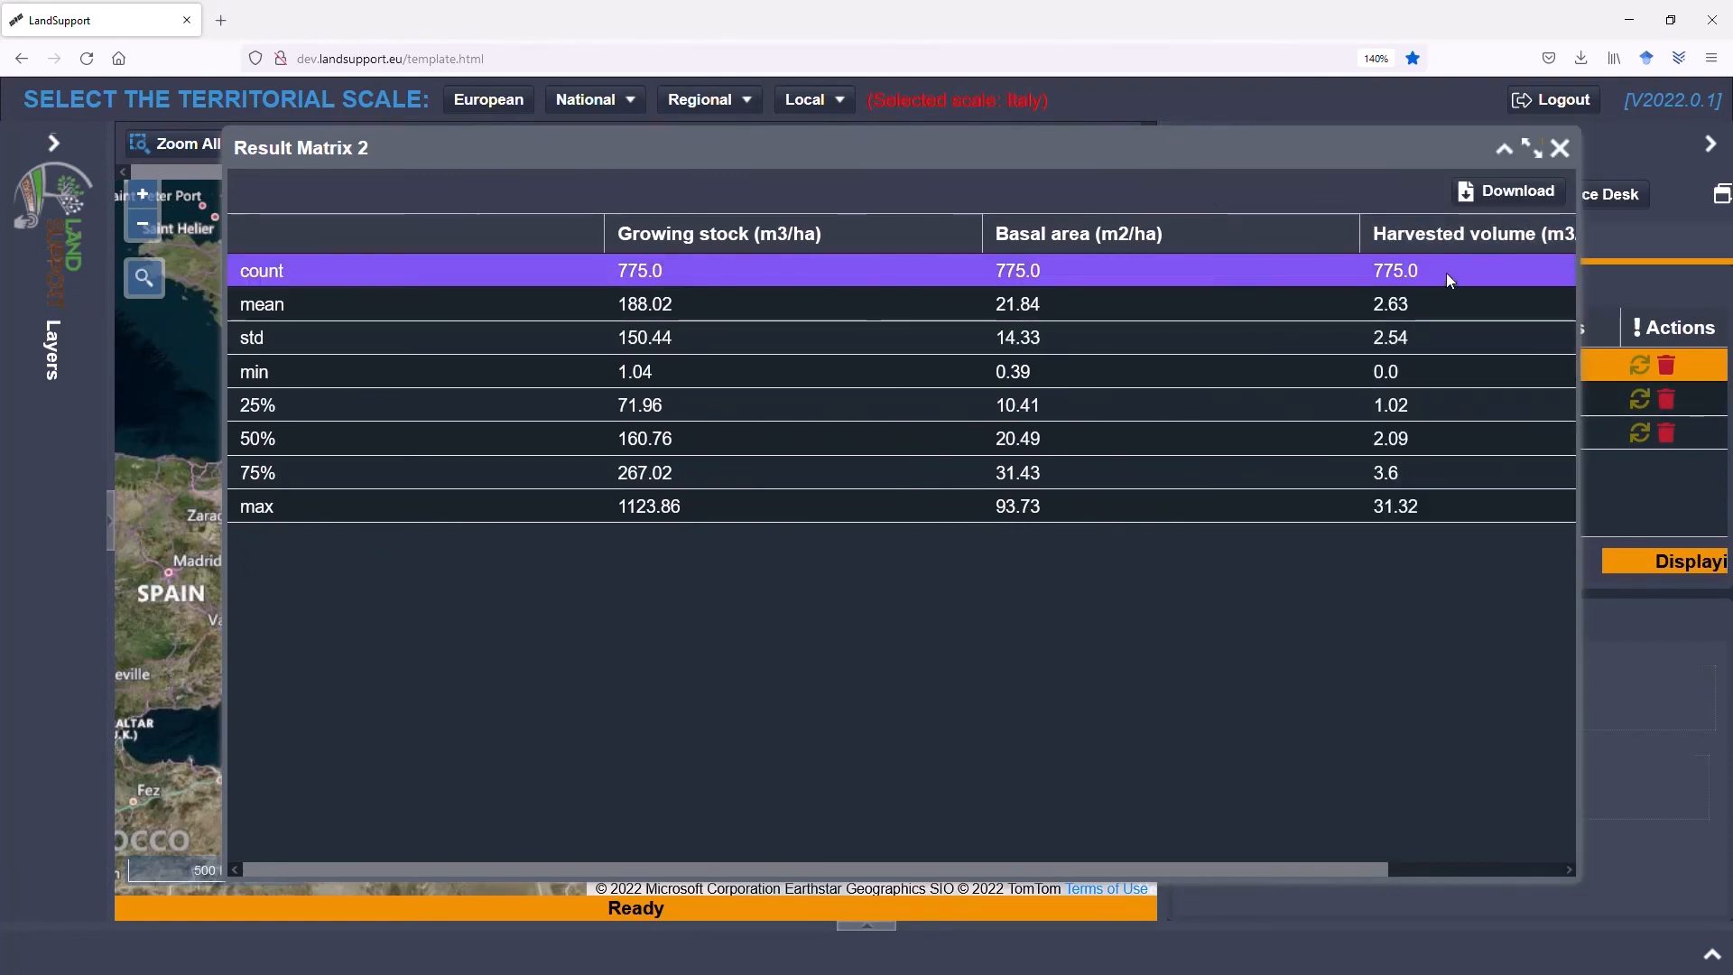
pyautogui.click(1559, 149)
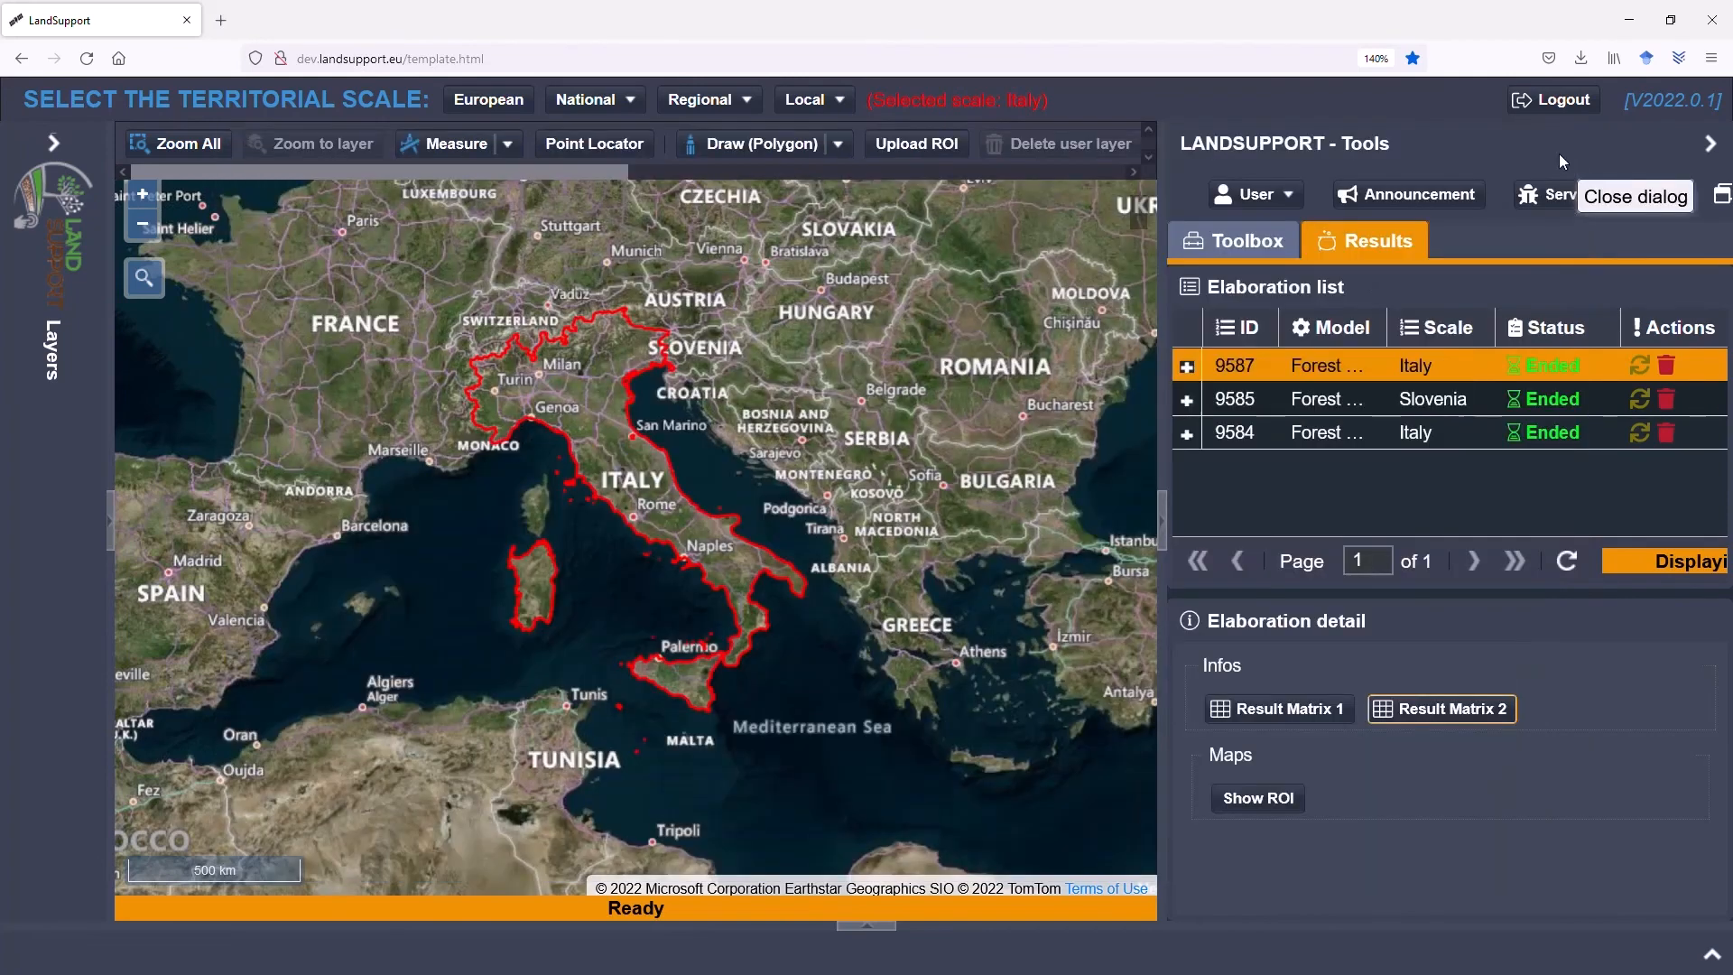